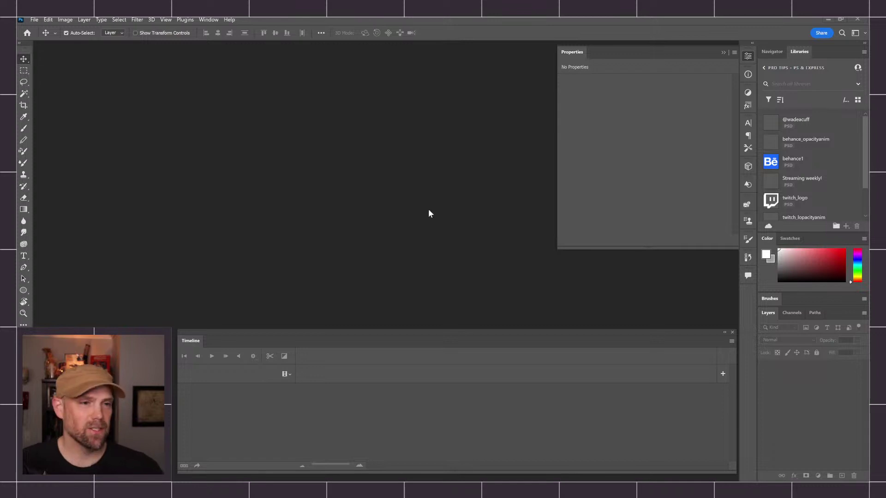
# Create a new 1080 x 1920 px document at 72 ppi from the saved 1080p preset.
pyautogui.click(36, 20)
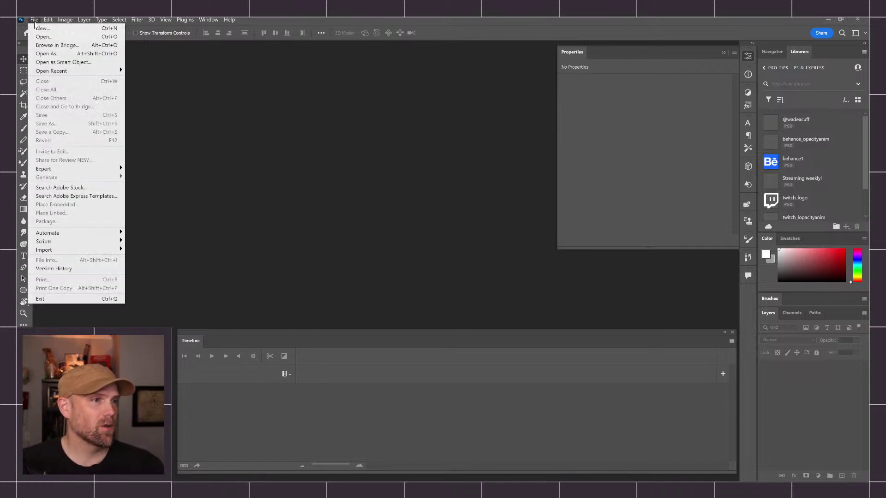
pyautogui.click(44, 28)
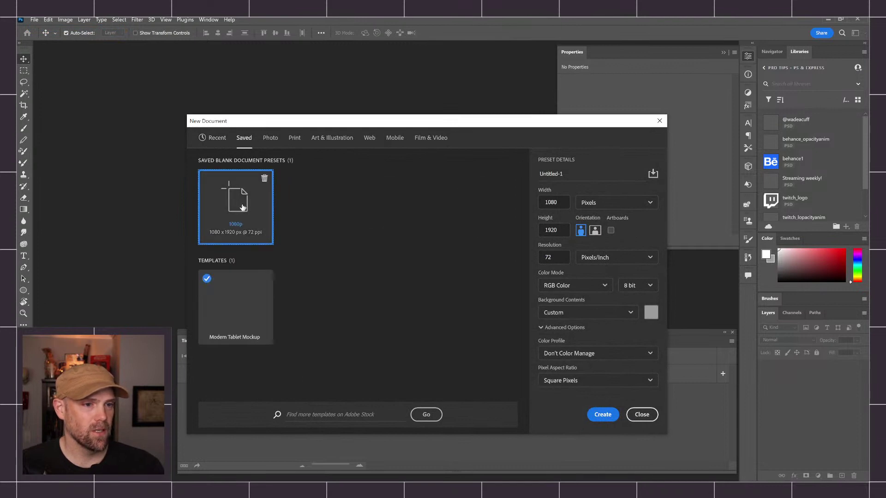
pyautogui.click(604, 416)
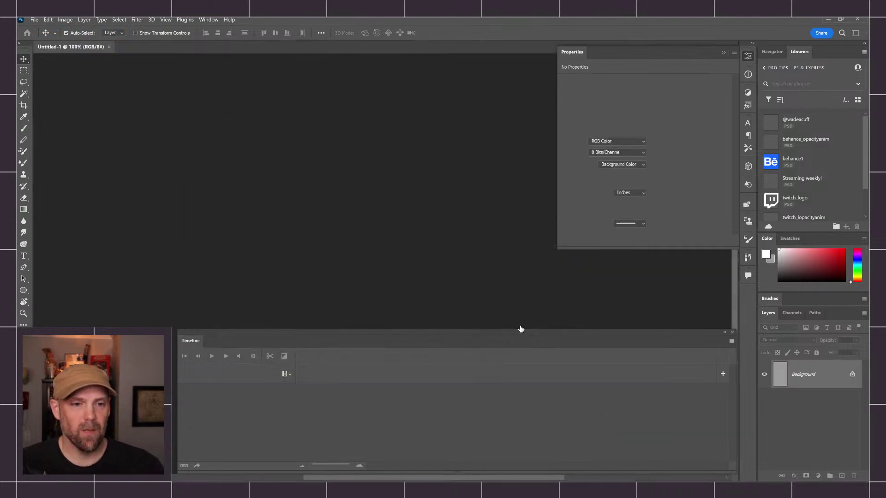
pyautogui.moveTo(474, 238); pyautogui.dragTo(483, 194)
pyautogui.hotkey('ctrl', ';')
pyautogui.moveTo(438, 239)
pyautogui.mouseDown()
pyautogui.moveTo(426, 220)
pyautogui.moveTo(438, 228)
pyautogui.mouseUp()
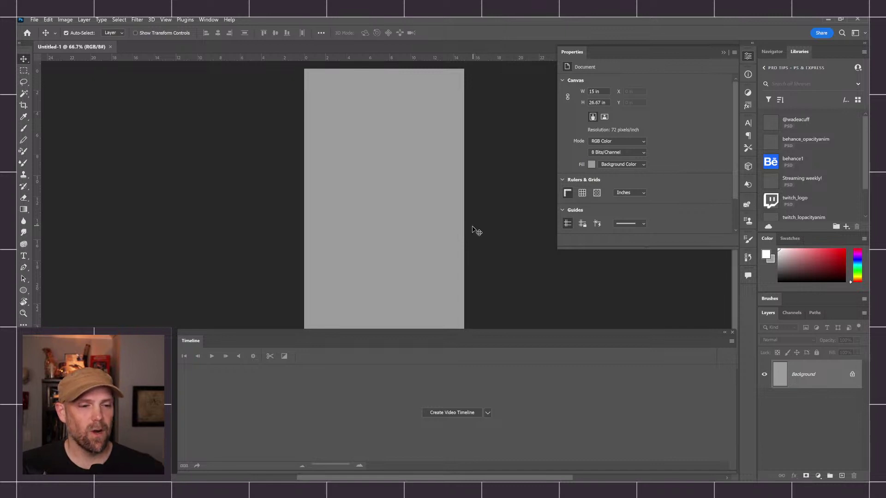
# Create a video timeline for the document and extend the Layer 0 clip to about 20 seconds.
pyautogui.click(456, 412)
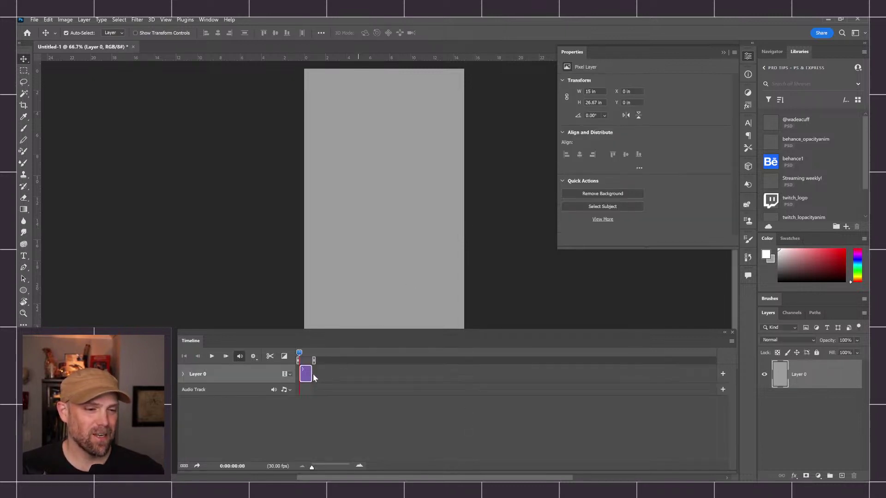
pyautogui.moveTo(311, 374); pyautogui.dragTo(350, 377)
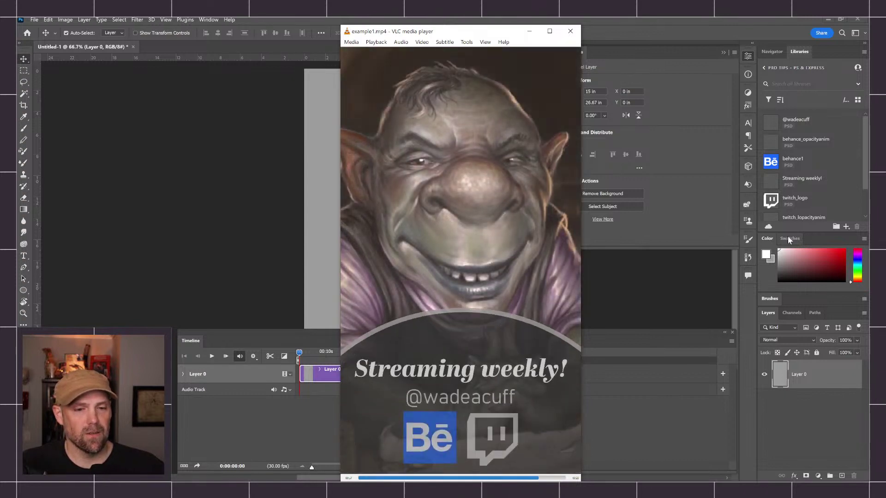
pyautogui.click(570, 31)
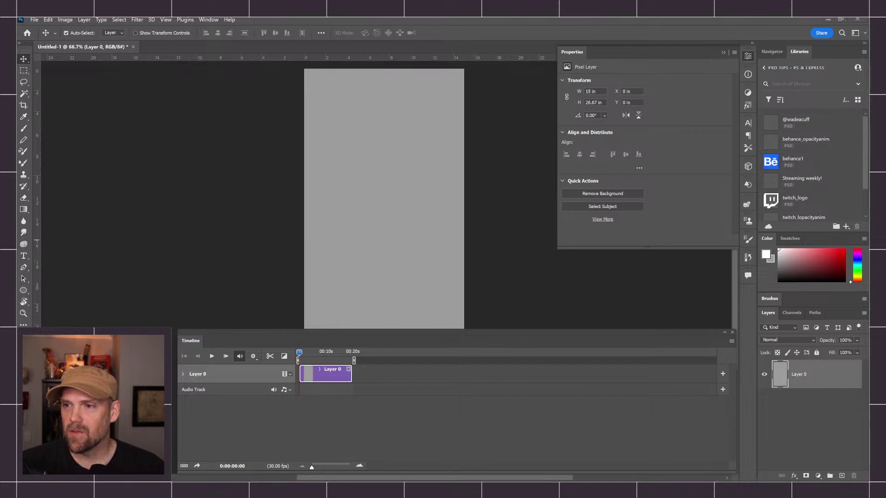
# Try to bring the gobling_trickster_resize video from the clips folder into the timeline, and close the separate document it opens in.
pyautogui.hotkey('alt', 'Tab')
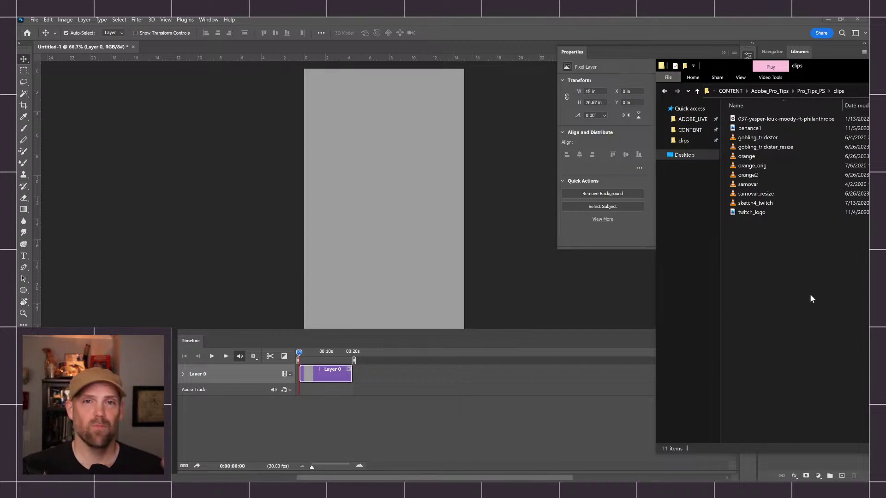
pyautogui.moveTo(752, 147); pyautogui.dragTo(380, 375)
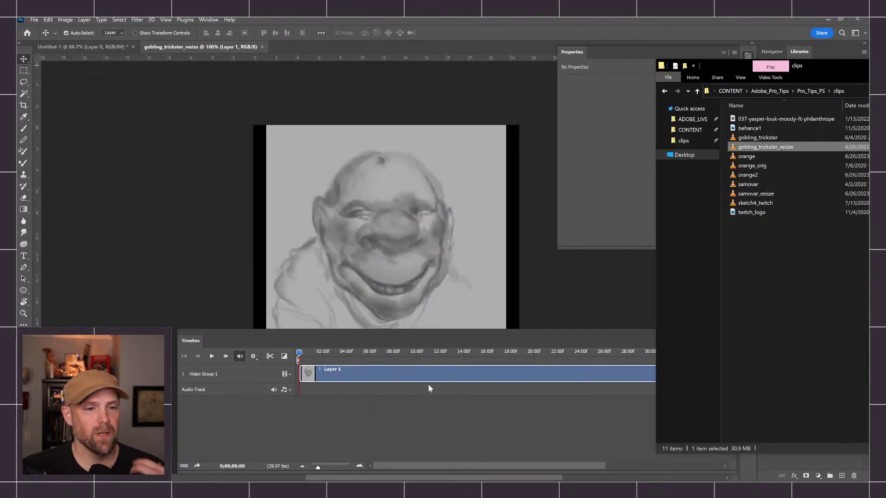
pyautogui.click(442, 407)
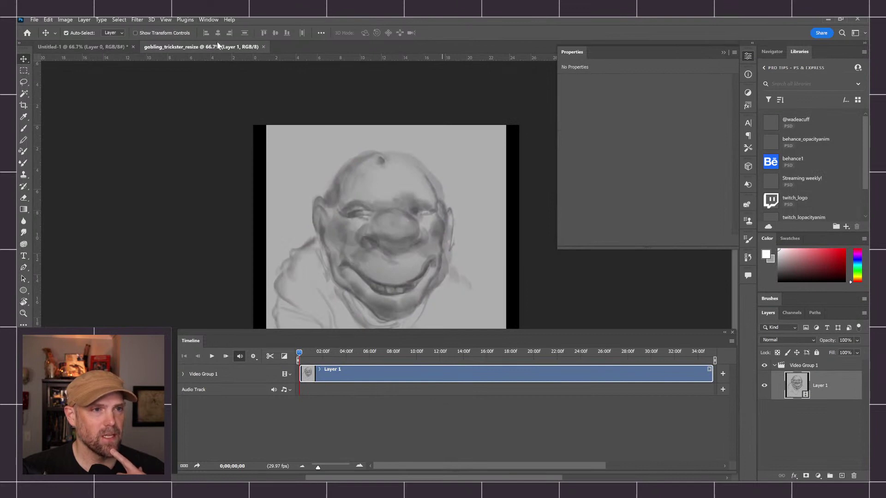
pyautogui.click(263, 47)
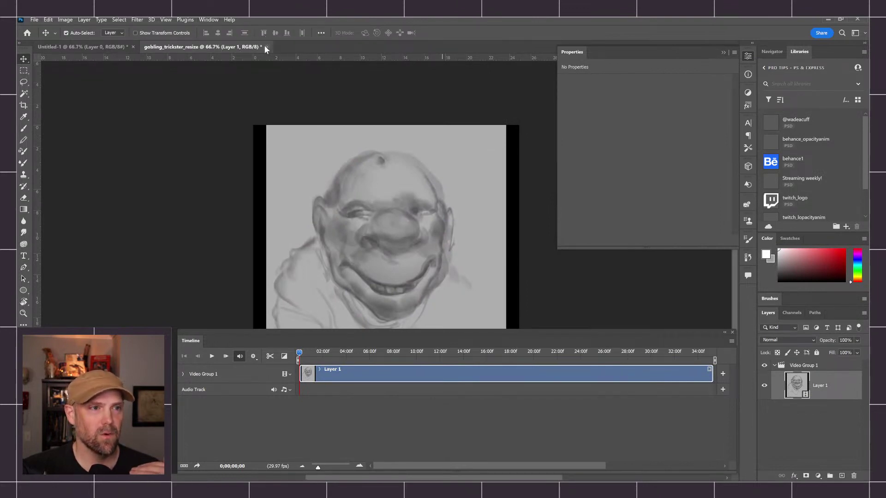
pyautogui.click(470, 202)
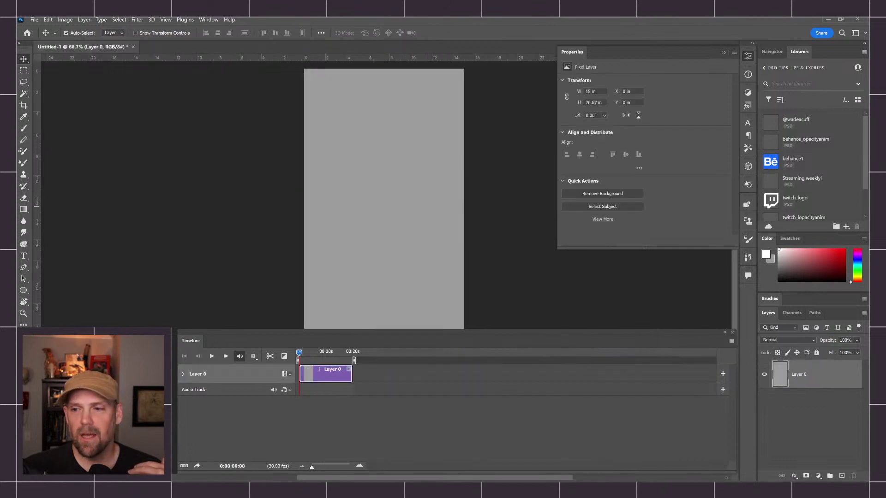
# Try placing the gobling_trickster_resize video on the canvas as a smart object, and delete the placed layer.
pyautogui.hotkey('alt', 'Tab')
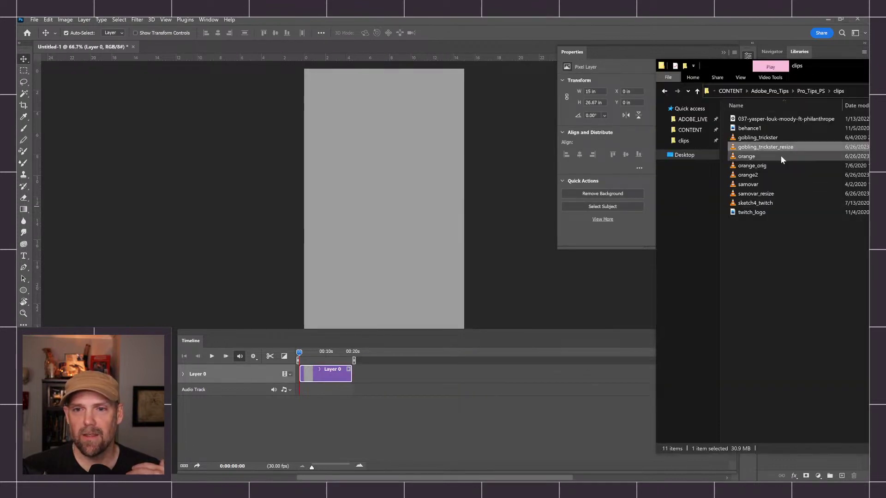
pyautogui.moveTo(784, 146); pyautogui.dragTo(391, 205)
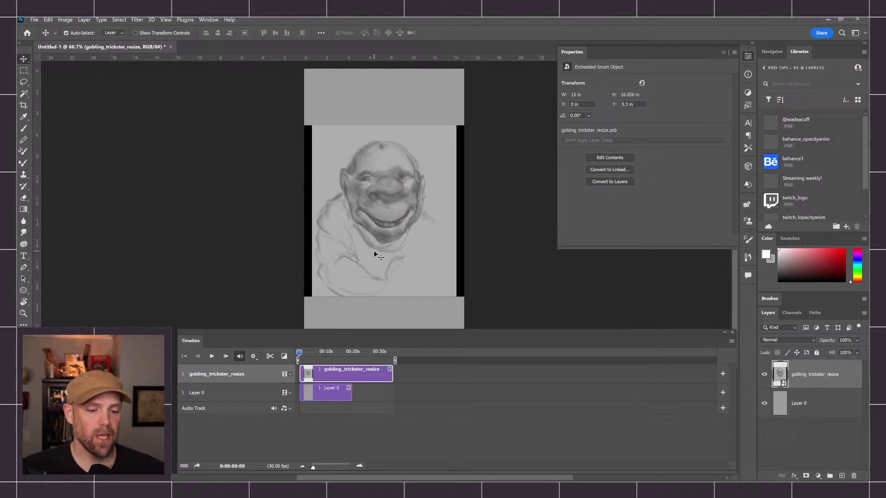
pyautogui.hotkey('ctrl', 't')
pyautogui.moveTo(465, 126)
pyautogui.mouseDown()
pyautogui.moveTo(500, 102)
pyautogui.moveTo(429, 134)
pyautogui.moveTo(498, 88)
pyautogui.moveTo(496, 112)
pyautogui.moveTo(464, 126)
pyautogui.mouseUp()
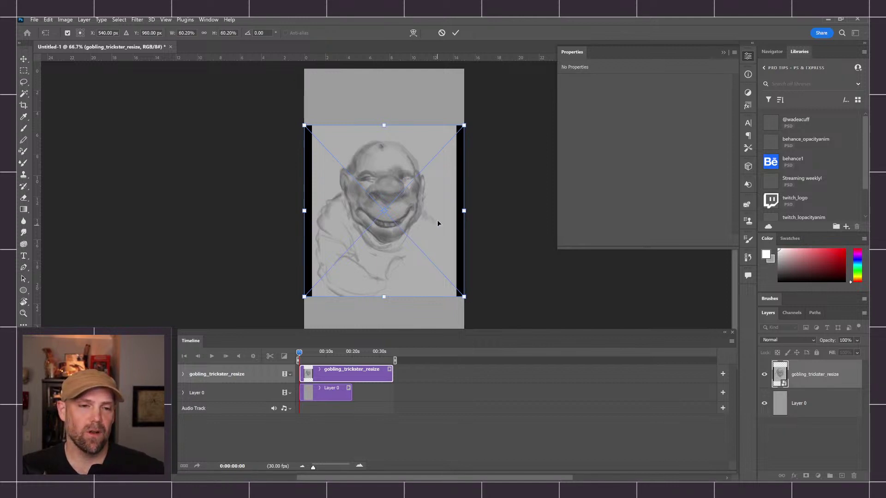
pyautogui.press('Return')
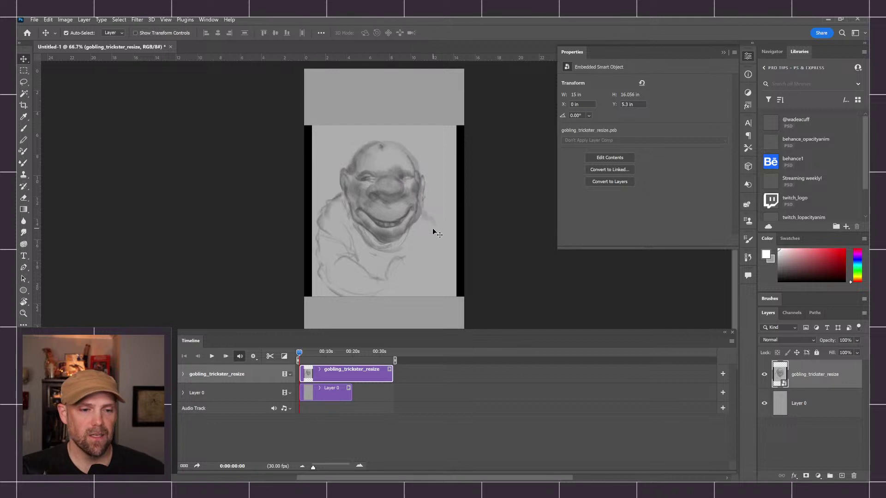
pyautogui.press('Delete')
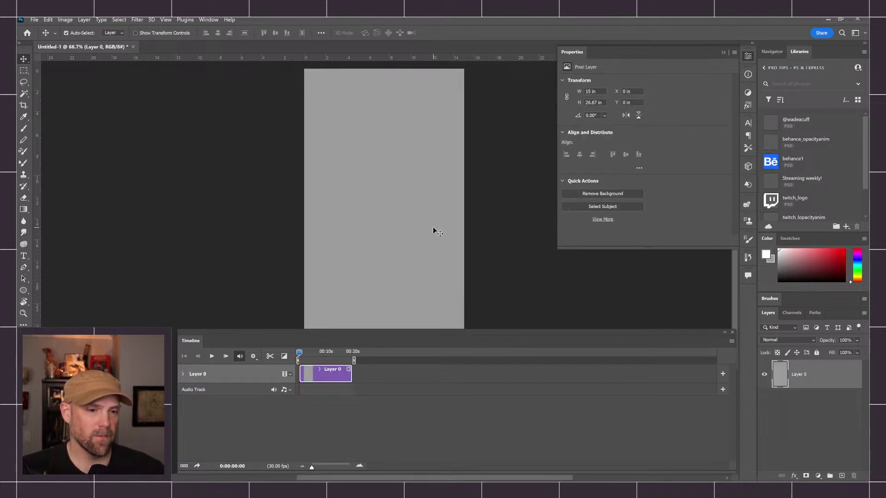
# Add the gobling_trickster_resize clip to the timeline on its own track above Video Group 1, starting at the beginning.
pyautogui.click(643, 436)
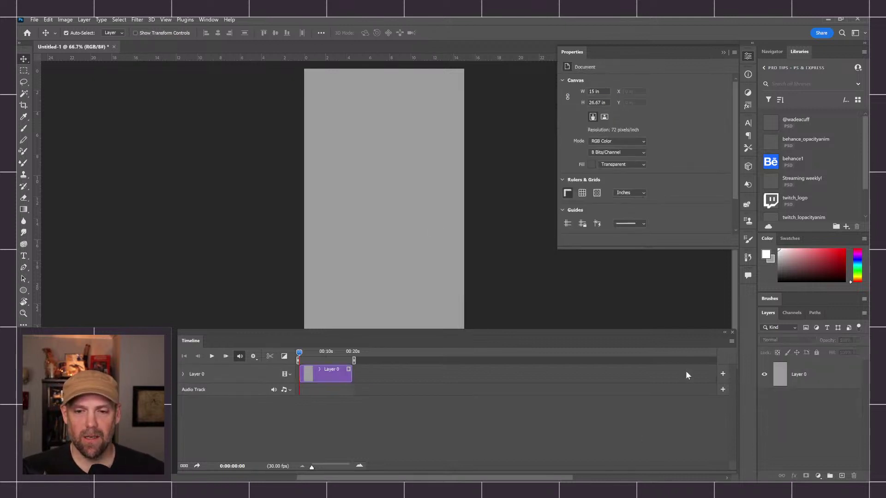
pyautogui.click(718, 373)
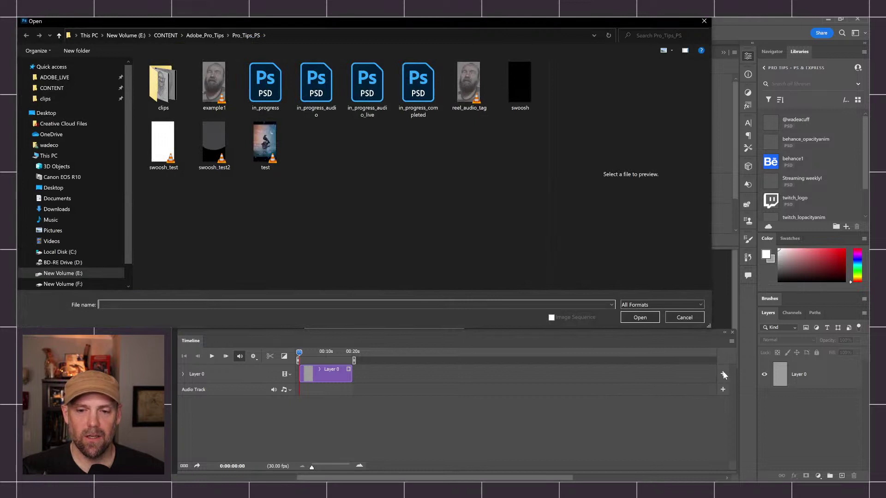
pyautogui.doubleClick(163, 84)
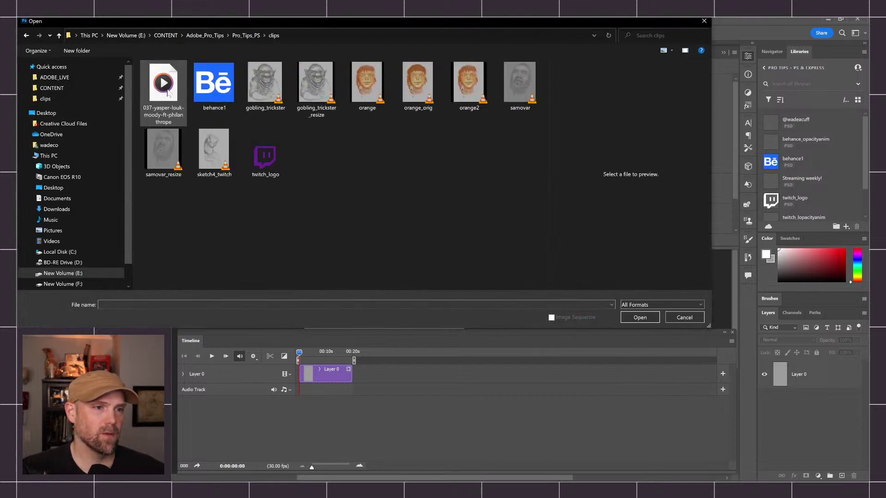
pyautogui.doubleClick(315, 83)
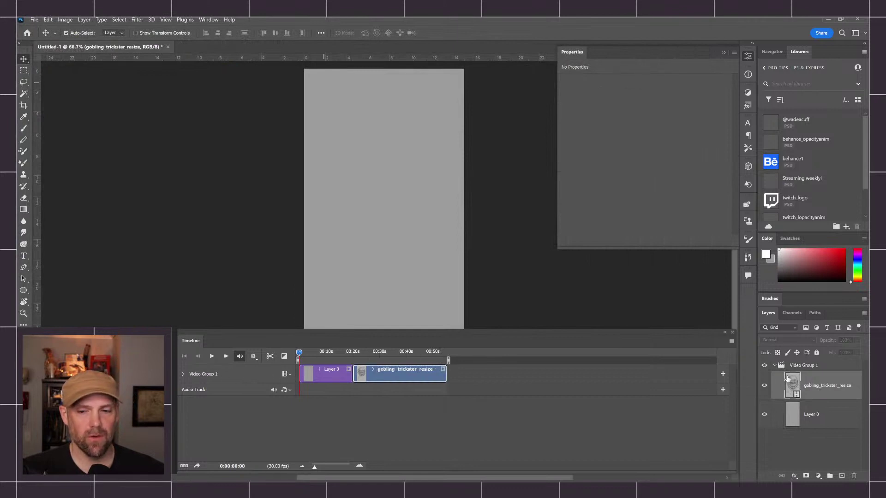
pyautogui.moveTo(813, 387); pyautogui.dragTo(805, 359)
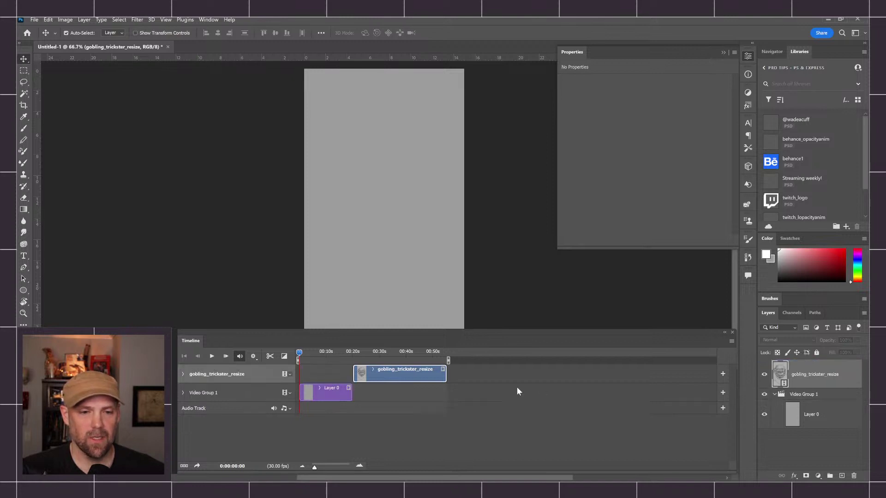
pyautogui.moveTo(406, 376); pyautogui.dragTo(350, 373)
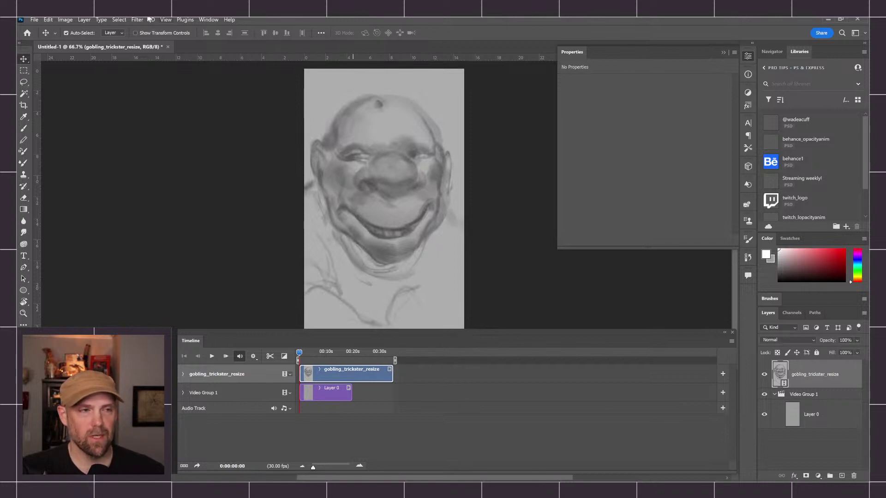
# Add the samovar_resize clip as a new video layer from file, above the gobling_trickster_resize layer.
pyautogui.click(84, 20)
pyautogui.moveTo(110, 195)
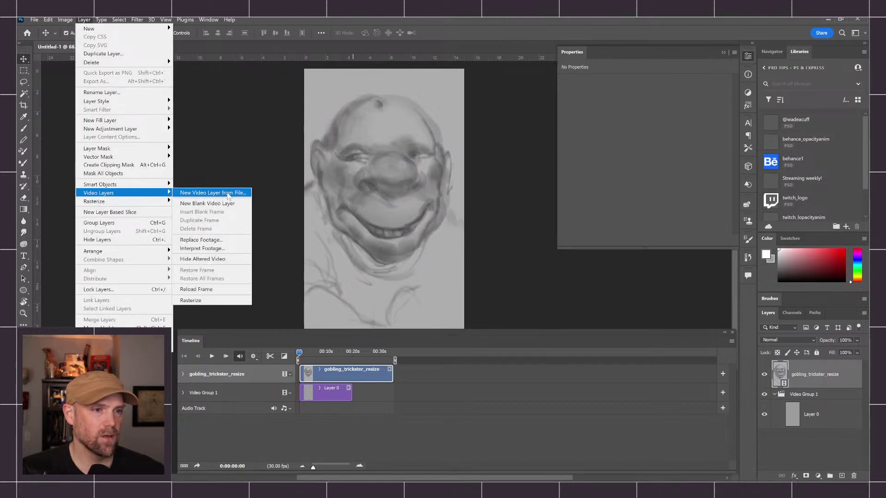
pyautogui.click(215, 194)
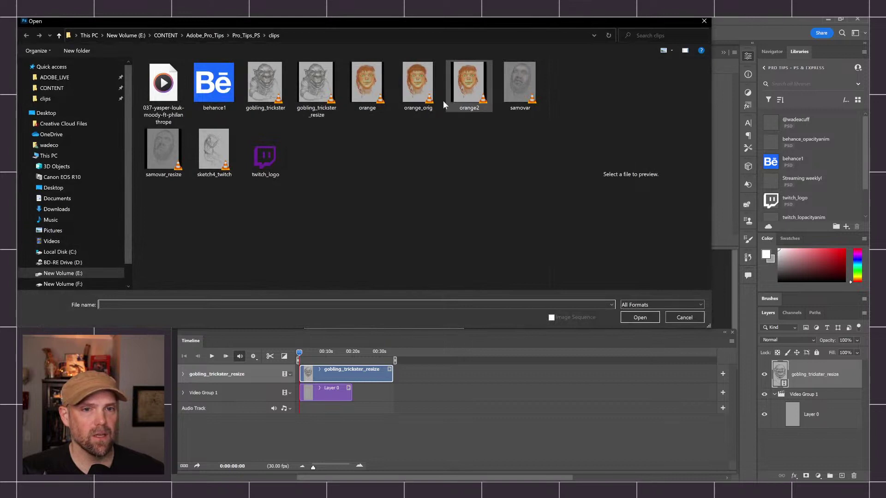
pyautogui.doubleClick(149, 157)
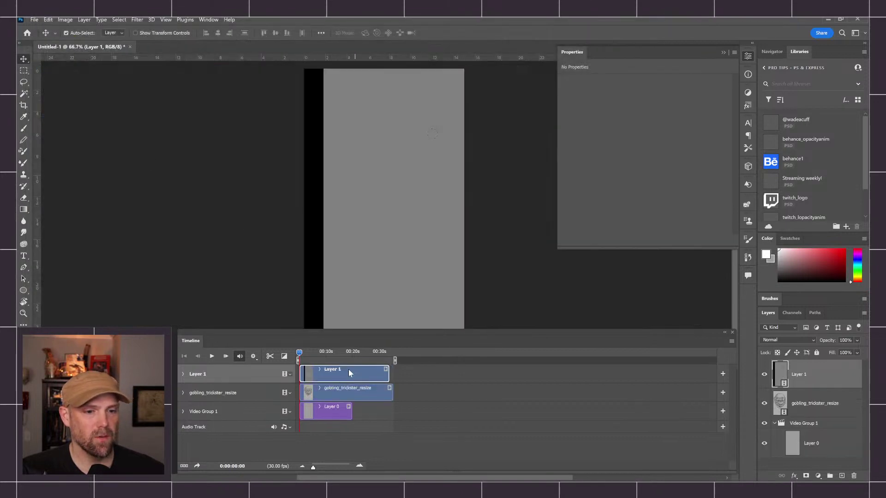
# Scrub the samovar_resize clip to check its frames and shift the video left so the face is centred on the canvas.
pyautogui.click(311, 353)
pyautogui.moveTo(310, 353); pyautogui.dragTo(299, 353)
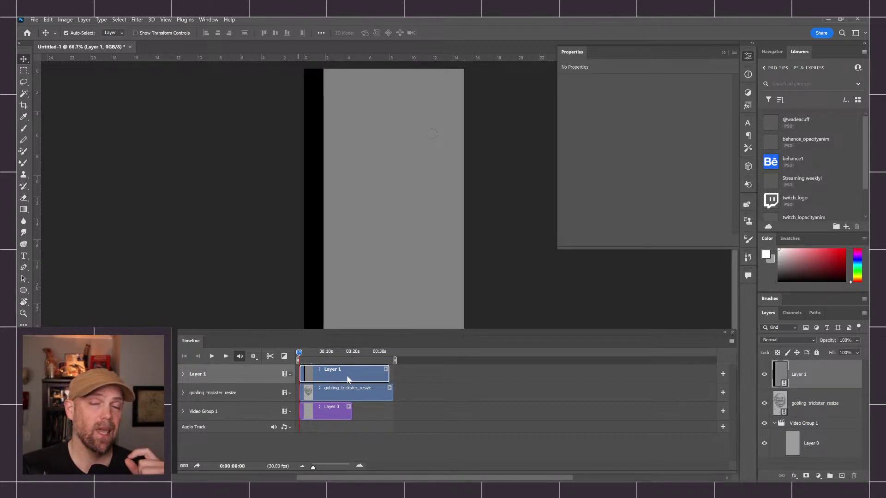
pyautogui.moveTo(312, 352); pyautogui.dragTo(319, 353)
pyautogui.moveTo(420, 225); pyautogui.dragTo(364, 227)
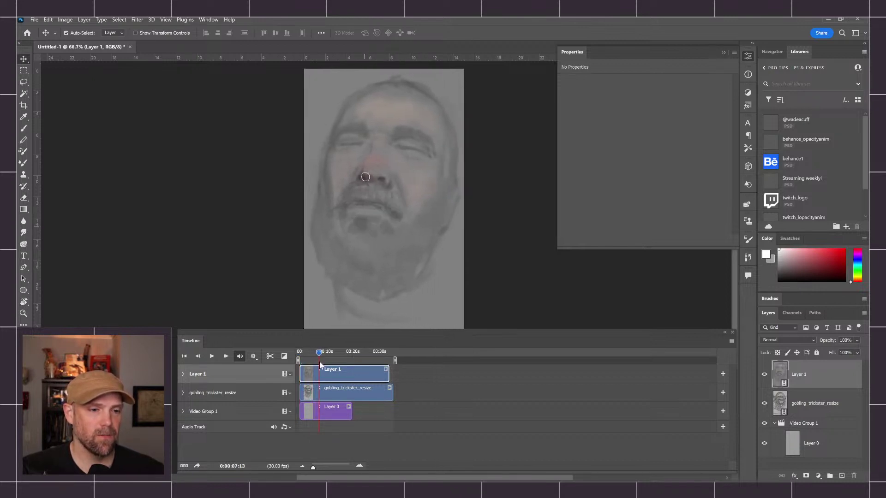
pyautogui.moveTo(320, 354); pyautogui.dragTo(329, 353)
pyautogui.moveTo(329, 353)
pyautogui.mouseDown()
pyautogui.moveTo(313, 353)
pyautogui.moveTo(327, 353)
pyautogui.mouseUp()
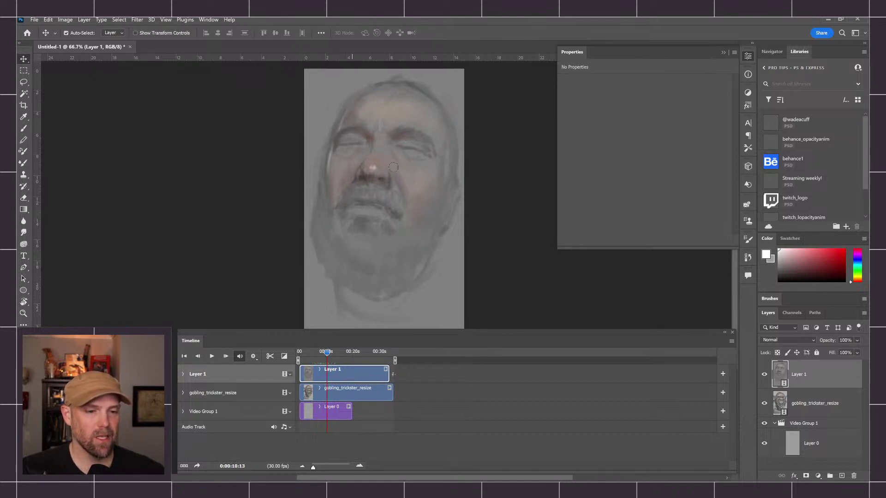
# Set the playback speed of the Layer 1 video clip to 400%.
pyautogui.rightClick(340, 376)
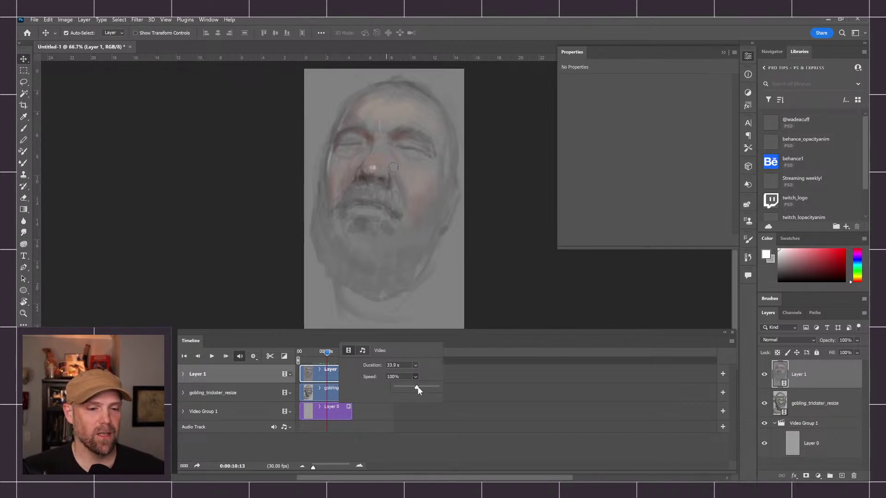
pyautogui.moveTo(417, 387); pyautogui.dragTo(435, 388)
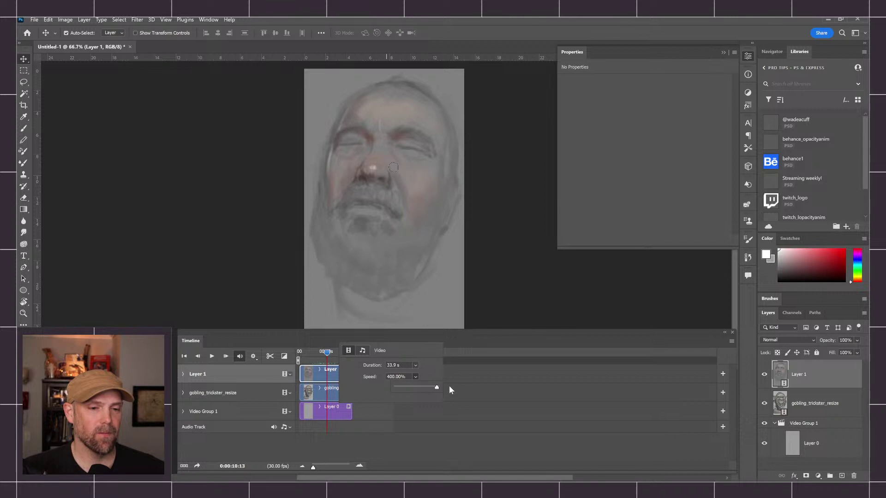
pyautogui.moveTo(449, 386)
pyautogui.mouseDown()
pyautogui.moveTo(426, 386)
pyautogui.moveTo(440, 386)
pyautogui.mouseUp()
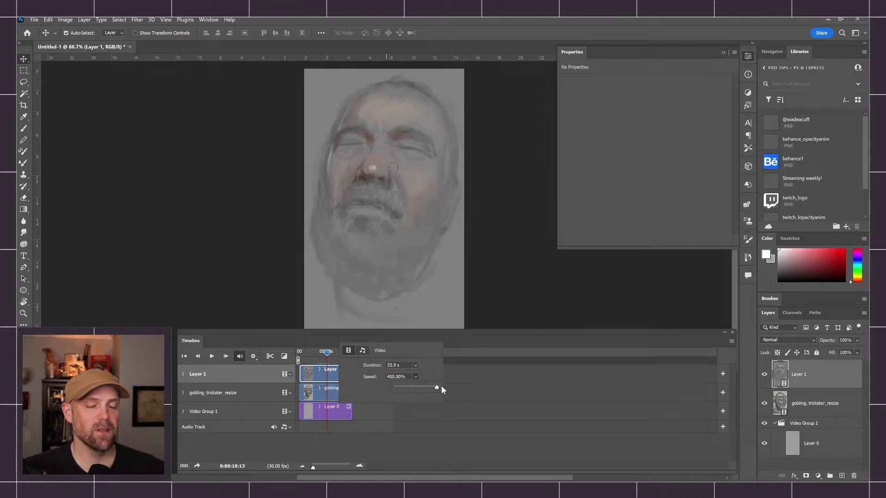
pyautogui.moveTo(441, 388); pyautogui.dragTo(400, 387)
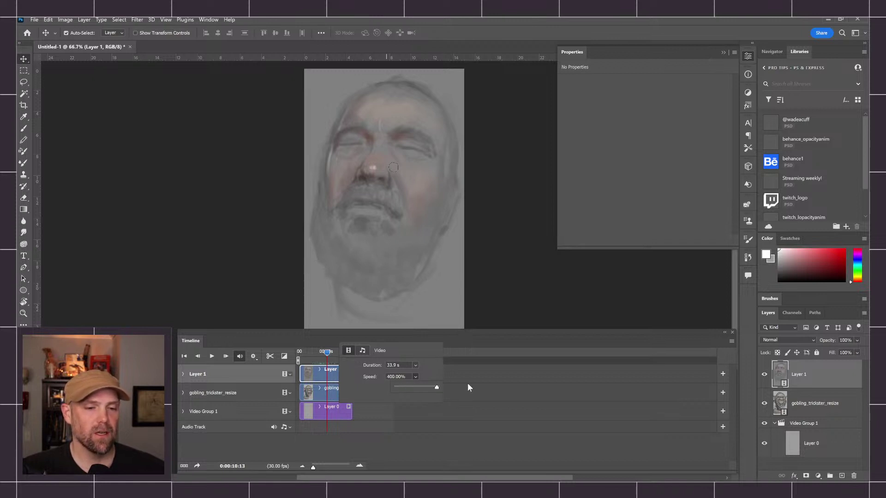
pyautogui.moveTo(325, 353); pyautogui.dragTo(304, 359)
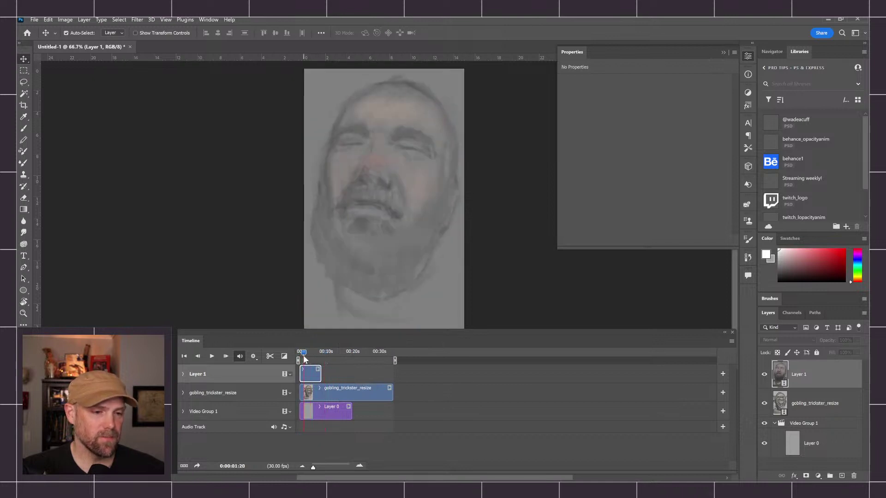
pyautogui.moveTo(313, 467)
pyautogui.mouseDown()
pyautogui.moveTo(328, 467)
pyautogui.moveTo(319, 466)
pyautogui.mouseUp()
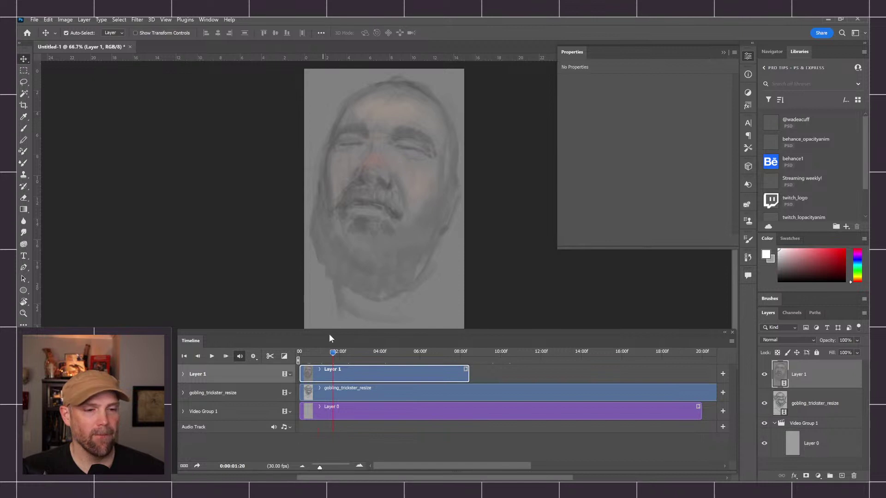
# Play the sped-up Layer 1 clip from the start of the timeline to review its pace.
pyautogui.moveTo(325, 351)
pyautogui.mouseDown()
pyautogui.moveTo(300, 353)
pyautogui.moveTo(336, 353)
pyautogui.mouseUp()
pyautogui.click(300, 352)
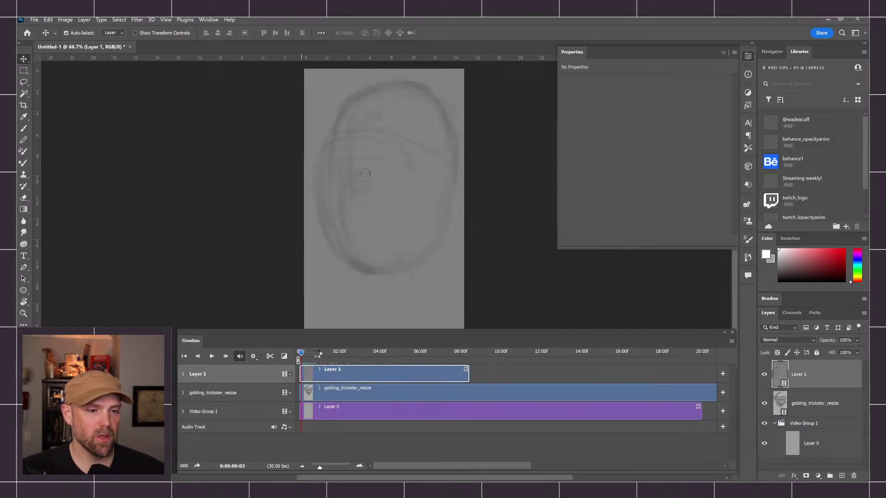
pyautogui.press('space')
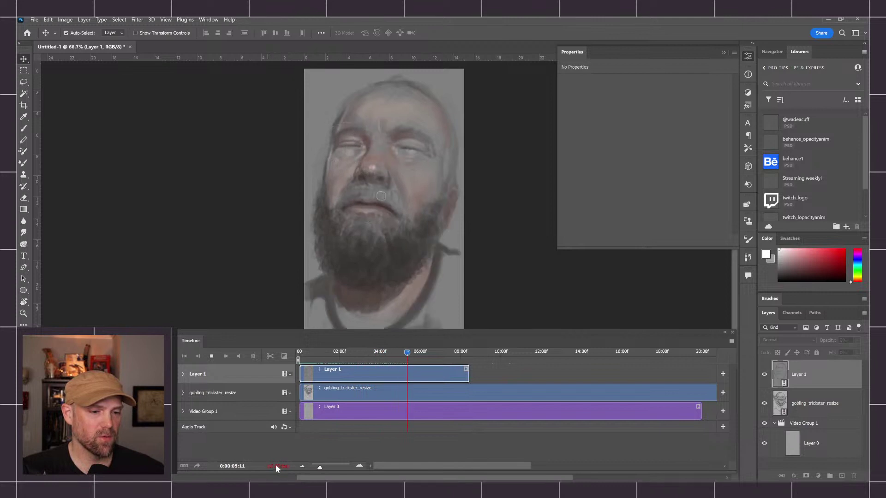
pyautogui.moveTo(438, 354); pyautogui.dragTo(301, 350)
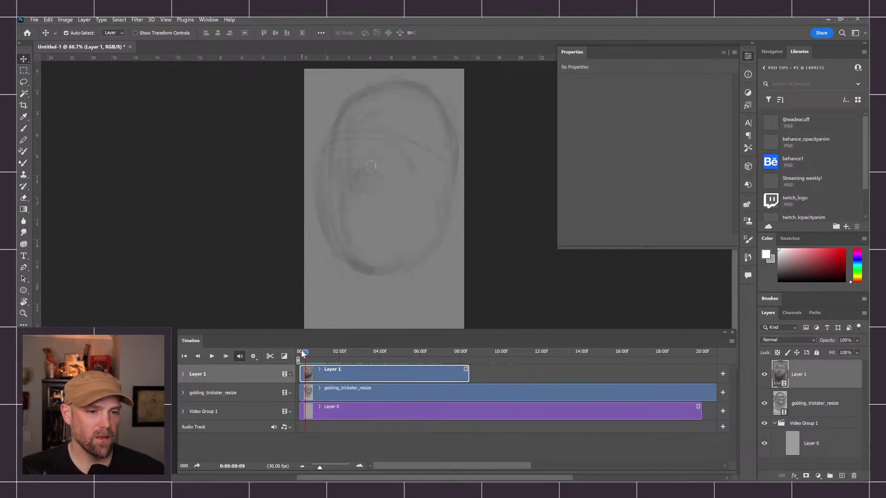
pyautogui.press('space')
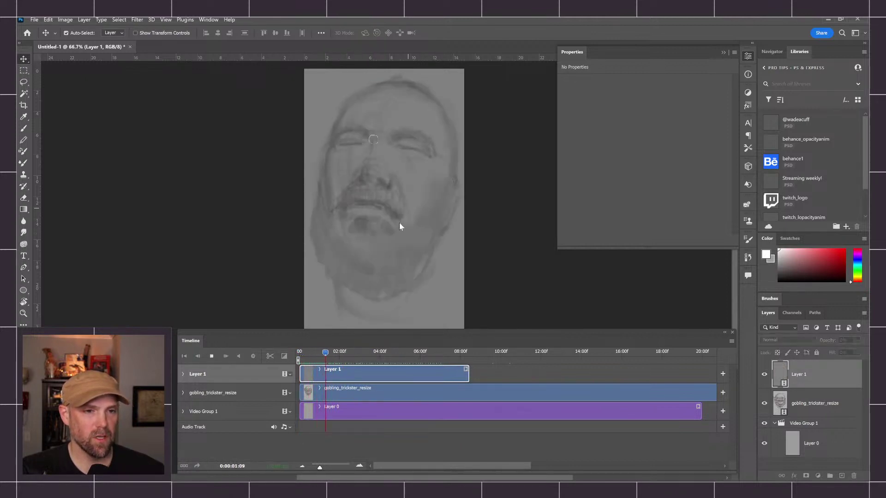
pyautogui.press('space')
pyautogui.moveTo(331, 354); pyautogui.dragTo(300, 352)
pyautogui.press('space')
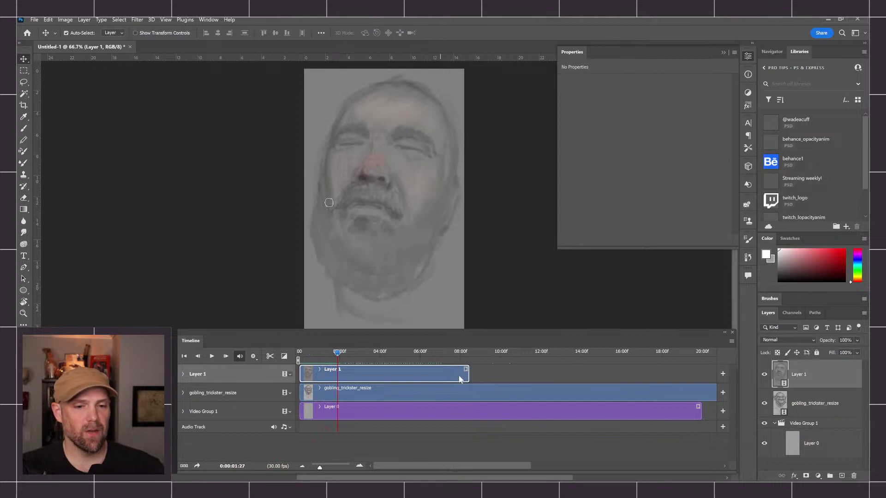
# Try splitting the Layer 1 clip at 0:00:03:09 and deleting the part after the cut, and undo both edits.
pyautogui.moveTo(345, 353); pyautogui.dragTo(366, 353)
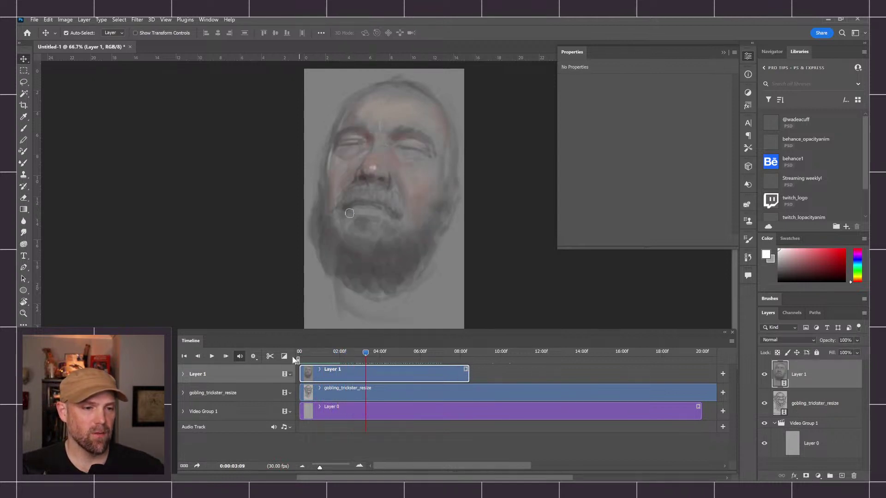
pyautogui.click(270, 356)
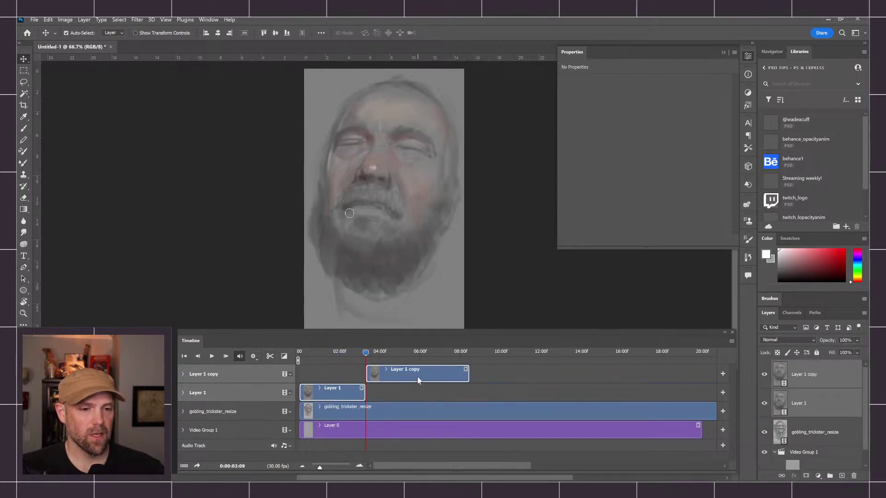
pyautogui.click(419, 372)
pyautogui.press('Delete')
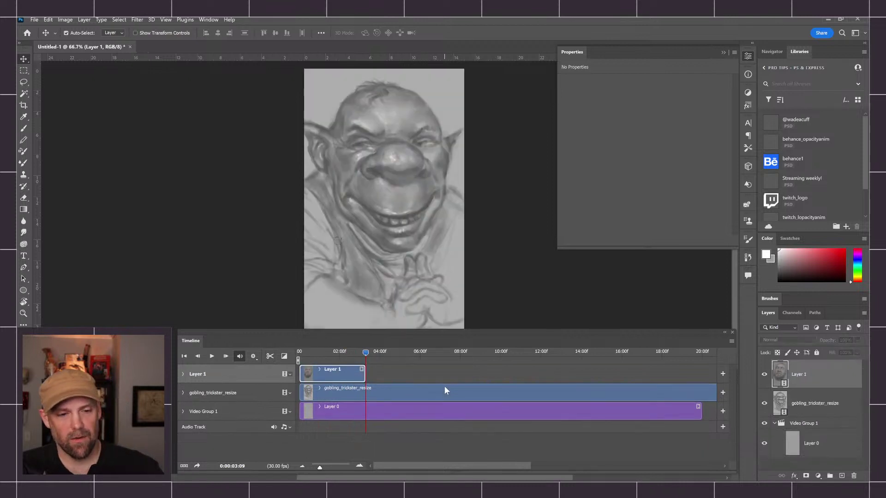
pyautogui.hotkey('ctrl', 'z')
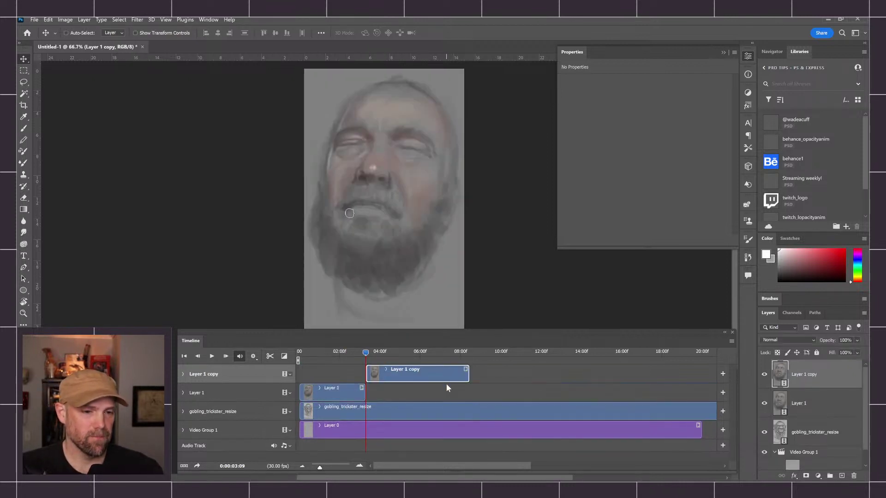
pyautogui.hotkey('ctrl', 'z')
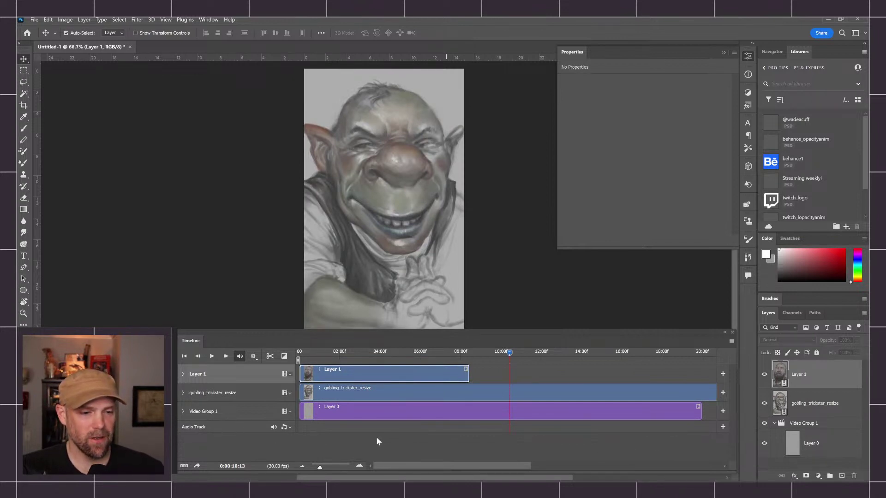
# Add the 037-yasper-louk-moody-ft-philanthrope music file to the audio track.
pyautogui.click(723, 427)
pyautogui.doubleClick(165, 86)
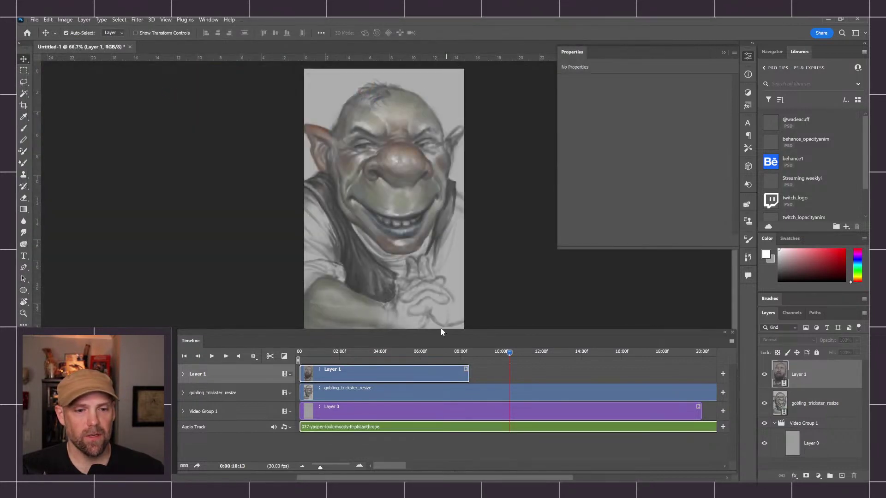
# Enable audio playback and play the timeline from the start to hear the music with the painting clip.
pyautogui.moveTo(463, 354); pyautogui.dragTo(299, 354)
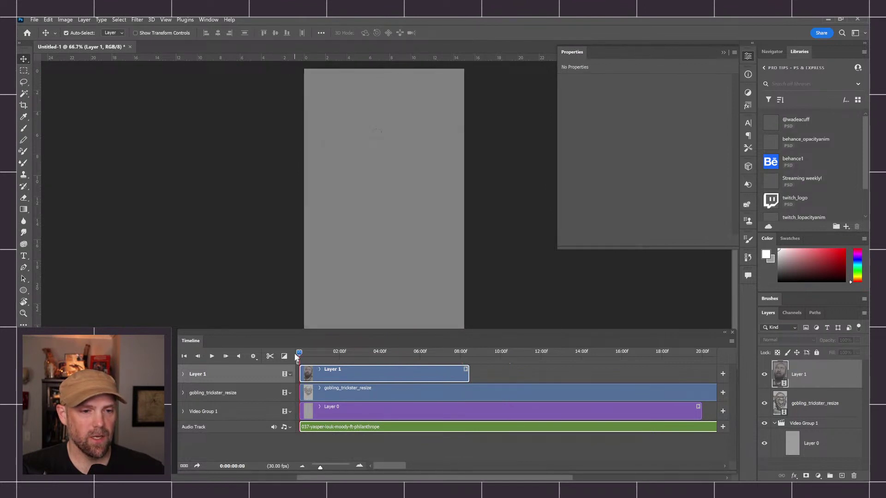
pyautogui.press('space')
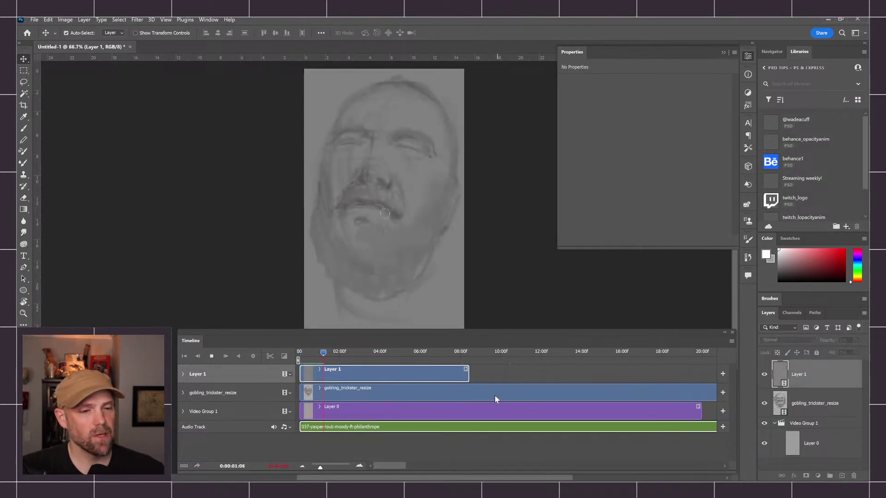
pyautogui.press('space')
pyautogui.moveTo(325, 352); pyautogui.dragTo(316, 353)
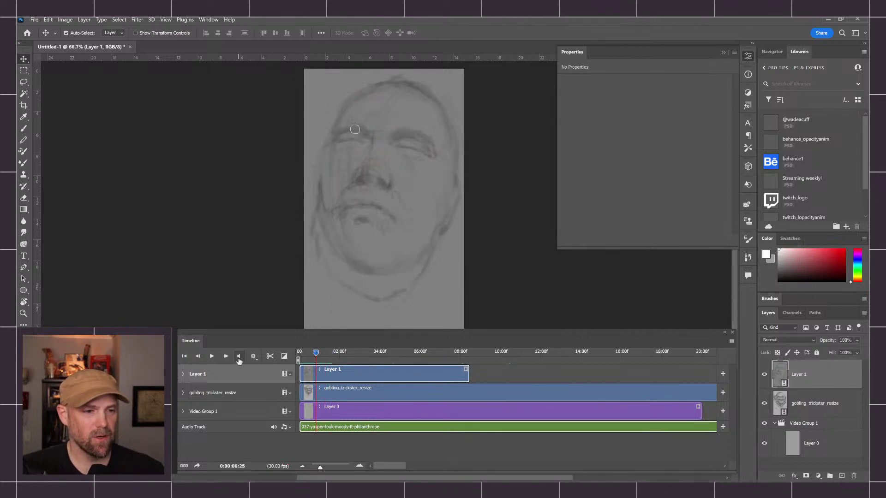
pyautogui.moveTo(317, 355); pyautogui.dragTo(299, 354)
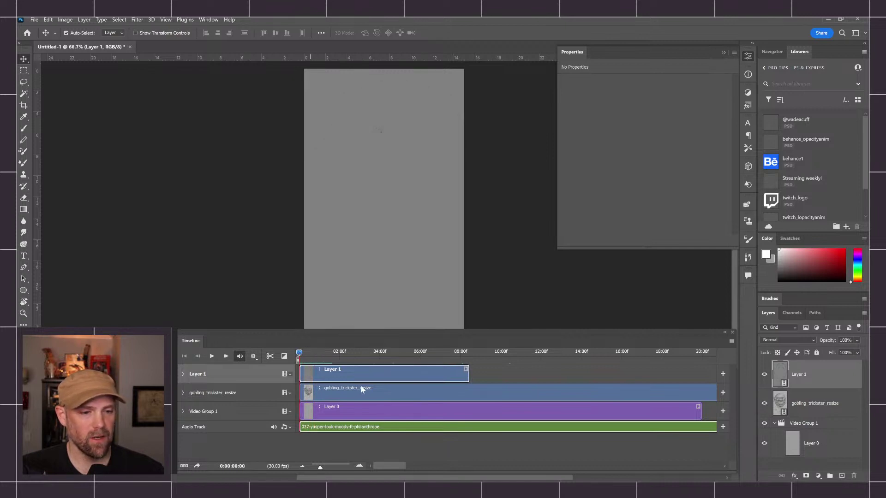
pyautogui.press('space')
pyautogui.press('space')
pyautogui.press('space')
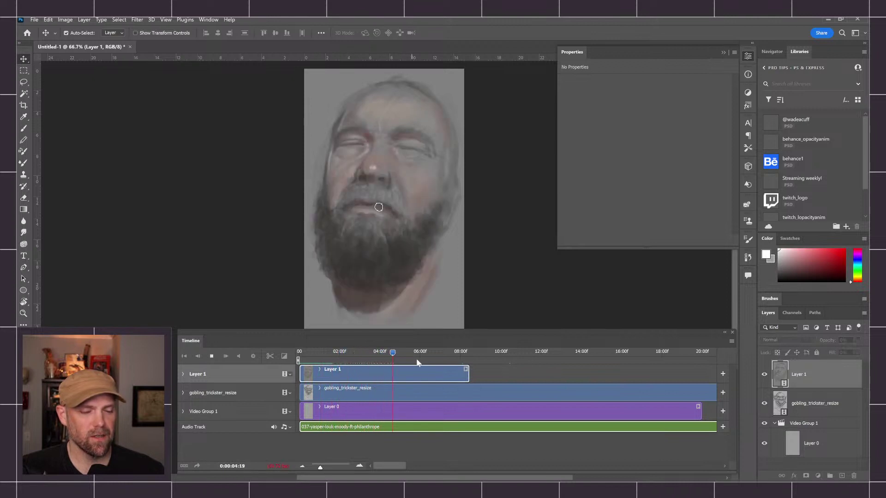
pyautogui.press('space')
# Lower the music clip's volume to 46% and play part of the timeline to check the sound.
pyautogui.rightClick(409, 426)
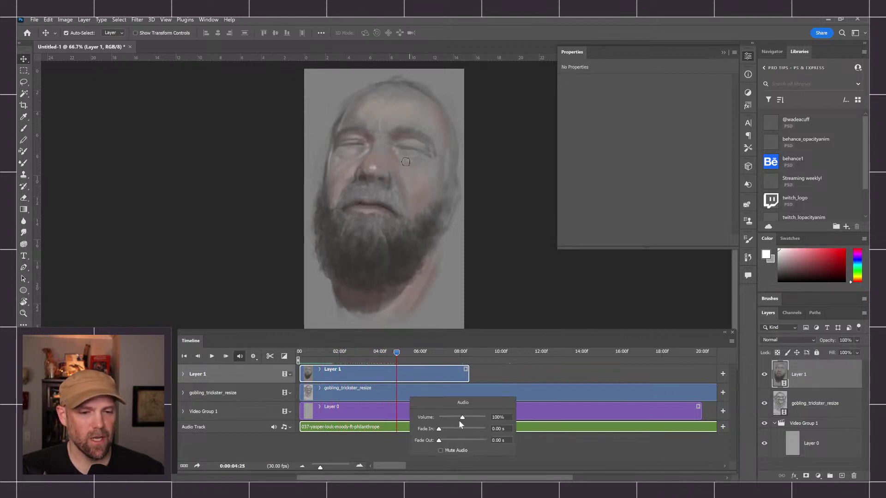
pyautogui.moveTo(463, 416); pyautogui.dragTo(454, 419)
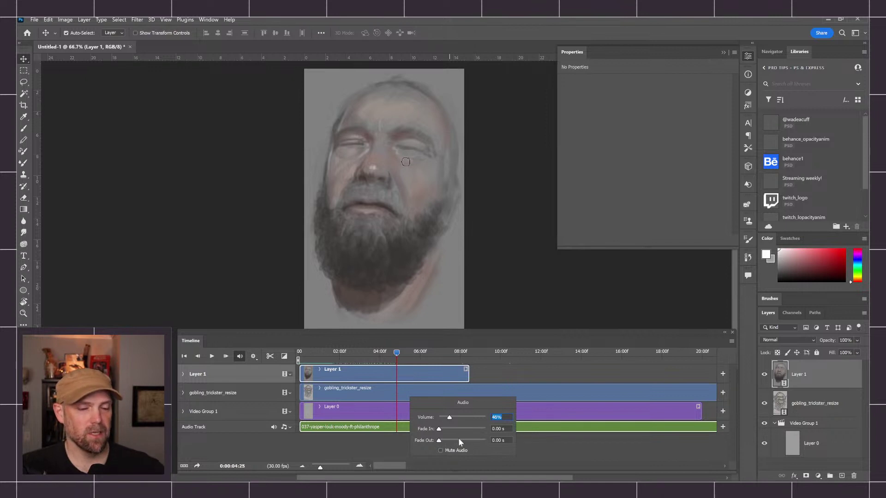
pyautogui.moveTo(440, 442)
pyautogui.mouseDown()
pyautogui.moveTo(448, 441)
pyautogui.moveTo(430, 437)
pyautogui.mouseUp()
pyautogui.moveTo(375, 353); pyautogui.dragTo(342, 352)
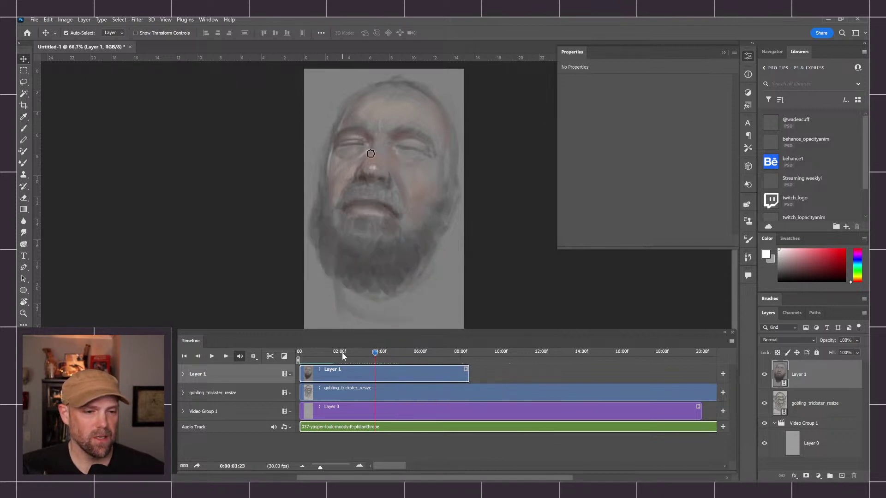
pyautogui.press('space')
pyautogui.press('space')
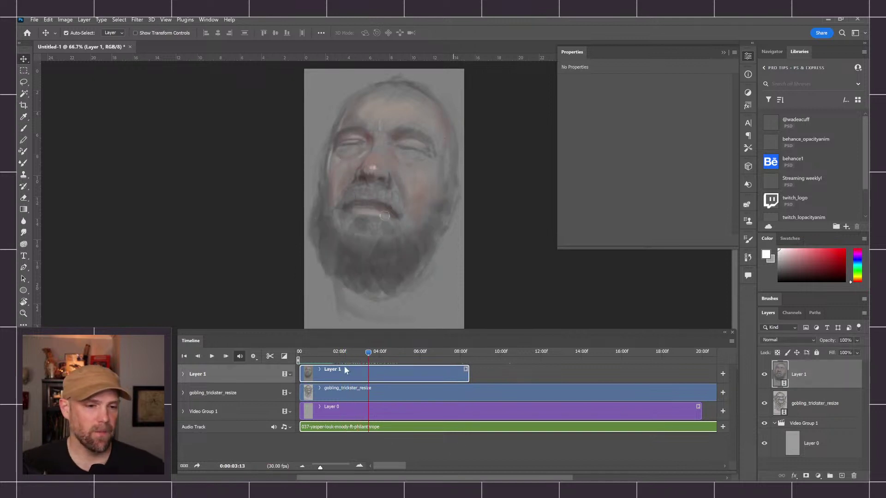
# Create a new blank video layer above Layer 1 and align its start with the beginning of the timeline.
pyautogui.moveTo(354, 353); pyautogui.dragTo(300, 350)
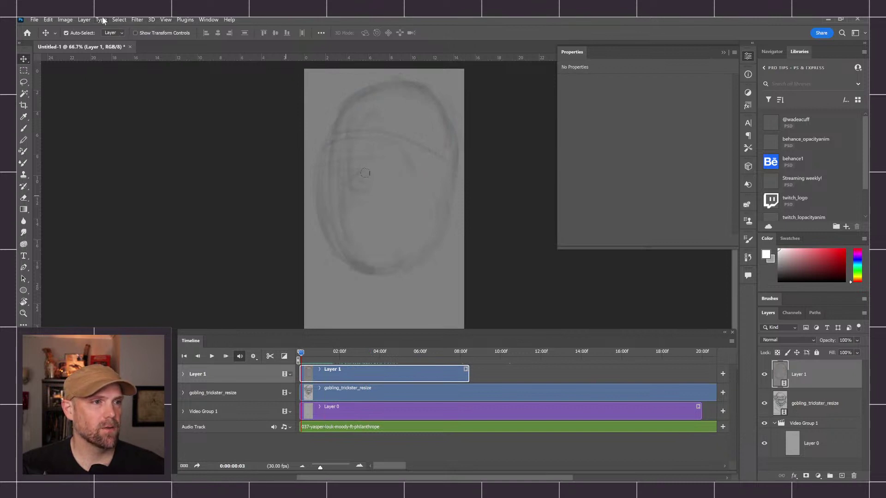
pyautogui.click(86, 20)
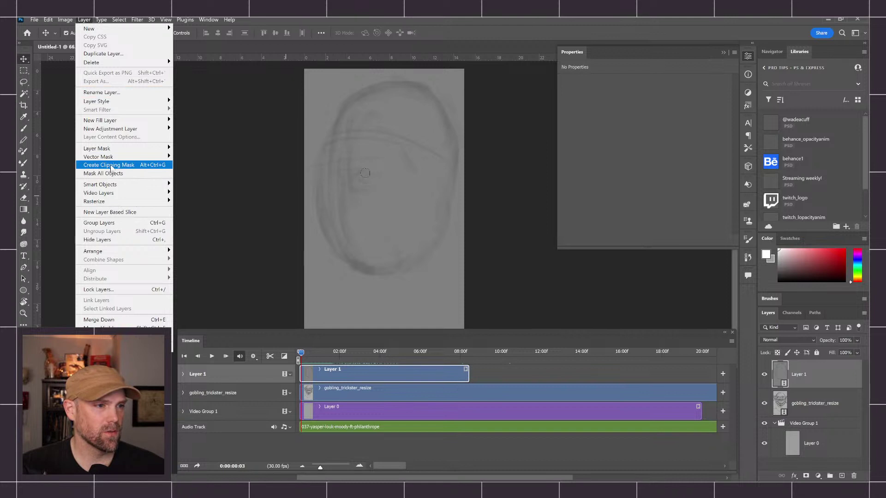
pyautogui.moveTo(126, 193)
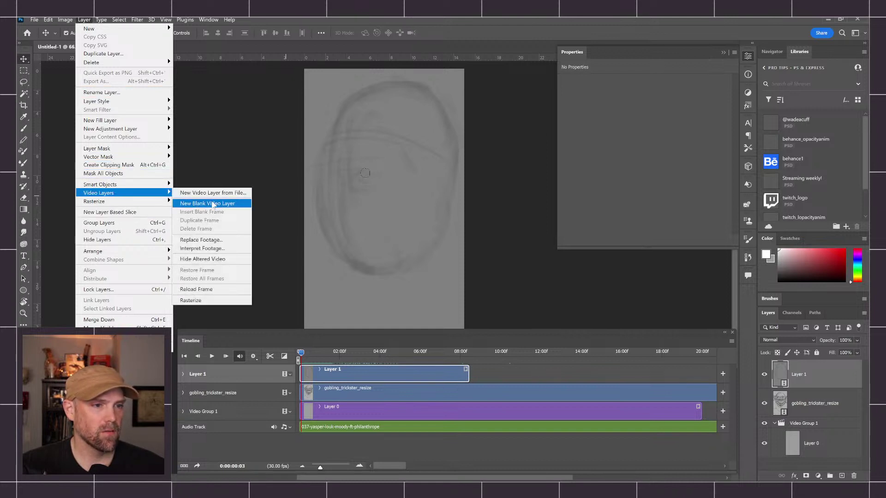
pyautogui.click(213, 205)
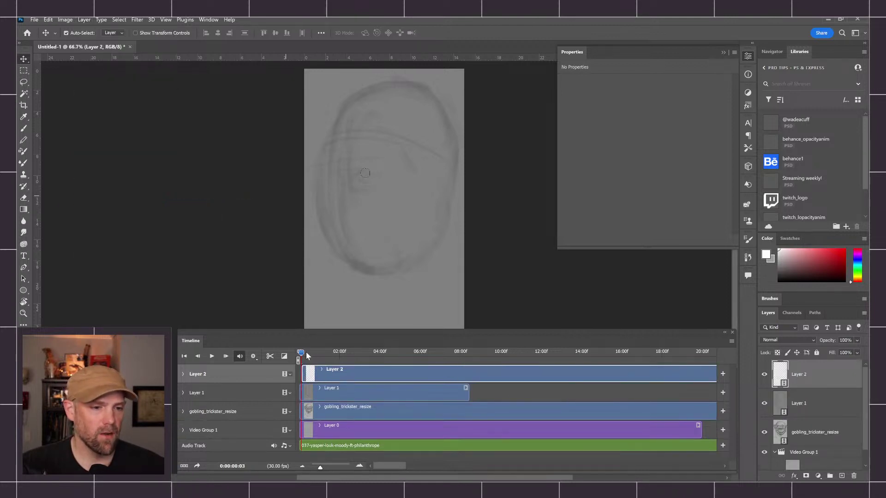
pyautogui.moveTo(305, 354); pyautogui.dragTo(302, 355)
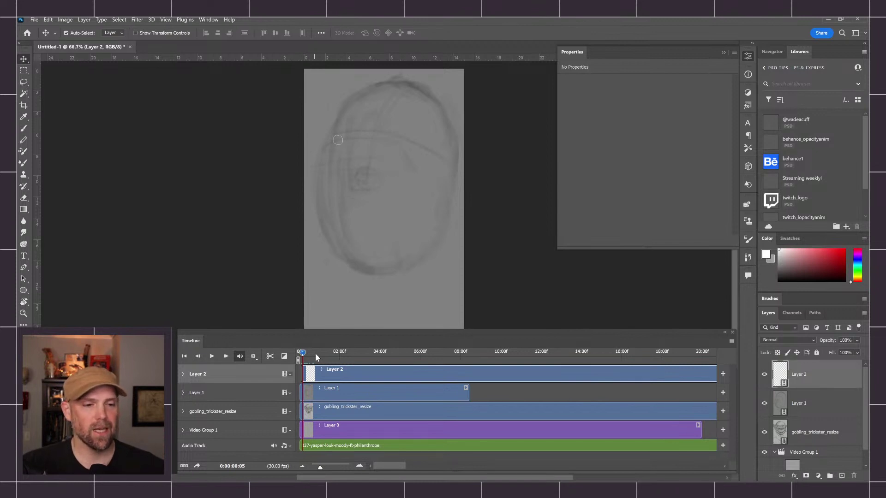
pyautogui.moveTo(307, 354); pyautogui.dragTo(298, 352)
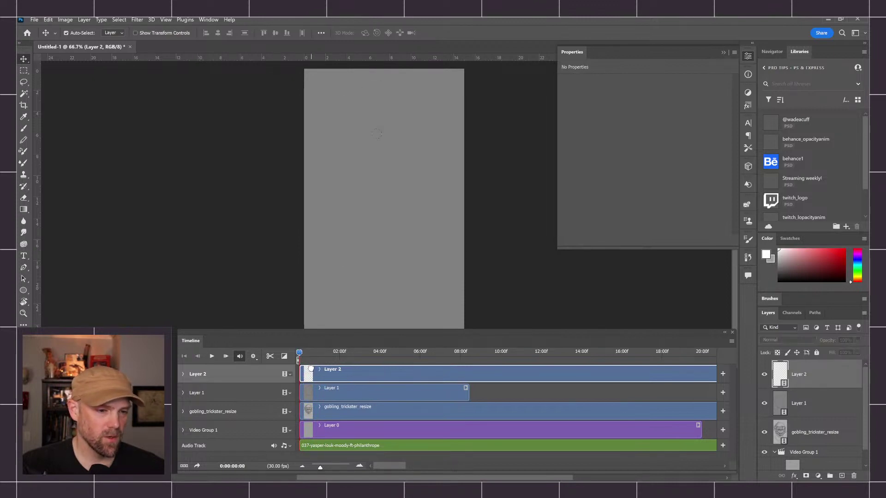
# Split the blank Layer 2 clip at 0:00:08:11 near the end of Layer 1 and delete the part after the cut.
pyautogui.click(467, 351)
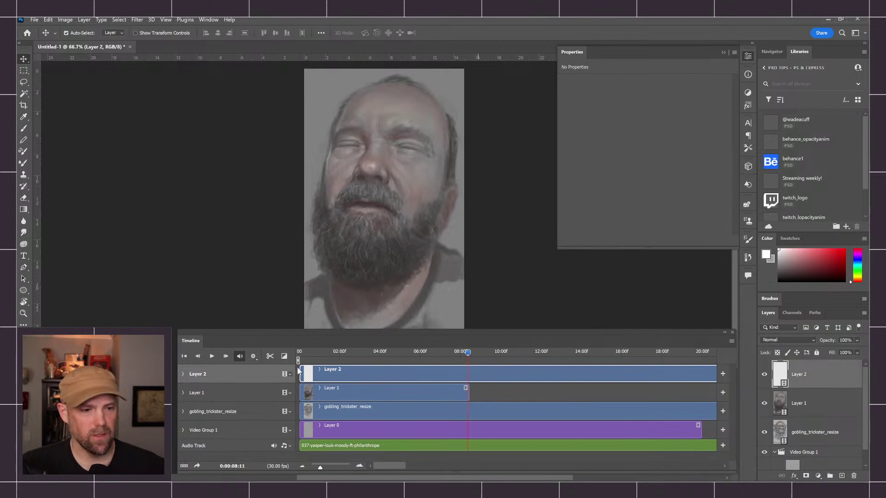
pyautogui.click(269, 356)
pyautogui.click(524, 373)
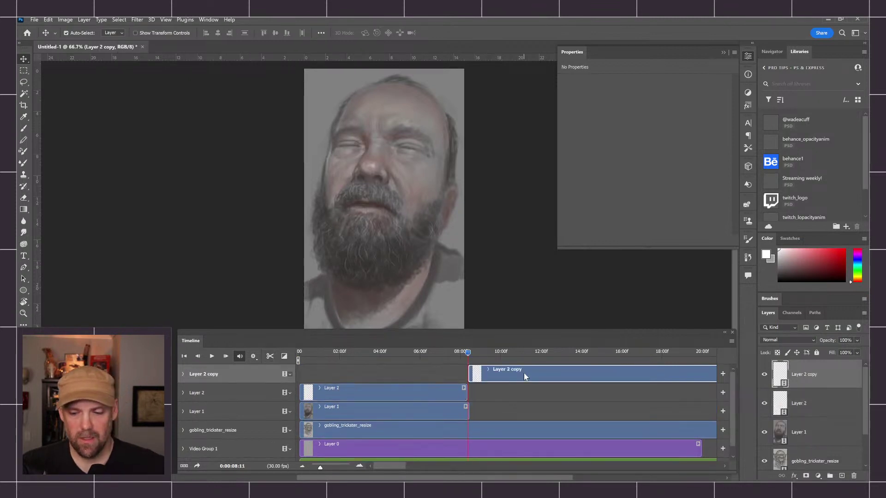
pyautogui.press('Delete')
# Trim about one second off the start of the Layer 1 clip.
pyautogui.click(299, 352)
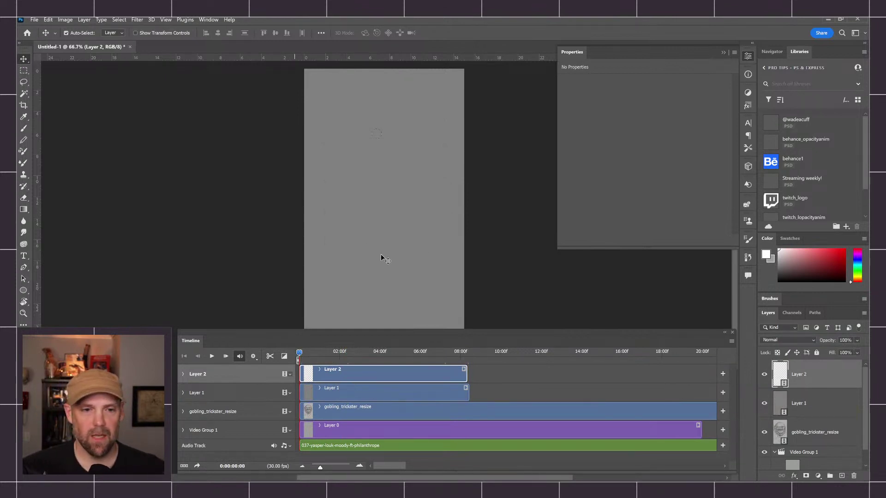
pyautogui.press('b')
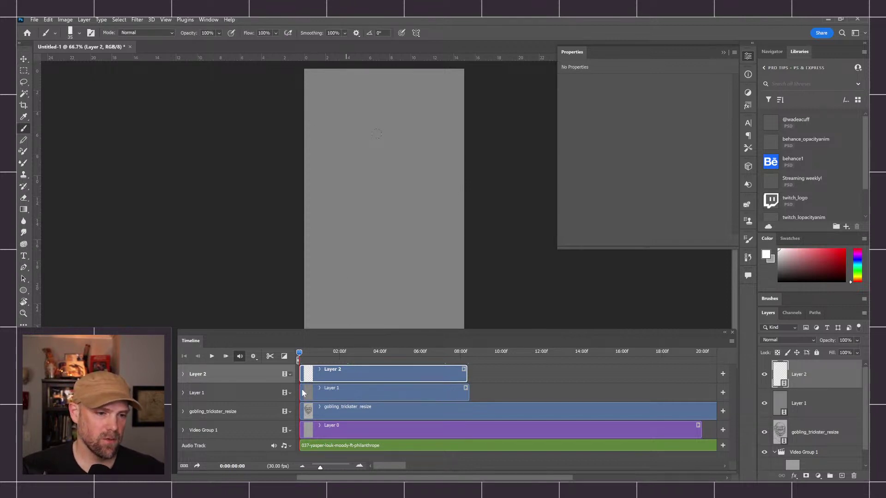
pyautogui.moveTo(300, 390)
pyautogui.mouseDown()
pyautogui.moveTo(338, 391)
pyautogui.moveTo(324, 393)
pyautogui.mouseUp()
# Paint a short white brush stroke in the canvas's upper-left corner on Layer 2 at frame 0:00:00:03.
pyautogui.moveTo(300, 353)
pyautogui.mouseDown()
pyautogui.moveTo(320, 352)
pyautogui.moveTo(301, 352)
pyautogui.mouseUp()
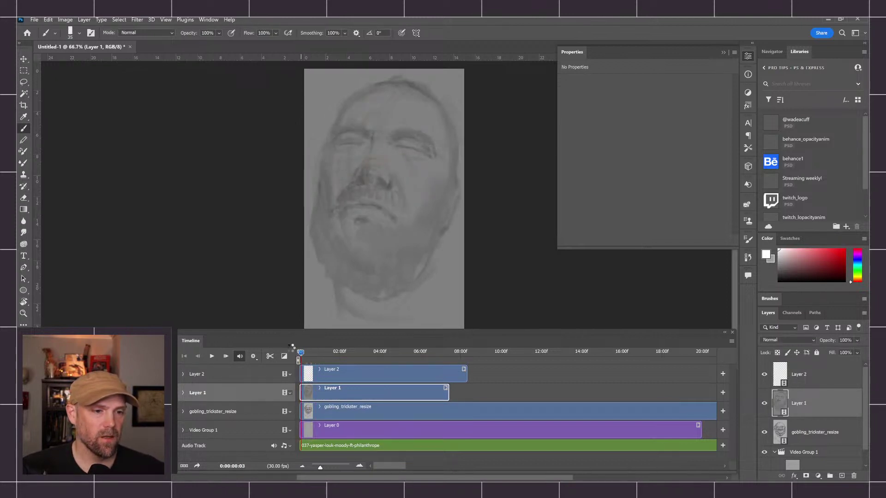
pyautogui.click(322, 379)
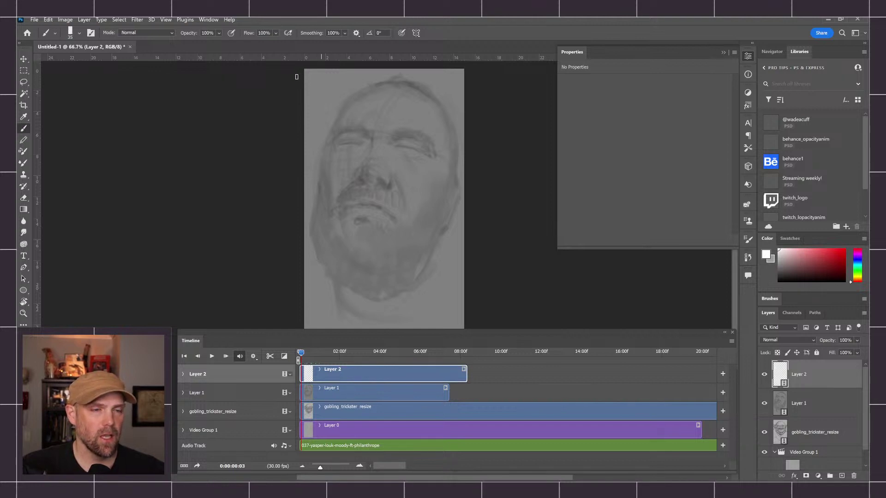
pyautogui.moveTo(306, 79); pyautogui.dragTo(316, 85)
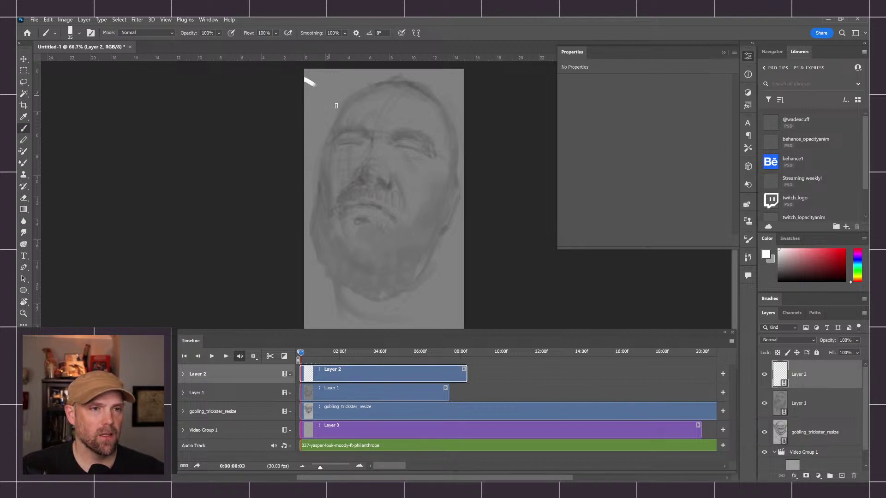
# Paint a slightly longer white stroke in the same corner on frame 0:00:00:04 and flip between the two frames to compare them.
pyautogui.click(226, 358)
pyautogui.moveTo(305, 76); pyautogui.dragTo(323, 84)
pyautogui.click(198, 356)
pyautogui.click(226, 358)
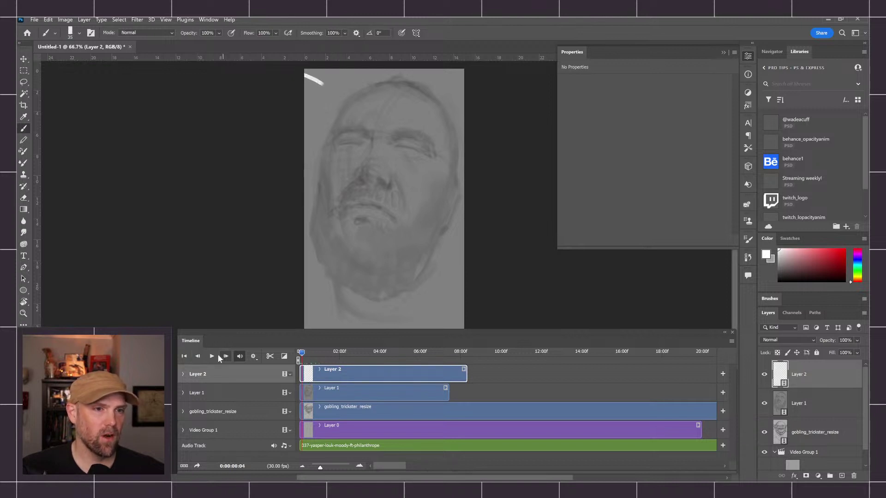
pyautogui.click(198, 356)
pyautogui.click(225, 357)
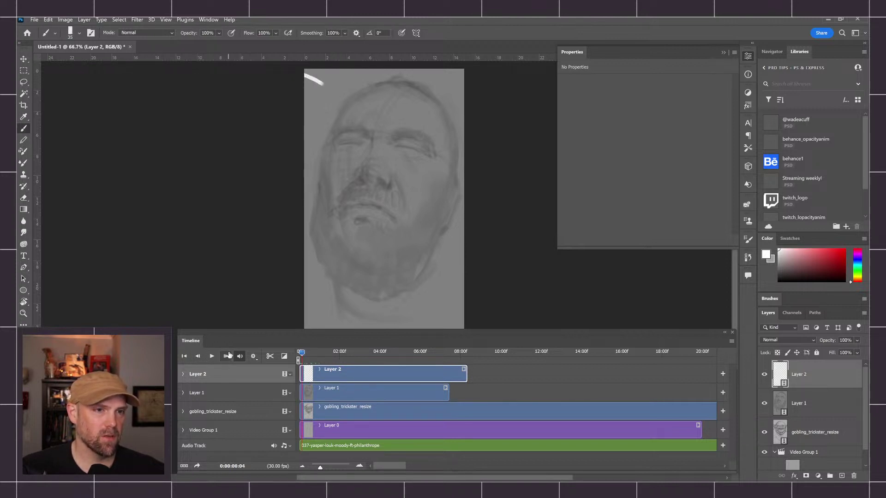
# Return to the first frame and enable onion skins for the timeline.
pyautogui.press('Left')
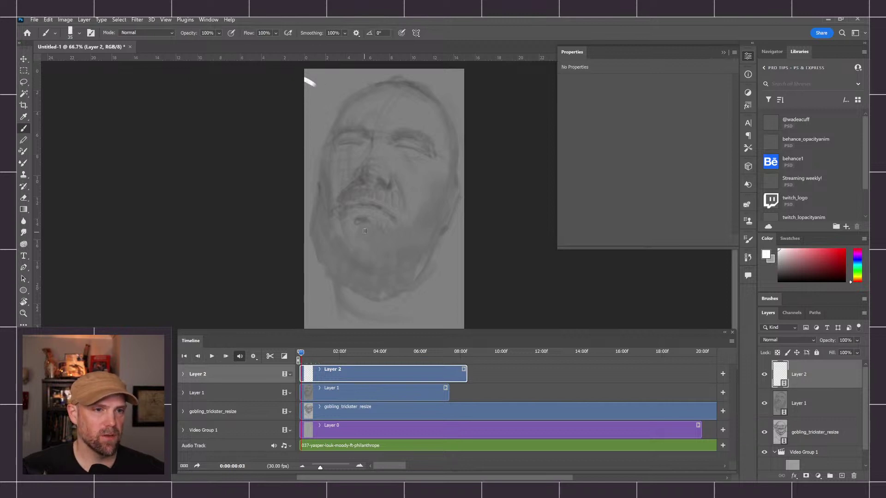
pyautogui.press('Home')
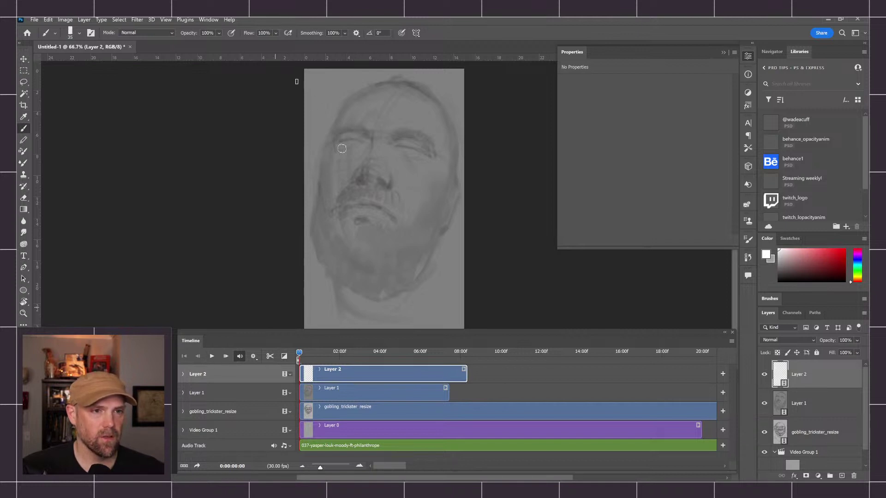
pyautogui.click(731, 342)
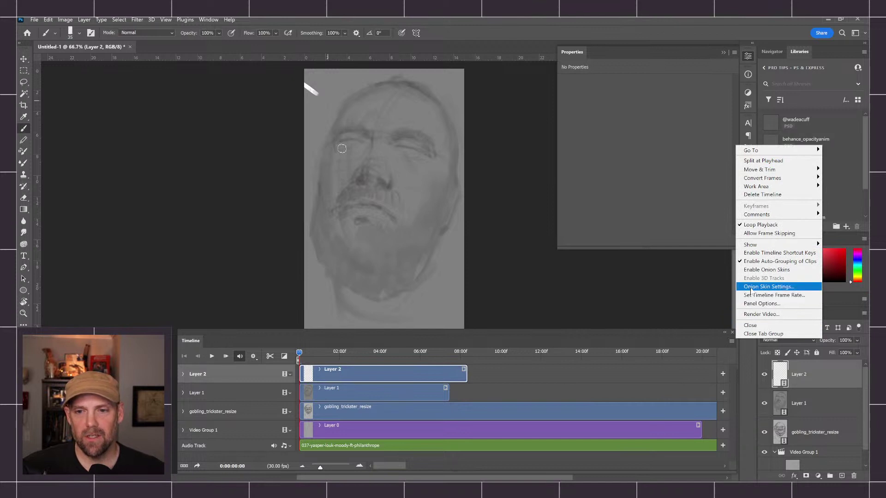
pyautogui.click(753, 269)
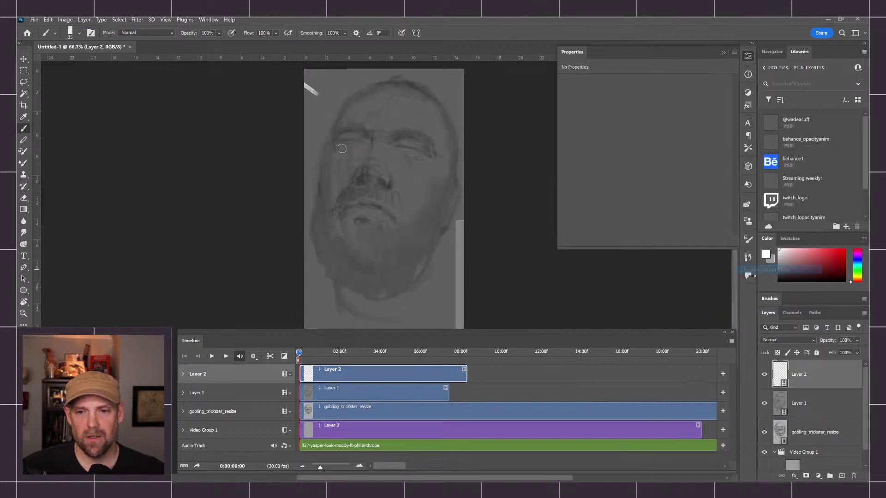
# Set the onion skin blend mode to Screen.
pyautogui.click(732, 342)
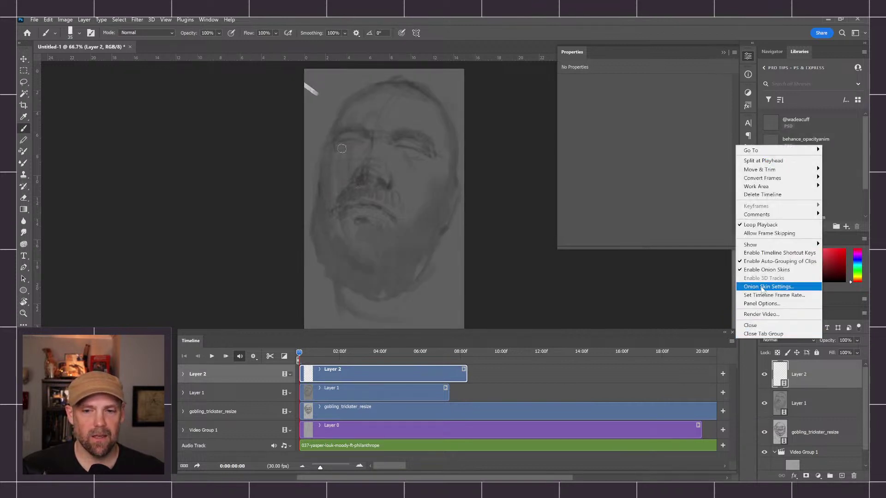
pyautogui.click(762, 287)
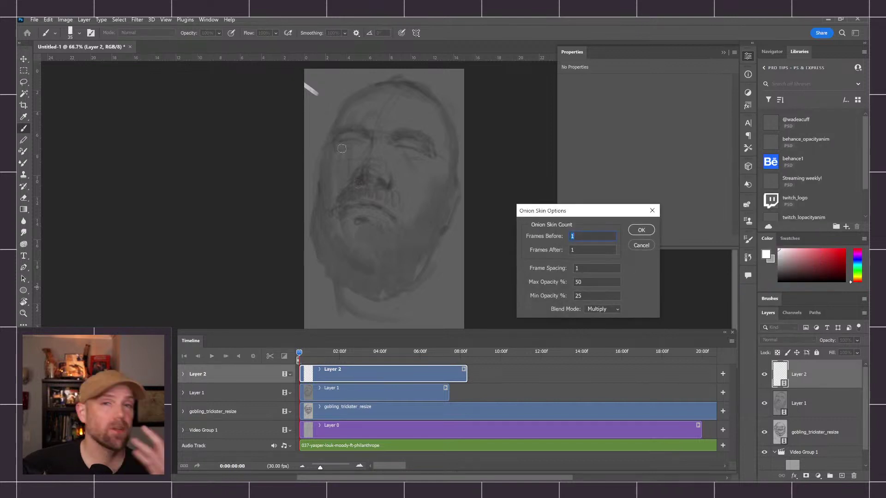
pyautogui.click(617, 310)
pyautogui.click(605, 330)
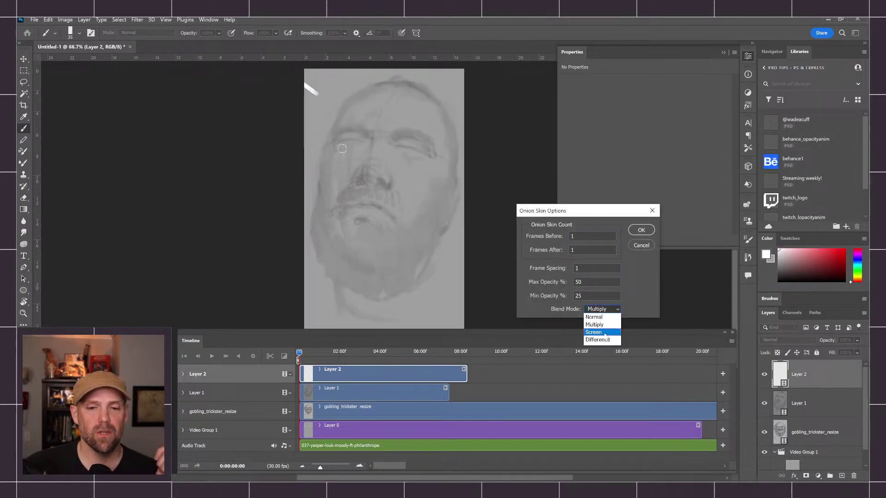
pyautogui.click(644, 230)
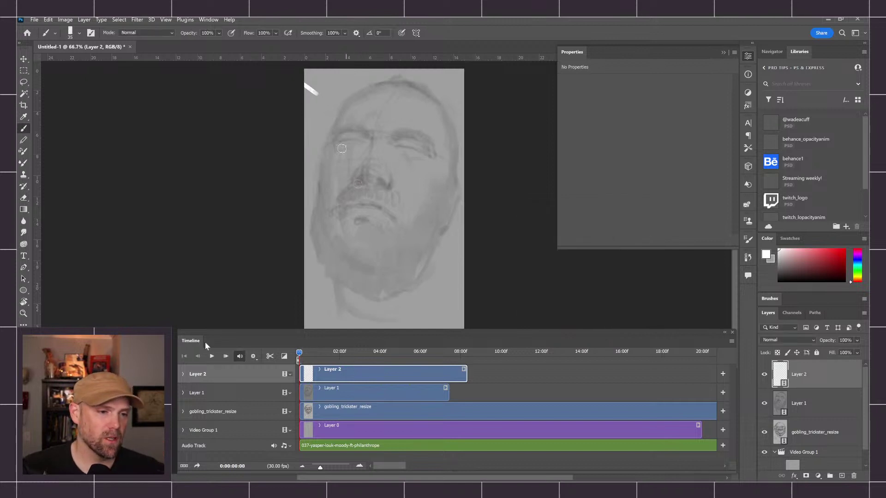
# From frame 0:00:00:01, paint white strokes frame by frame on Layer 2, carrying the line from the upper-left corner toward the forehead.
pyautogui.click(226, 356)
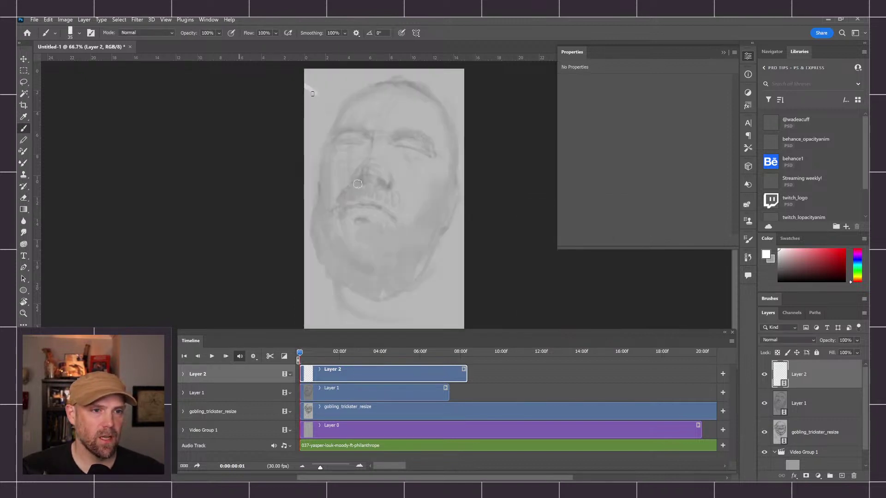
pyautogui.moveTo(315, 91); pyautogui.dragTo(333, 101)
pyautogui.hotkey('ctrl', 'z')
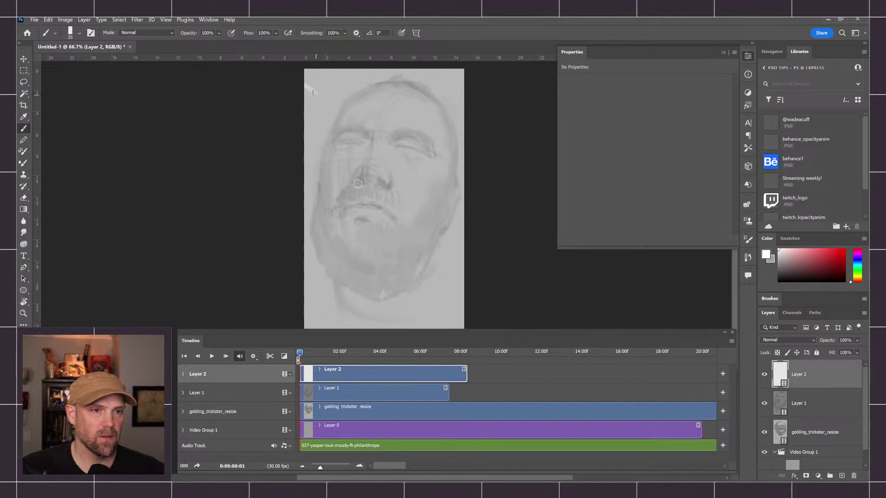
pyautogui.hotkey('ctrl', 'shift', 'z')
pyautogui.hotkey('ctrl', 'z')
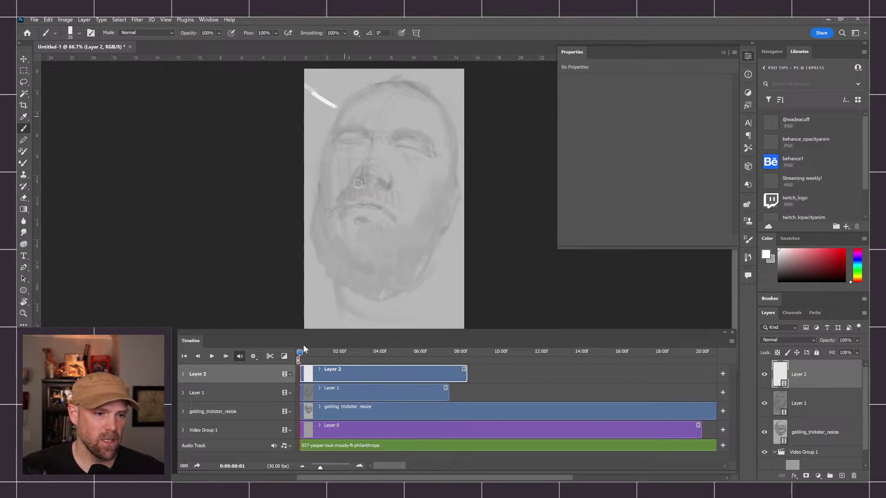
pyautogui.click(225, 356)
pyautogui.moveTo(326, 103); pyautogui.dragTo(335, 106)
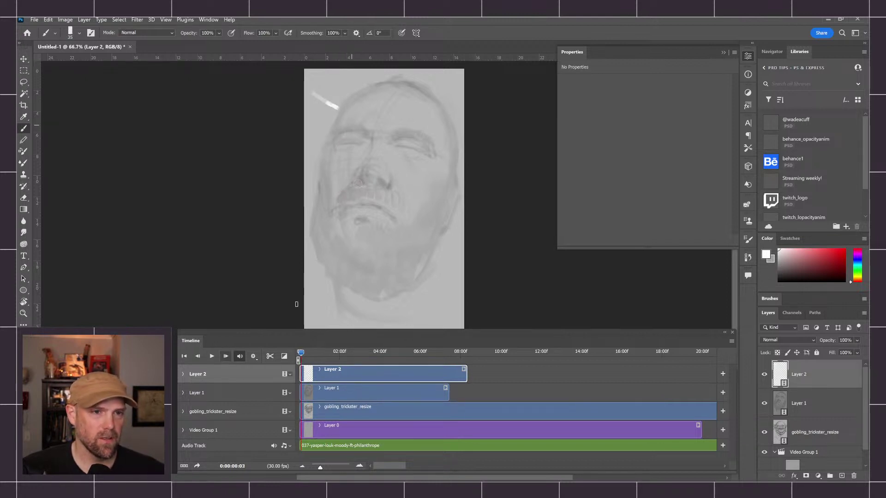
# From frame 0:00:00:04, continue the animated white stroke in from the canvas's right edge and across the adjacent cheek.
pyautogui.click(226, 356)
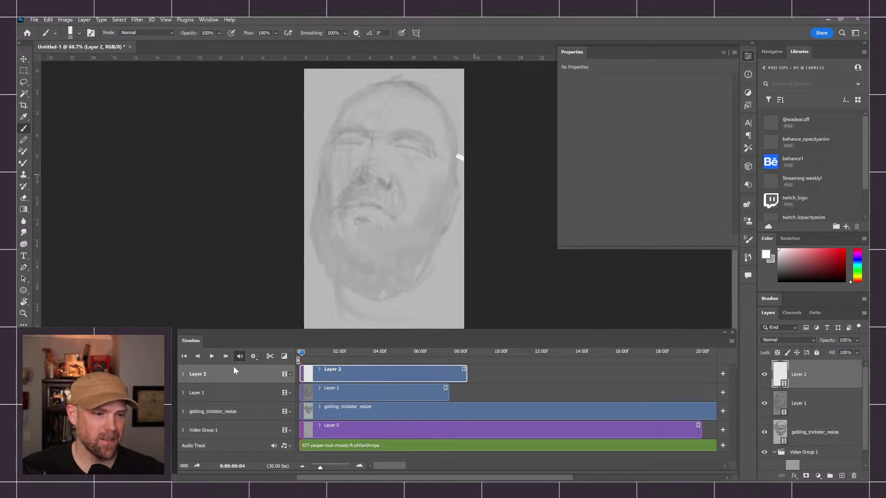
pyautogui.click(225, 357)
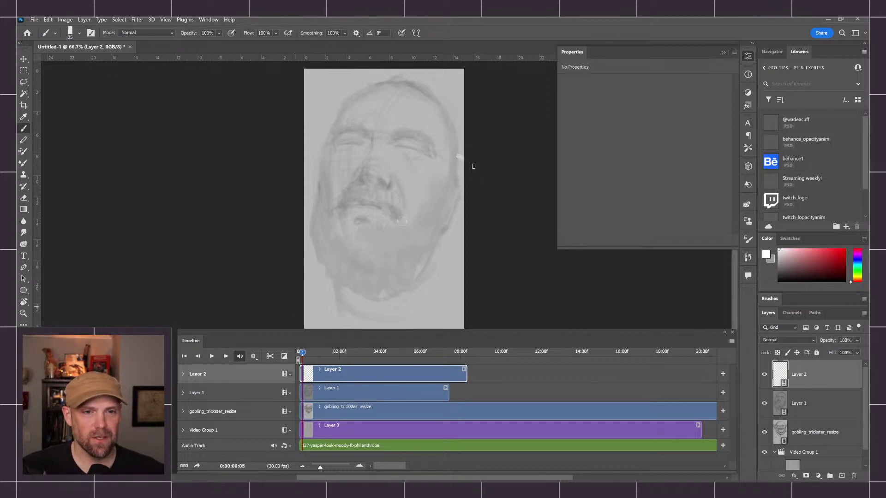
pyautogui.moveTo(460, 160); pyautogui.dragTo(448, 187)
pyautogui.hotkey('ctrl', 'z')
pyautogui.click(225, 357)
pyautogui.moveTo(452, 183); pyautogui.dragTo(413, 183)
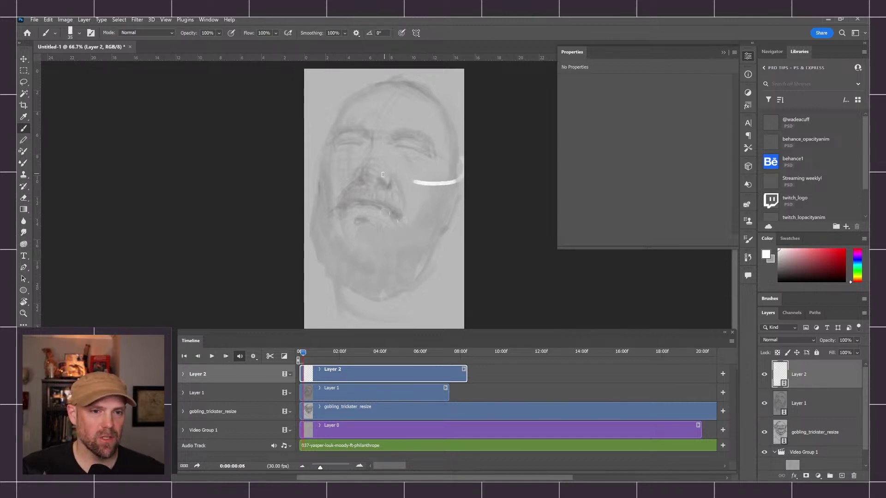
# From frame 0:00:00:07, carry the white stroke in an arc over the nose to the canvas's left edge and curve it back downward.
pyautogui.click(225, 356)
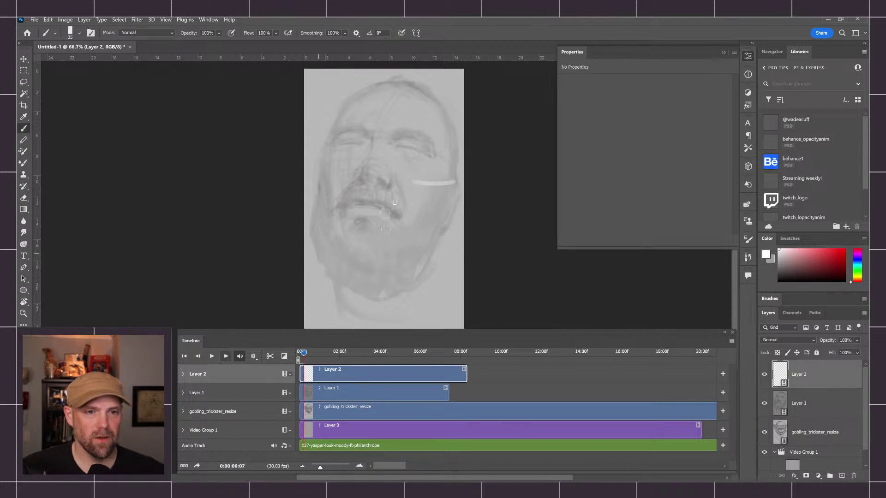
pyautogui.moveTo(419, 184)
pyautogui.mouseDown()
pyautogui.moveTo(345, 168)
pyautogui.moveTo(306, 200)
pyautogui.mouseUp()
pyautogui.click(227, 357)
pyautogui.click(225, 356)
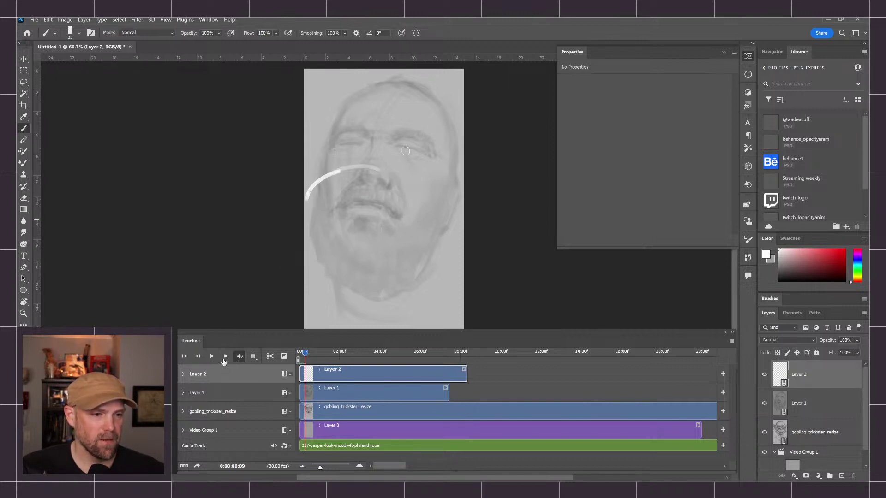
pyautogui.click(225, 356)
pyautogui.moveTo(304, 220); pyautogui.dragTo(312, 234)
# Through frame 0:00:00:14, paint the white stroke re-emerging at the right of the jaw and curling around below the neck.
pyautogui.click(225, 356)
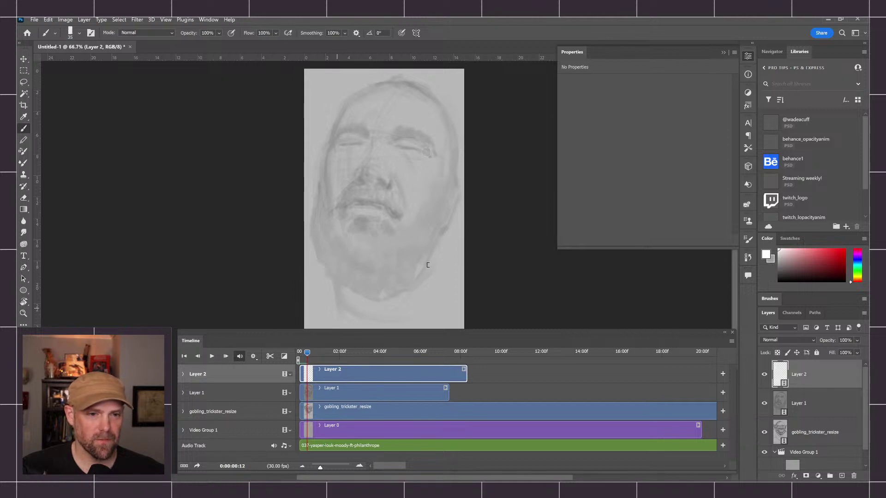
pyautogui.click(226, 357)
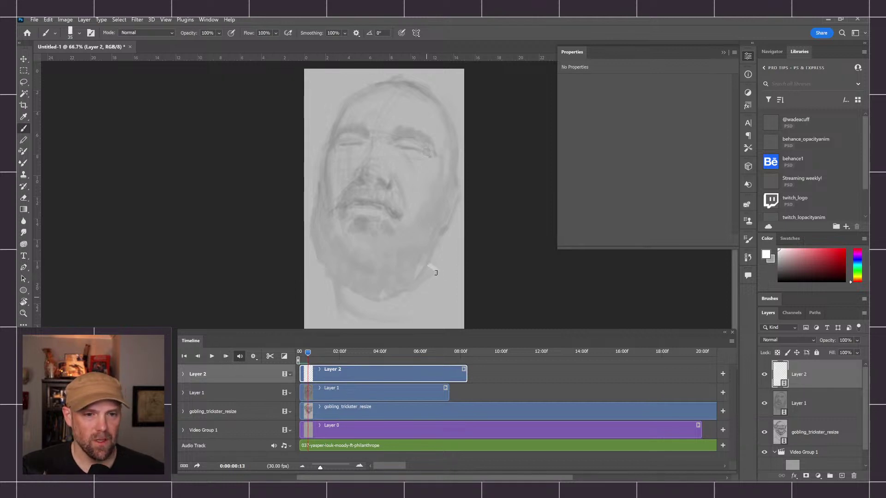
pyautogui.moveTo(440, 275); pyautogui.dragTo(436, 310)
pyautogui.click(225, 356)
pyautogui.moveTo(433, 313)
pyautogui.mouseDown()
pyautogui.moveTo(389, 321)
pyautogui.moveTo(368, 293)
pyautogui.mouseUp()
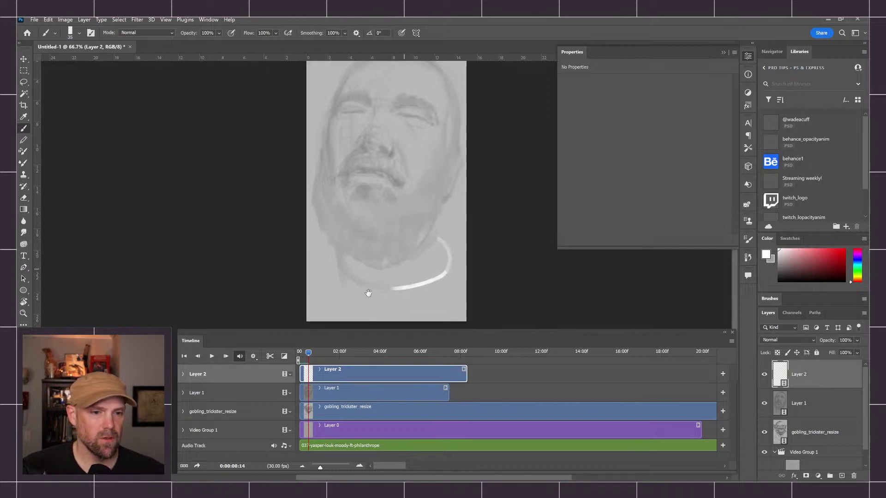
# Finish the animated stroke by painting it out through the canvas's lower-left corner, advancing to frame 0:00:00:18.
pyautogui.click(226, 356)
pyautogui.moveTo(405, 287)
pyautogui.mouseDown()
pyautogui.moveTo(349, 291)
pyautogui.moveTo(312, 309)
pyautogui.mouseUp()
pyautogui.click(225, 356)
pyautogui.click(226, 356)
pyautogui.click(225, 356)
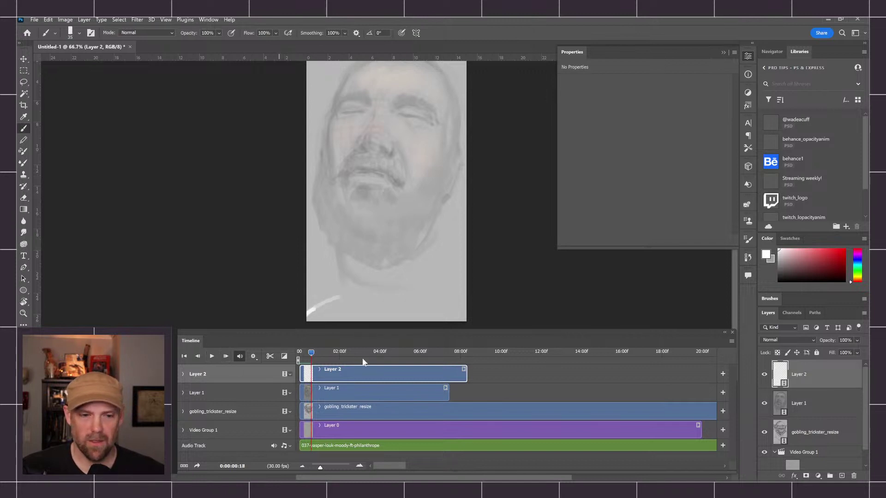
# Rewind to the start and play back the hand-drawn stroke animation to review its motion.
pyautogui.moveTo(312, 352); pyautogui.dragTo(298, 353)
pyautogui.moveTo(404, 255); pyautogui.dragTo(399, 277)
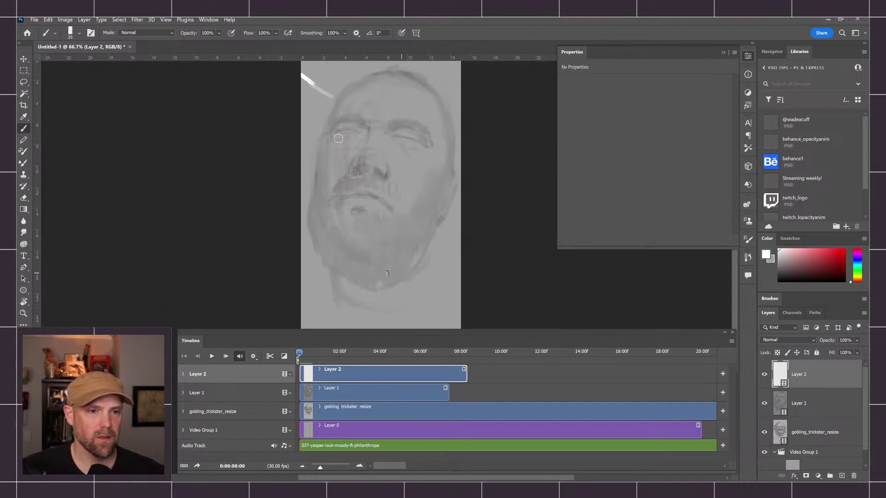
pyautogui.press('space')
pyautogui.press('space')
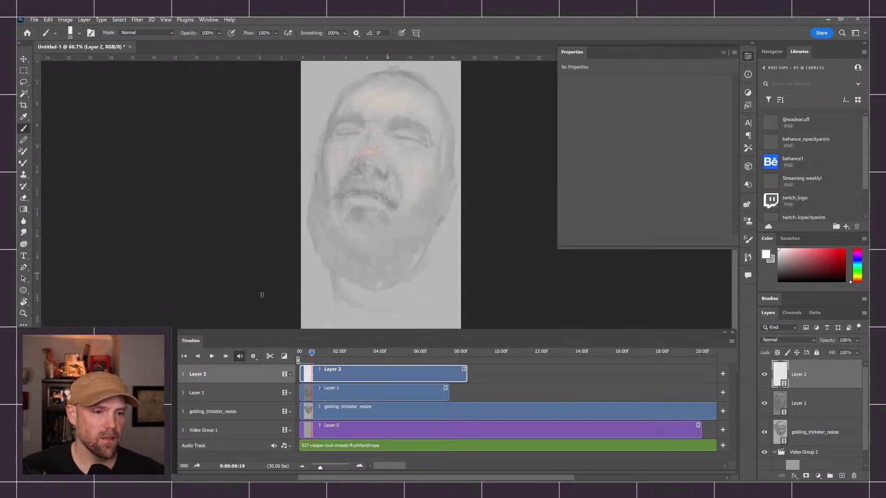
pyautogui.moveTo(315, 354); pyautogui.dragTo(303, 356)
pyautogui.press('space')
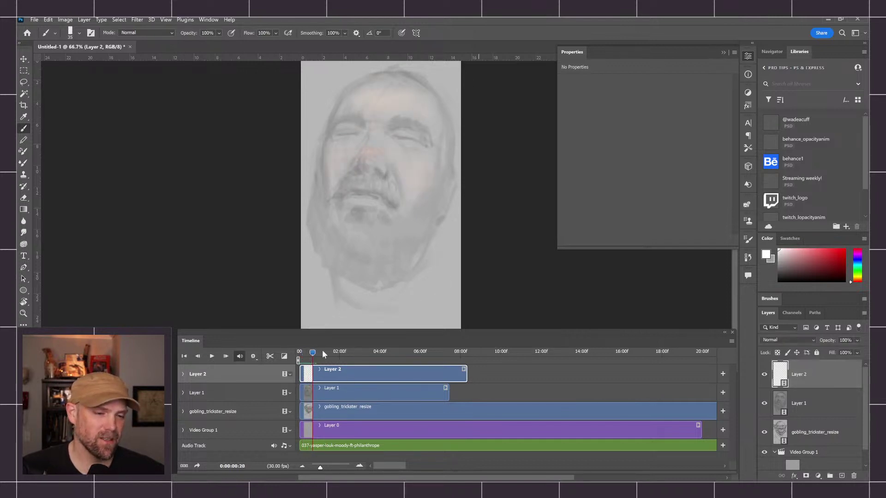
# Inspect the Layer 2 clip's duration and speed options, then scrub and replay the stroke animation.
pyautogui.rightClick(359, 377)
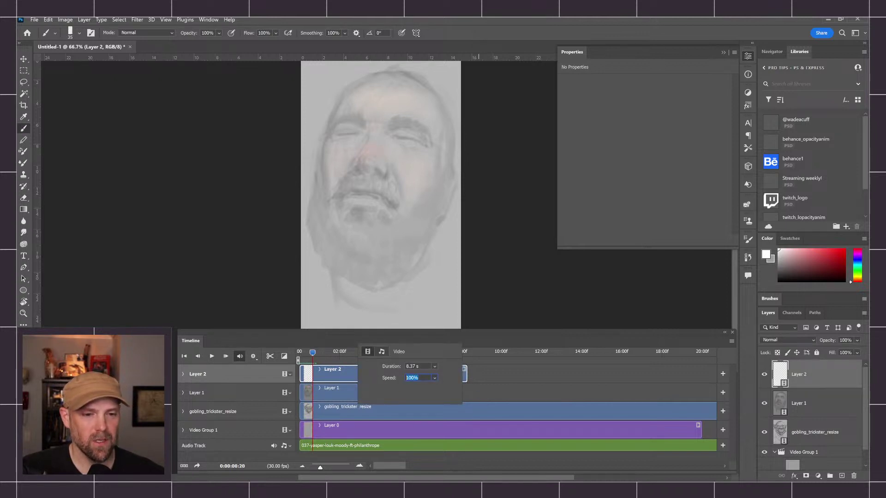
pyautogui.press('Escape')
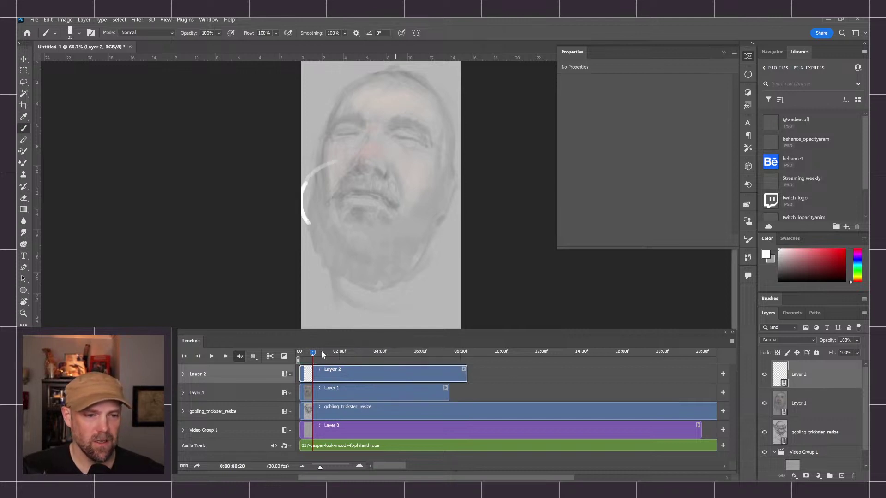
pyautogui.moveTo(301, 352)
pyautogui.mouseDown()
pyautogui.moveTo(330, 349)
pyautogui.moveTo(291, 348)
pyautogui.moveTo(313, 359)
pyautogui.mouseUp()
pyautogui.press('space')
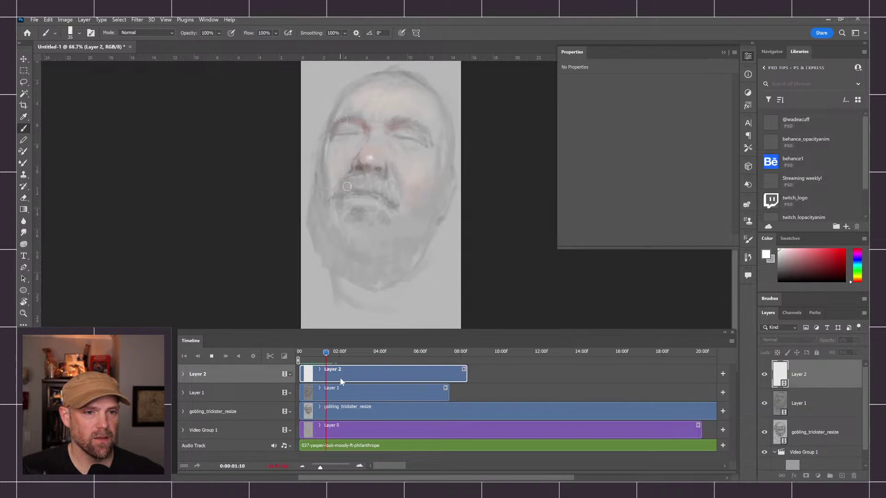
pyautogui.press('space')
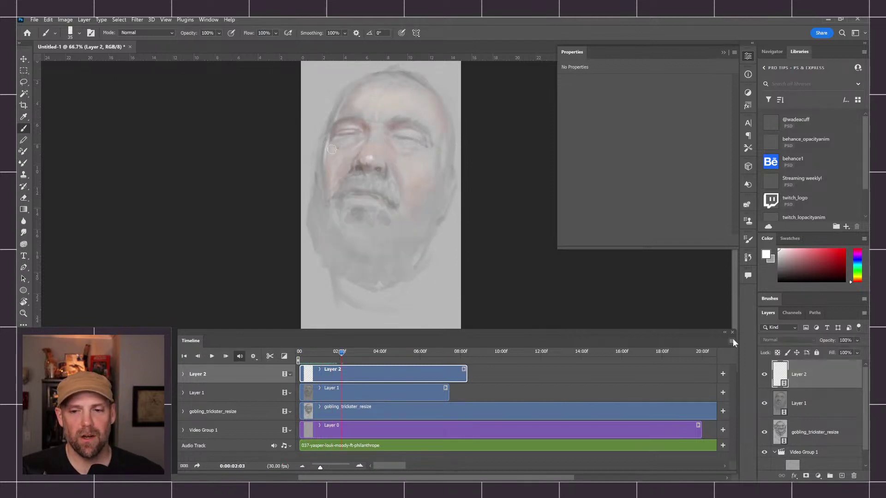
# Disable onion skins and play the reel from the start to review the strokes over the painting.
pyautogui.click(731, 342)
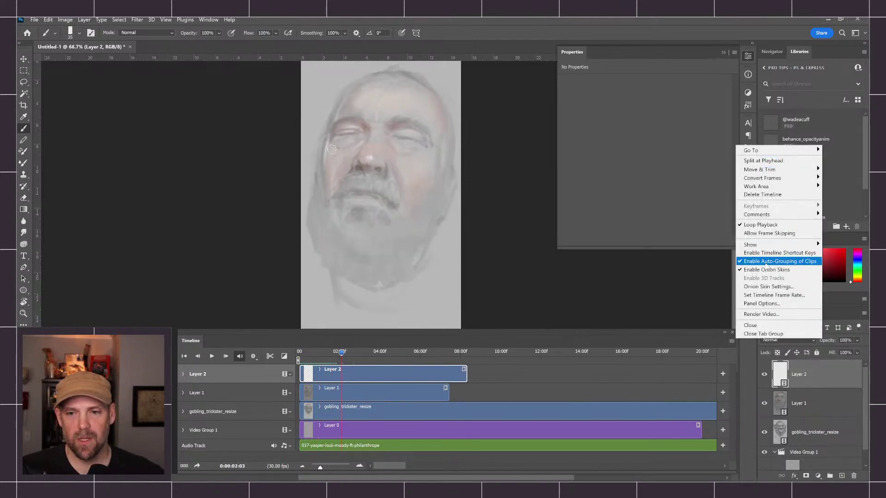
pyautogui.click(765, 269)
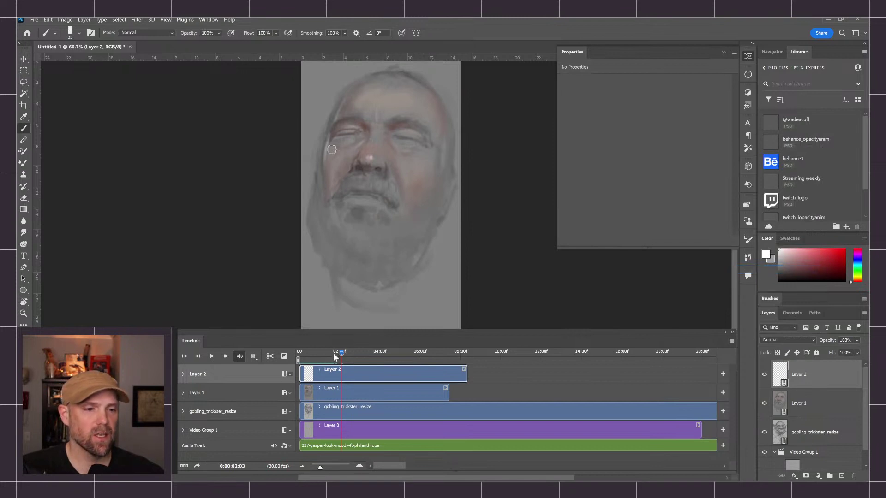
pyautogui.moveTo(333, 352); pyautogui.dragTo(300, 353)
pyautogui.press('space')
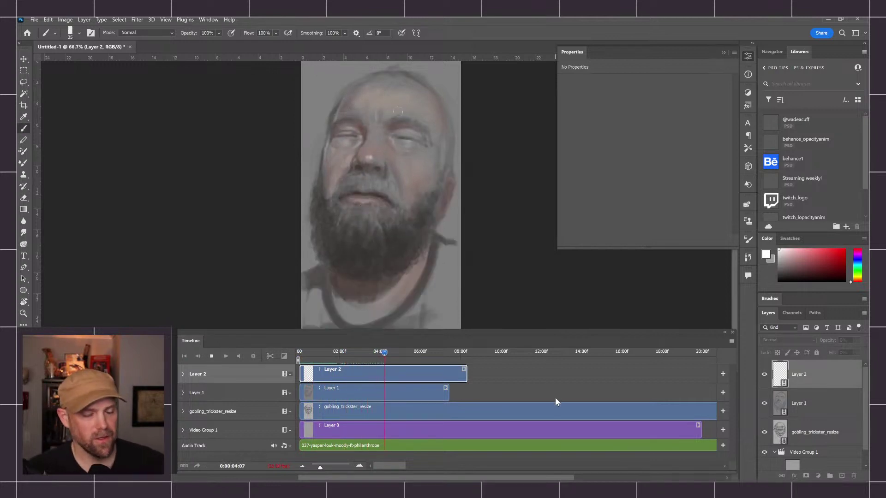
pyautogui.press('space')
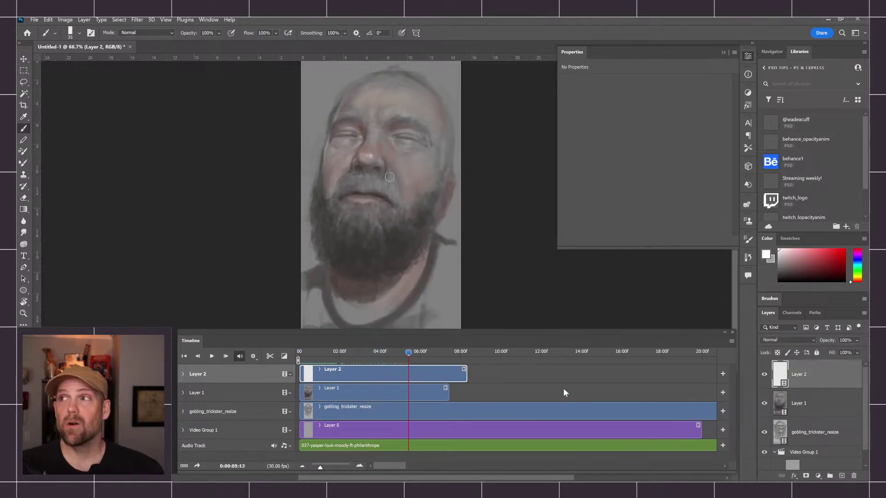
pyautogui.moveTo(311, 353)
pyautogui.mouseDown()
pyautogui.moveTo(305, 353)
pyautogui.moveTo(317, 352)
pyautogui.mouseUp()
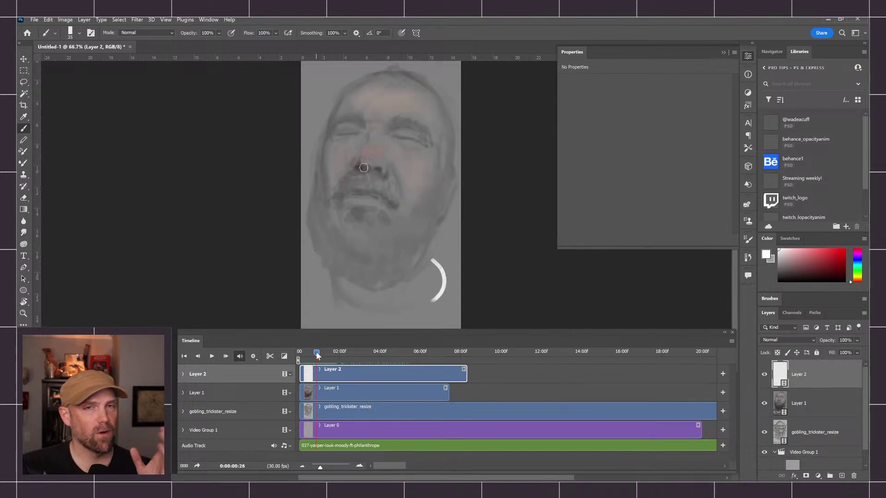
# Open the recent in_progress_audio_live.psd project and extend its work area back to the start of the timeline.
pyautogui.click(34, 20)
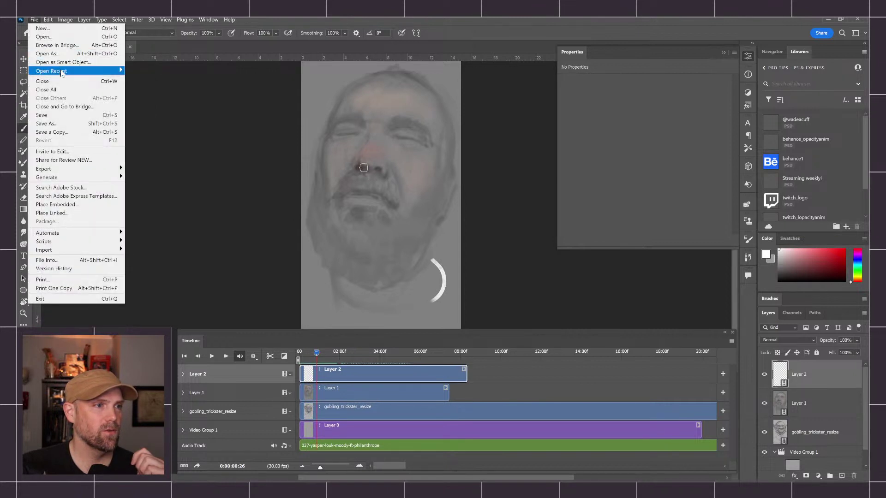
pyautogui.moveTo(62, 73)
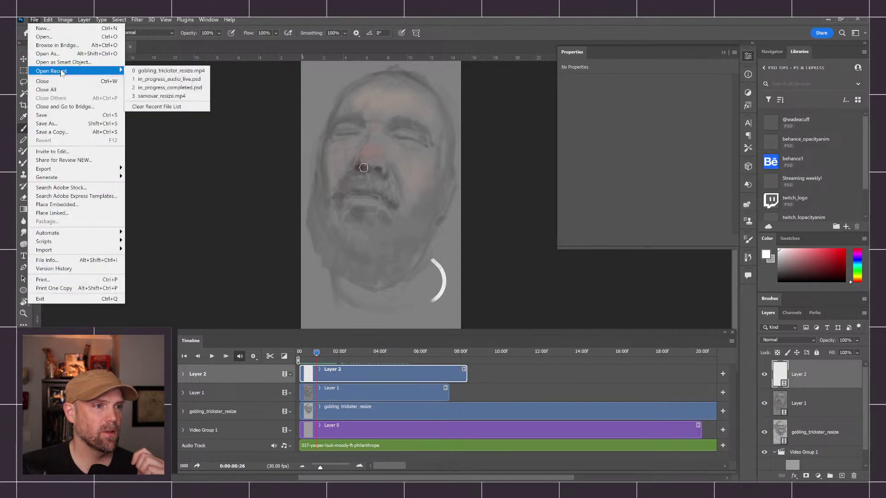
pyautogui.click(169, 80)
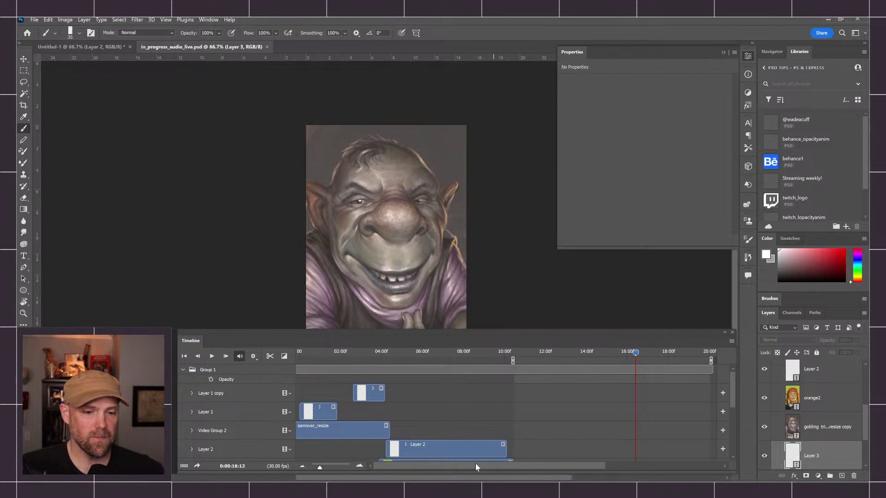
pyautogui.moveTo(512, 359); pyautogui.dragTo(298, 359)
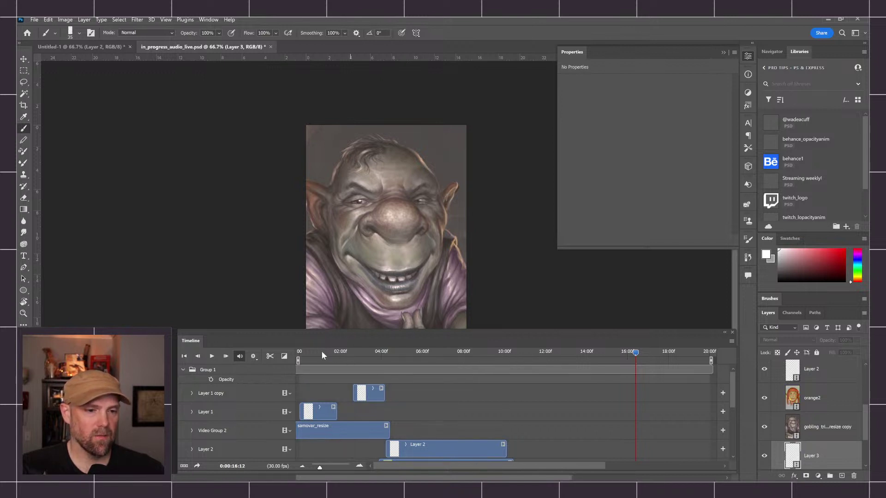
# Scrub through the finished reel and examine how its clips and animation layers are arranged on the timeline.
pyautogui.click(307, 352)
pyautogui.click(356, 352)
pyautogui.click(381, 352)
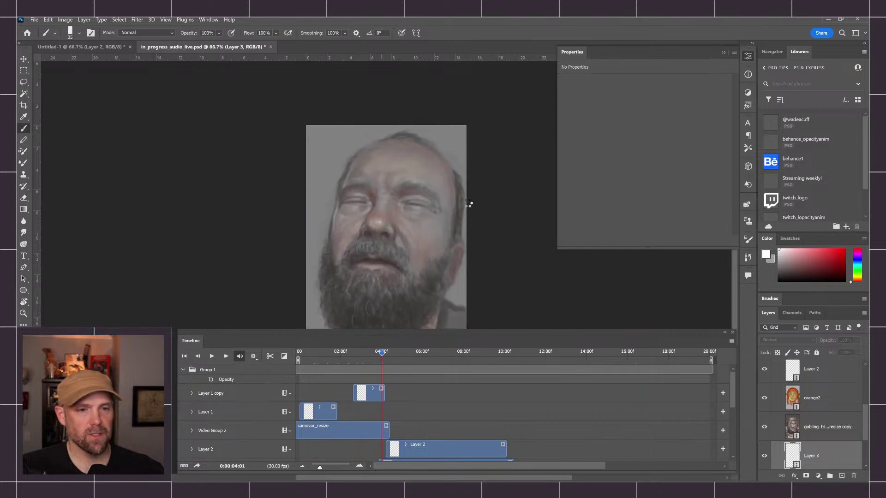
pyautogui.moveTo(439, 224); pyautogui.dragTo(492, 164)
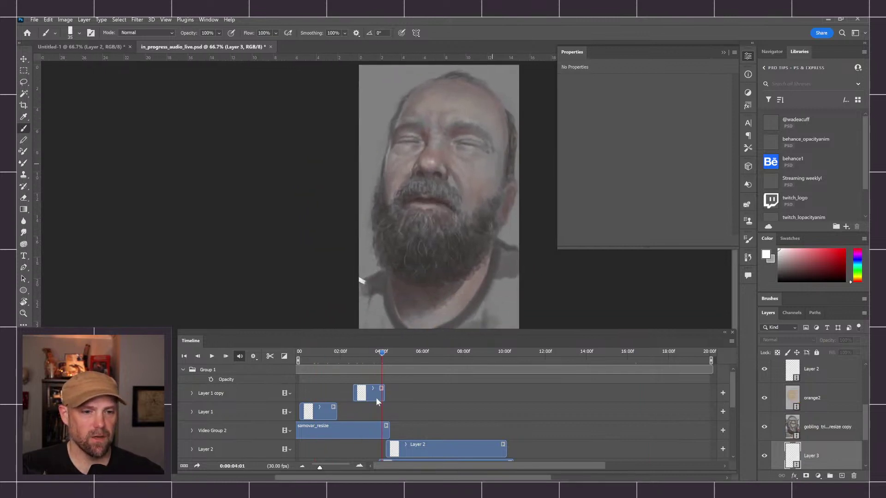
pyautogui.moveTo(393, 351); pyautogui.dragTo(579, 352)
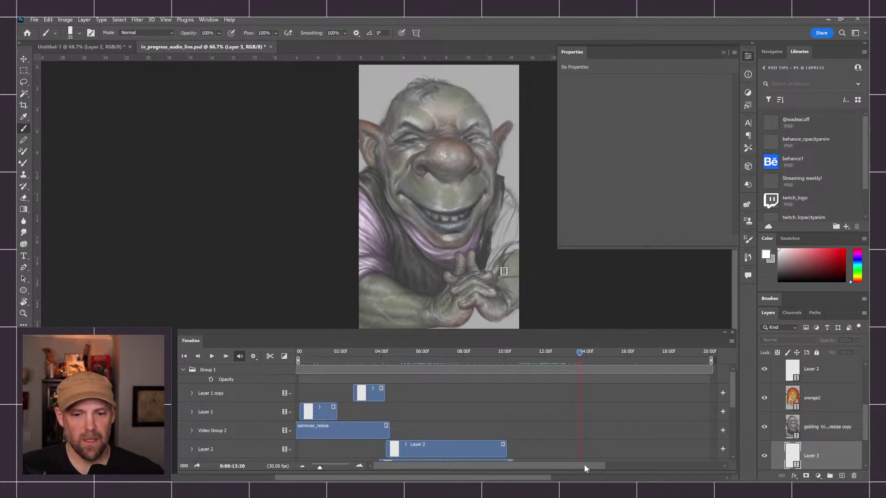
pyautogui.moveTo(585, 463); pyautogui.dragTo(628, 464)
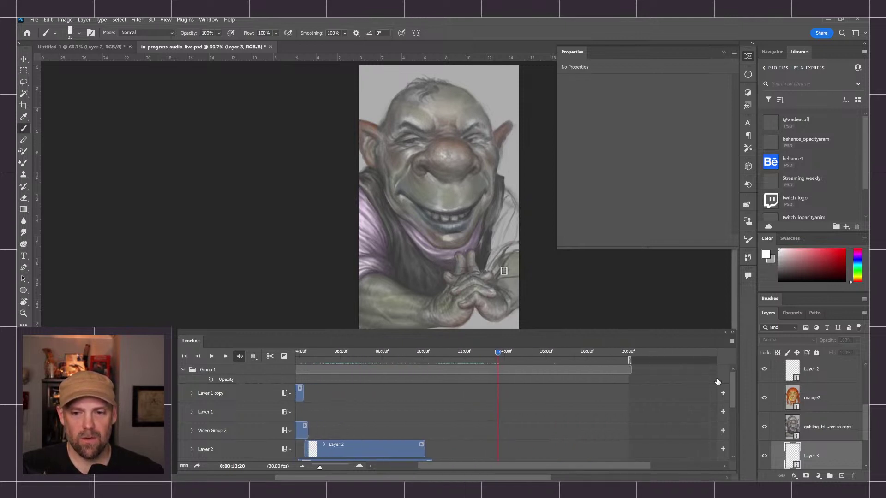
pyautogui.moveTo(734, 380); pyautogui.dragTo(732, 390)
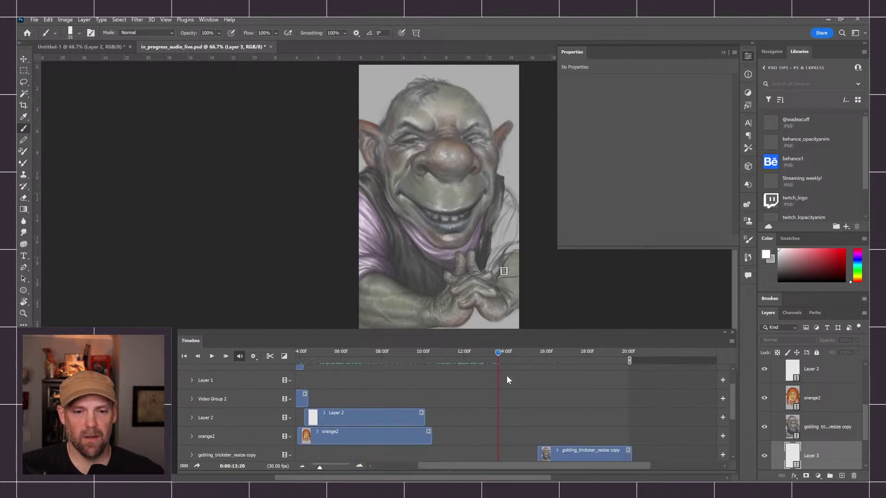
pyautogui.moveTo(530, 350); pyautogui.dragTo(538, 352)
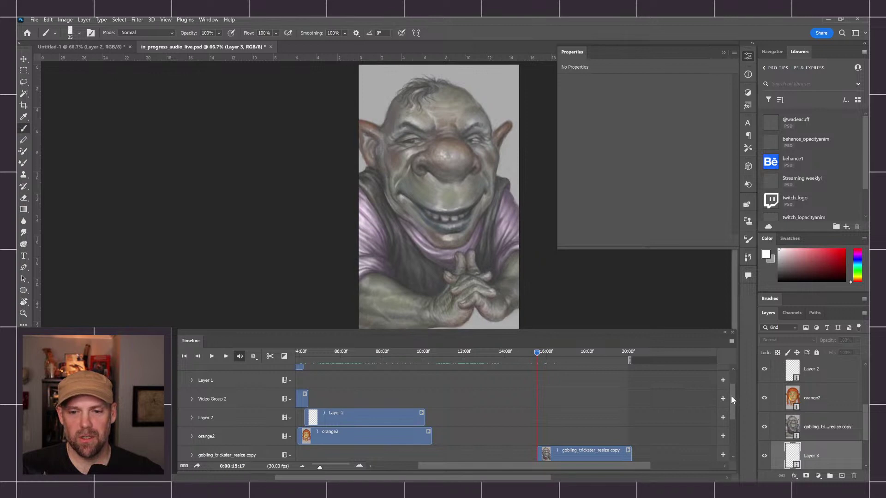
pyautogui.moveTo(730, 397); pyautogui.dragTo(732, 380)
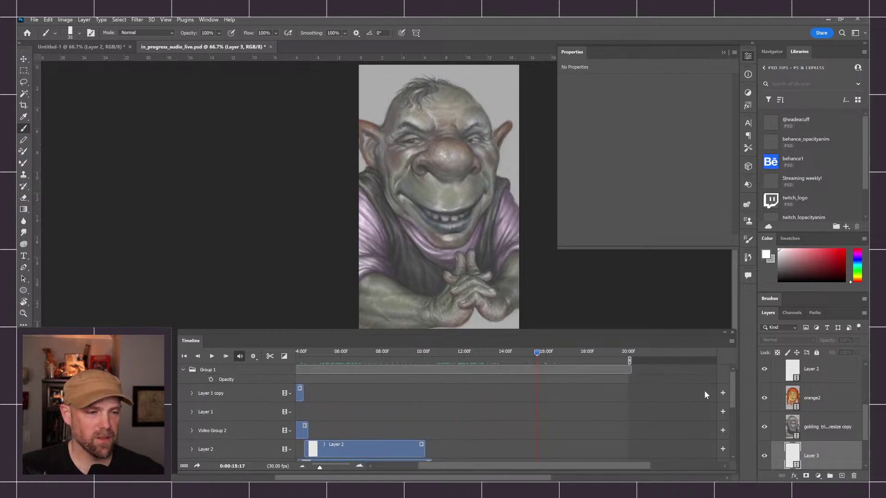
pyautogui.scroll(-1, 655, 386)
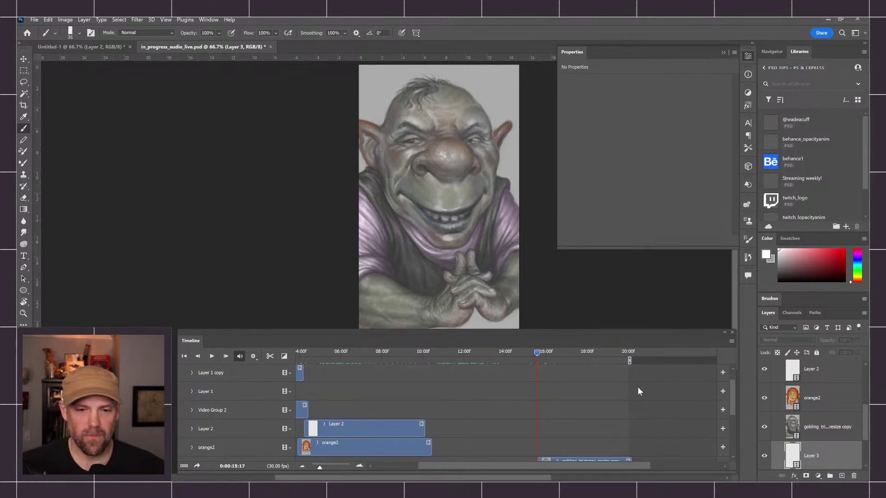
pyautogui.scroll(1, 638, 387)
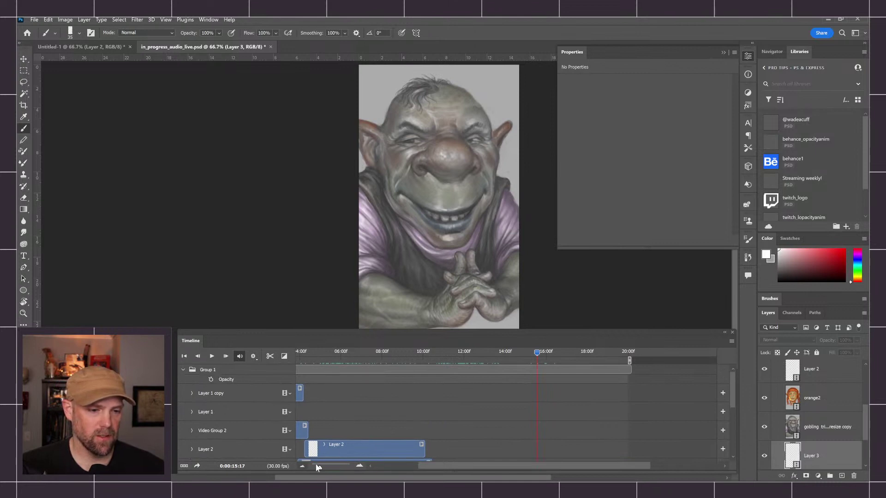
# Start the work area at the beginning of the gobling_trickster_resize copy clip and scrub through that closing section.
pyautogui.moveTo(321, 469); pyautogui.dragTo(317, 468)
pyautogui.moveTo(298, 361); pyautogui.dragTo(463, 362)
pyautogui.moveTo(318, 469)
pyautogui.mouseDown()
pyautogui.moveTo(336, 462)
pyautogui.moveTo(322, 453)
pyautogui.mouseUp()
pyautogui.moveTo(734, 388); pyautogui.dragTo(732, 385)
pyautogui.moveTo(509, 352); pyautogui.dragTo(633, 353)
pyautogui.moveTo(731, 393); pyautogui.dragTo(734, 425)
pyautogui.moveTo(634, 353); pyautogui.dragTo(611, 356)
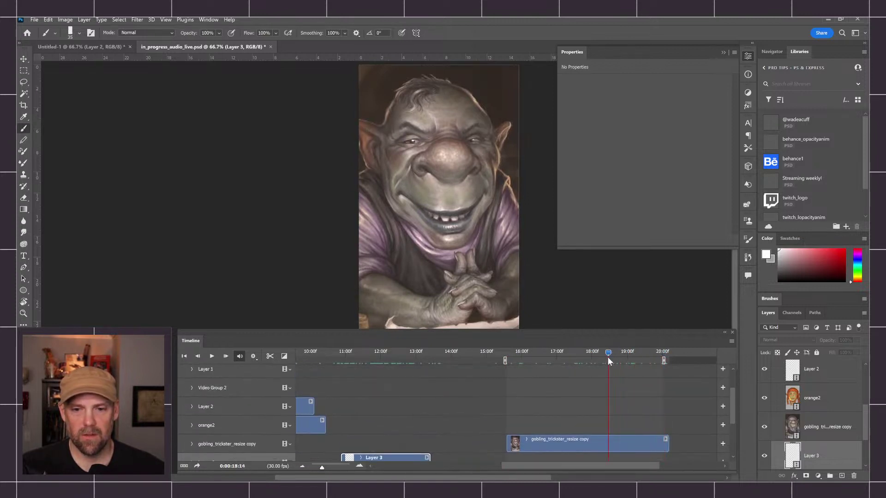
# Inspect the audio track's volume and fade settings, then play the reel's ending twice to hear the fade-out.
pyautogui.moveTo(732, 403); pyautogui.dragTo(738, 442)
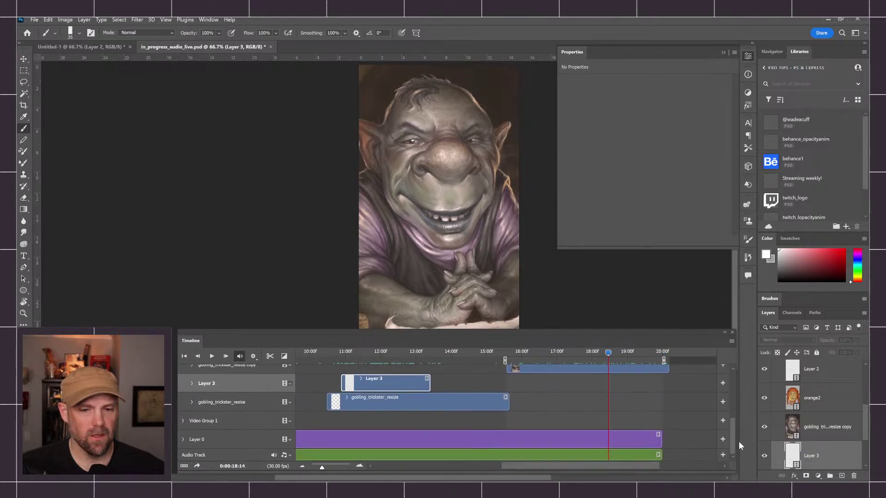
pyautogui.click(659, 456)
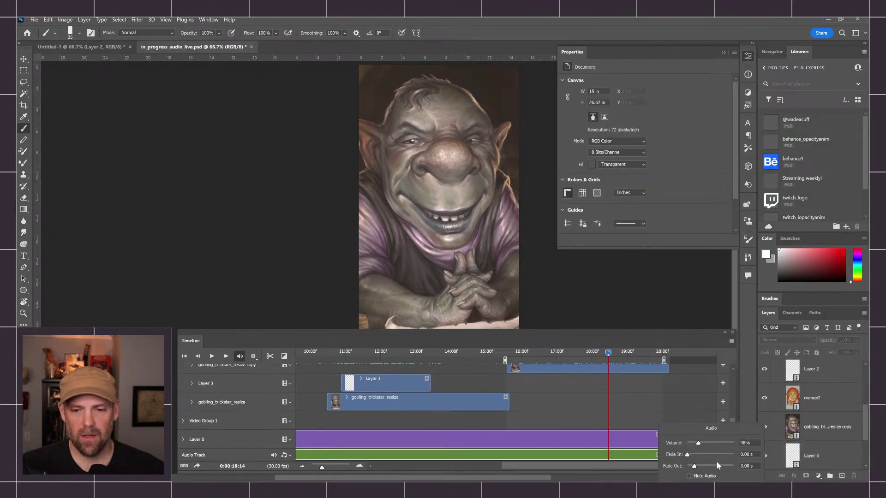
pyautogui.moveTo(607, 354); pyautogui.dragTo(580, 352)
pyautogui.press('space')
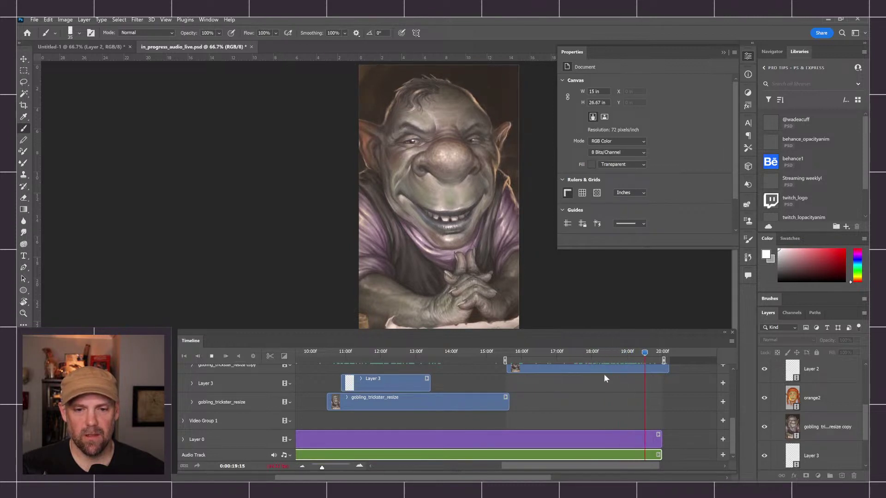
pyautogui.press('space')
pyautogui.click(581, 353)
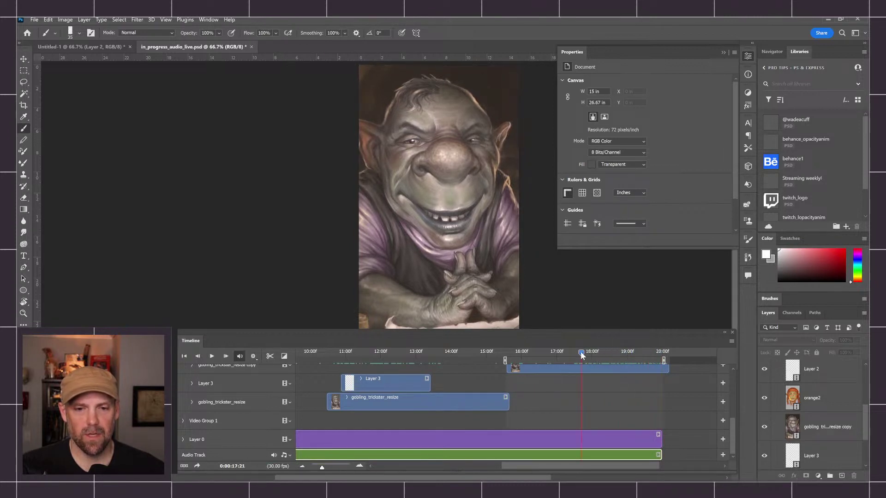
pyautogui.press('space')
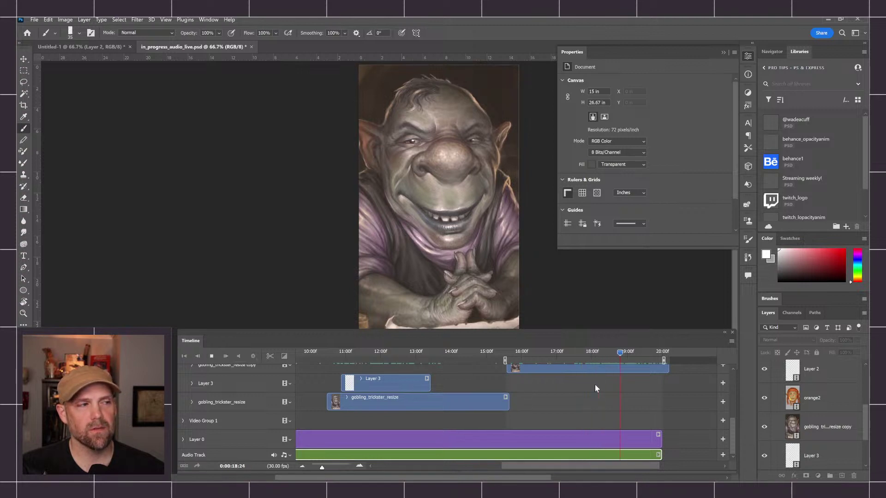
pyautogui.press('space')
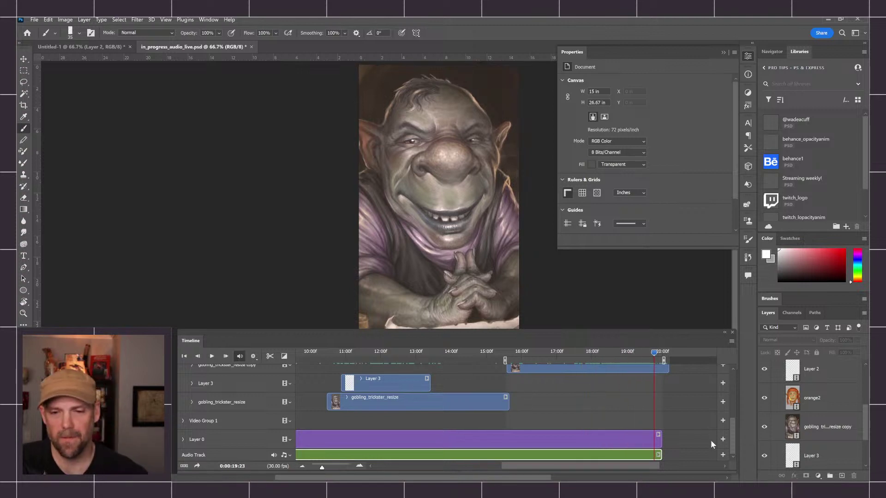
# Draw a white circle about 1814 px wide over the goblin painting with the Ellipse tool.
pyautogui.moveTo(731, 426); pyautogui.dragTo(725, 395)
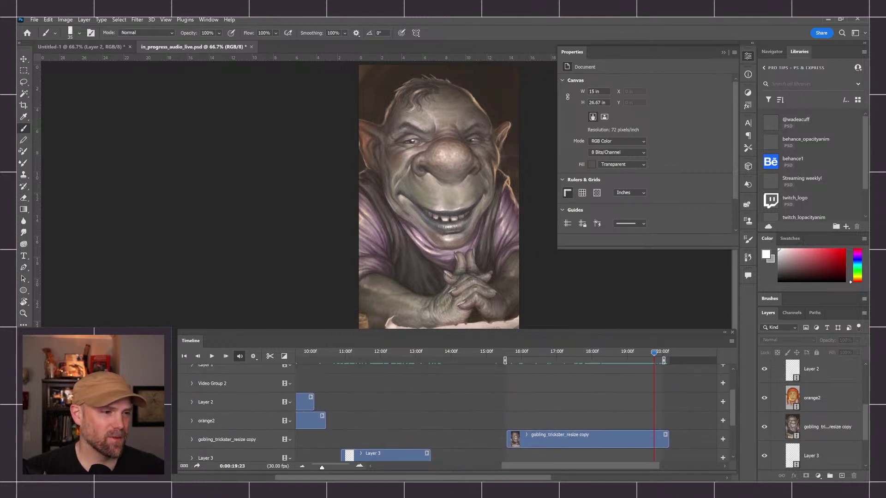
pyautogui.click(24, 292)
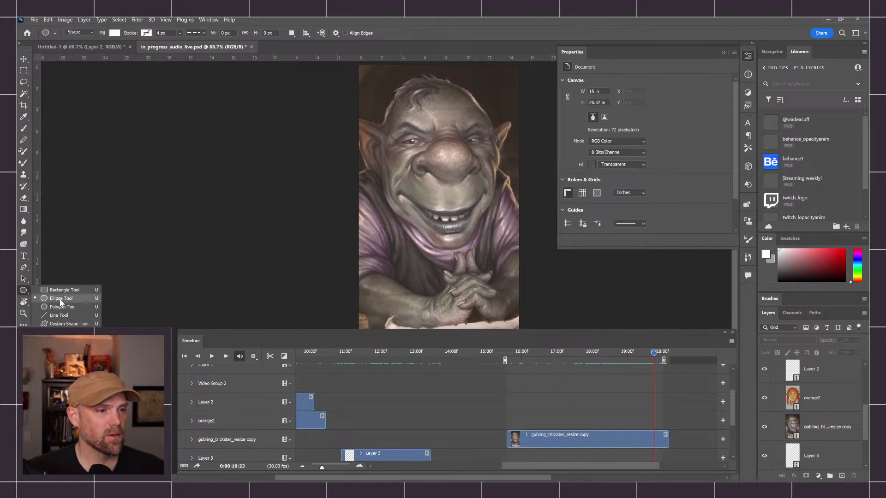
pyautogui.click(67, 298)
pyautogui.moveTo(437, 157); pyautogui.dragTo(557, 290)
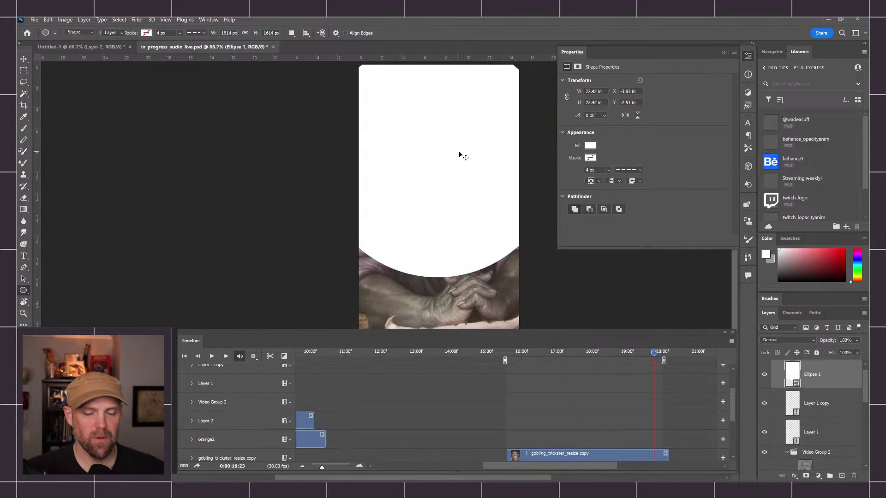
# Shift the Ellipse 1 clip earlier on the timeline so it starts with the closing goblin clip.
pyautogui.press('v')
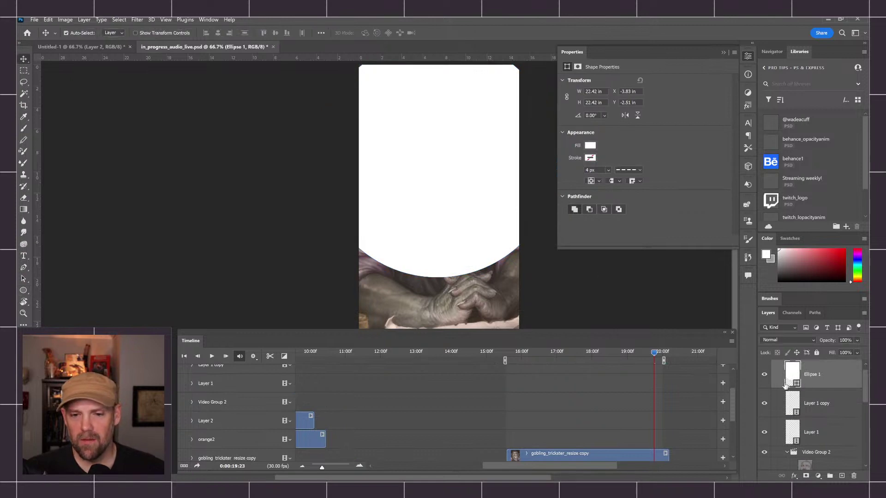
pyautogui.scroll(-1, 676, 412)
pyautogui.scroll(3, 674, 409)
pyautogui.scroll(-1, 701, 403)
pyautogui.scroll(1, 683, 398)
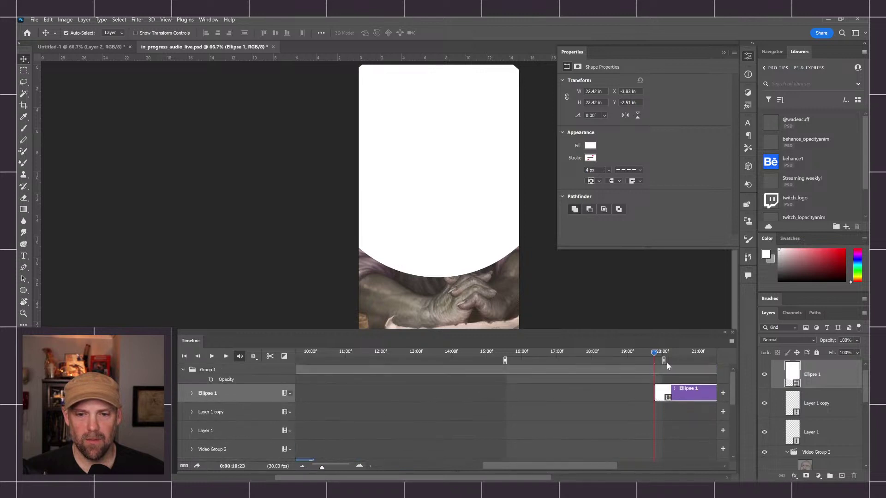
pyautogui.moveTo(673, 386); pyautogui.dragTo(530, 395)
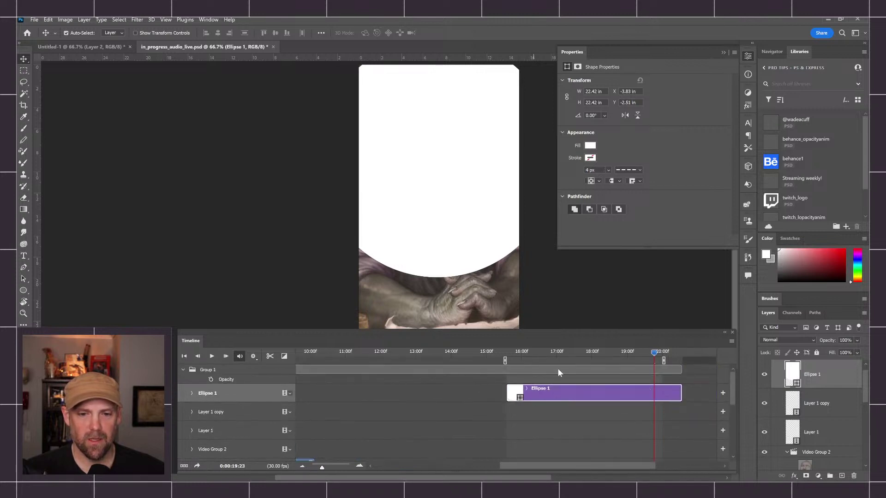
# Go to frame 0:00:15:17 and move the circle down to cover the canvas's lower part, at about Y 16.86 in.
pyautogui.moveTo(552, 352); pyautogui.dragTo(507, 354)
pyautogui.moveTo(452, 157); pyautogui.dragTo(451, 244)
pyautogui.moveTo(474, 290); pyautogui.dragTo(495, 168)
pyautogui.moveTo(463, 96); pyautogui.dragTo(475, 255)
pyautogui.moveTo(489, 167); pyautogui.dragTo(469, 211)
pyautogui.moveTo(490, 151); pyautogui.dragTo(475, 166)
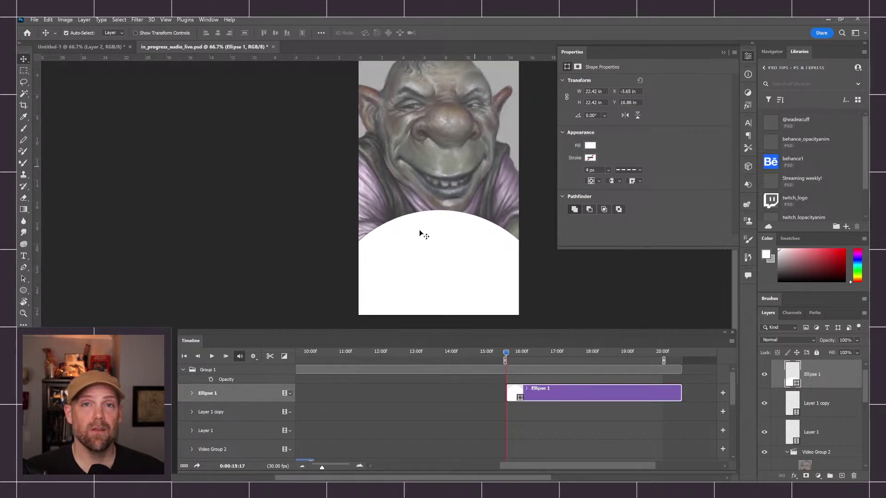
# Change the circle's fill to the recently used dark gray.
pyautogui.click(593, 146)
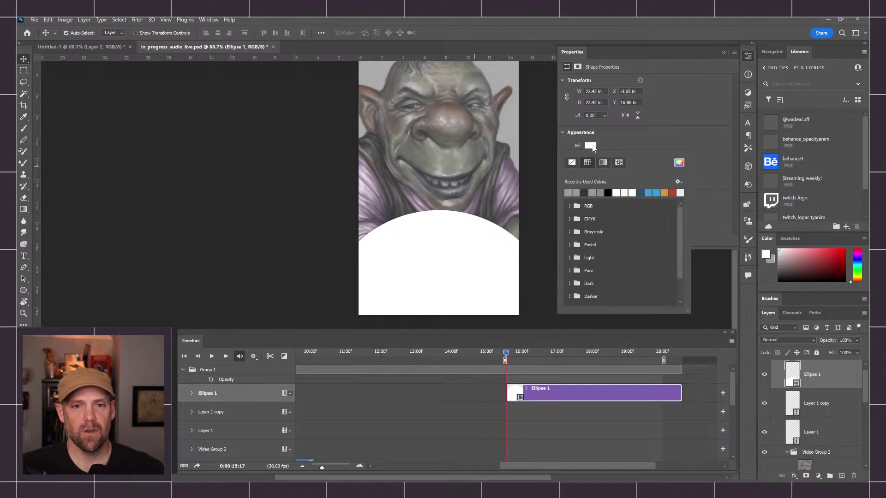
pyautogui.click(584, 192)
pyautogui.click(635, 130)
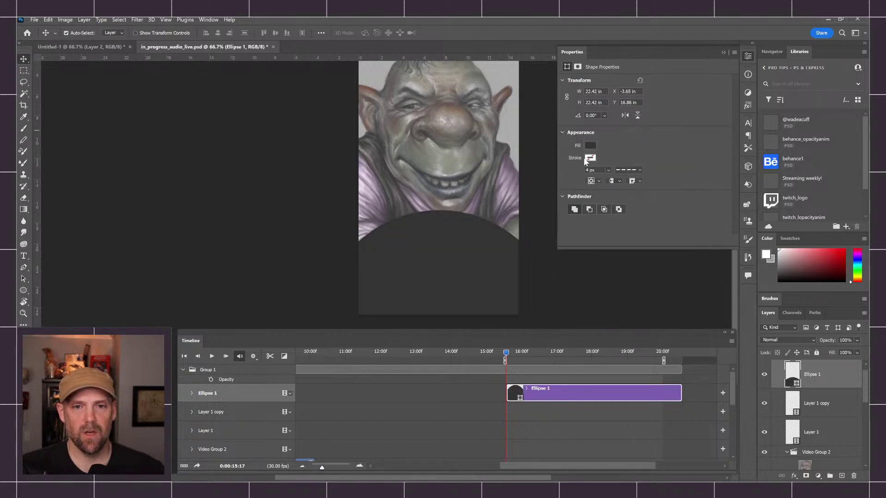
# Give the circle a solid 20 px stroke in light gray.
pyautogui.click(589, 158)
pyautogui.click(625, 149)
pyautogui.click(629, 170)
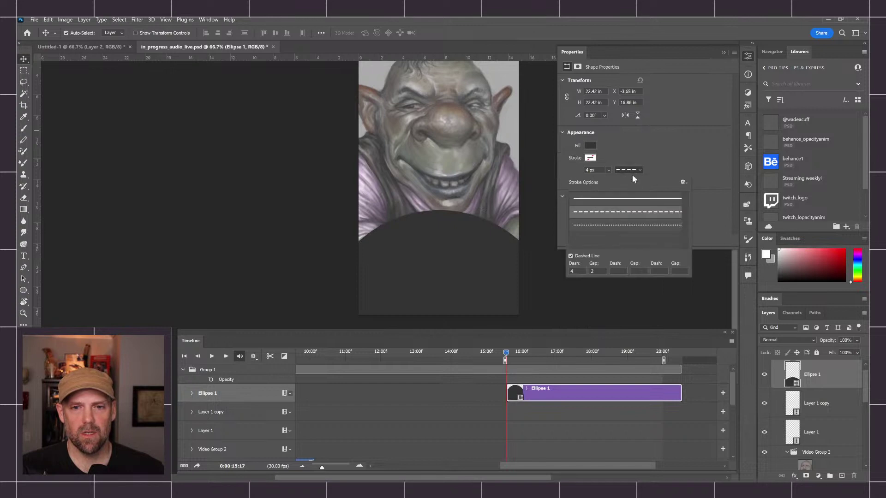
pyautogui.click(629, 171)
pyautogui.moveTo(596, 170); pyautogui.dragTo(547, 169)
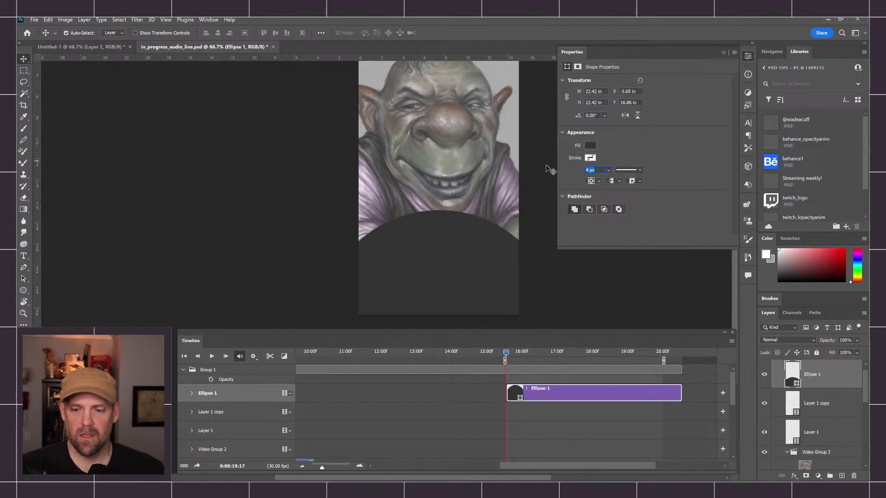
pyautogui.write('20')
pyautogui.press('Return')
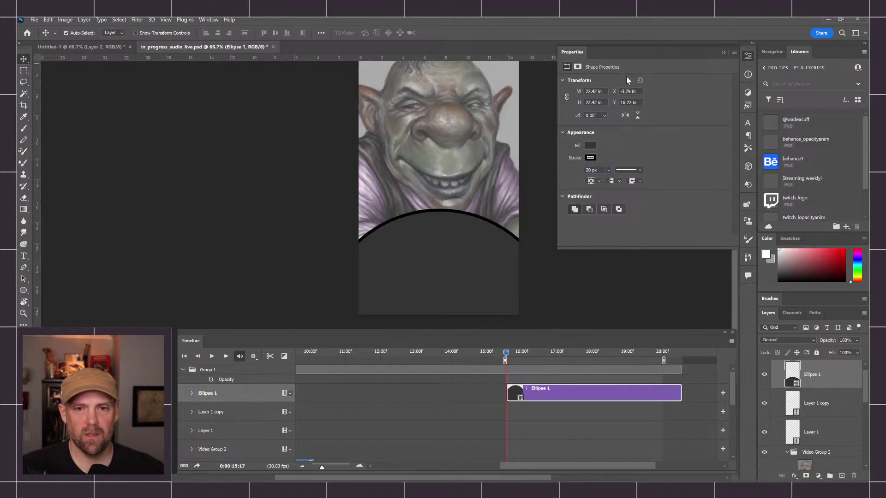
pyautogui.click(590, 158)
pyautogui.click(573, 202)
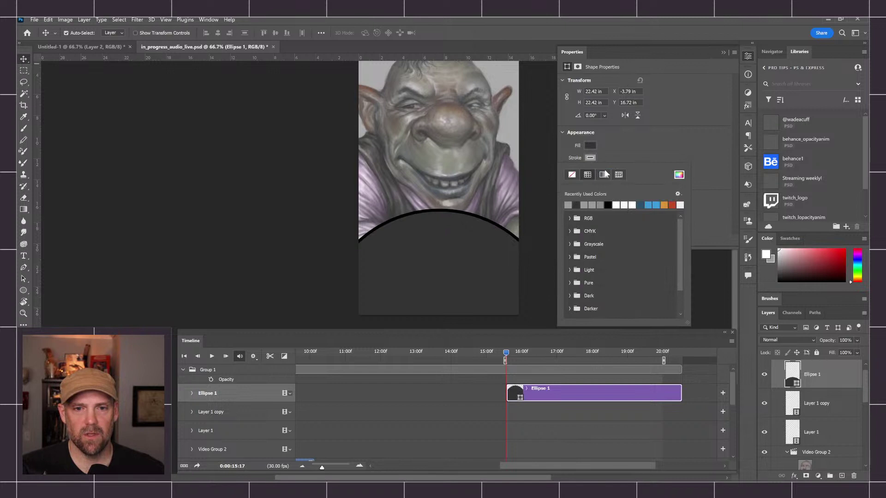
pyautogui.click(621, 149)
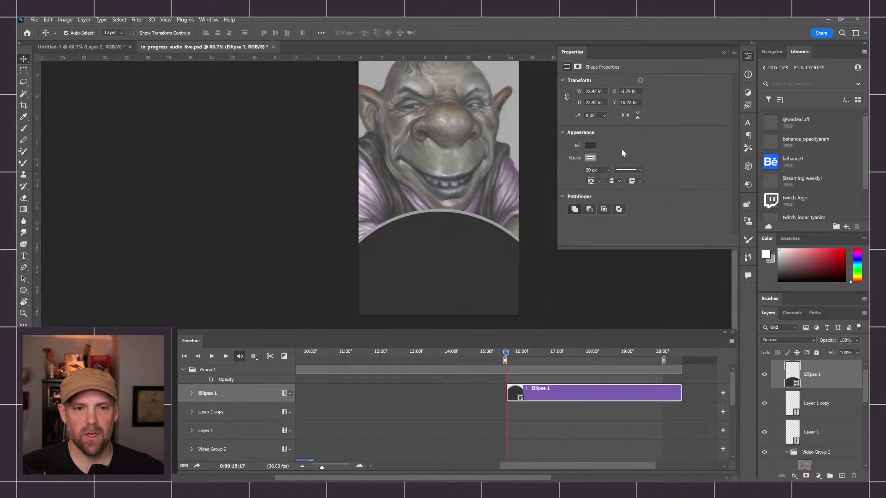
# Lower the Ellipse 1 layer's opacity to 80%.
pyautogui.click(828, 341)
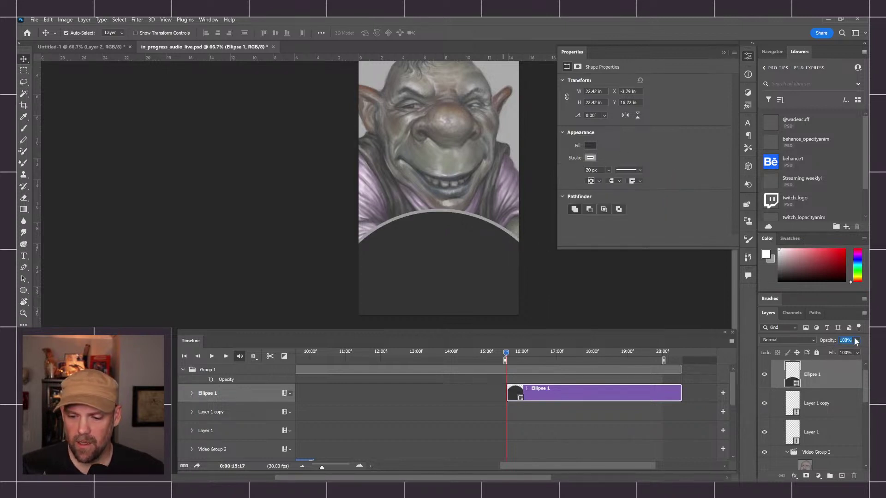
pyautogui.write('80')
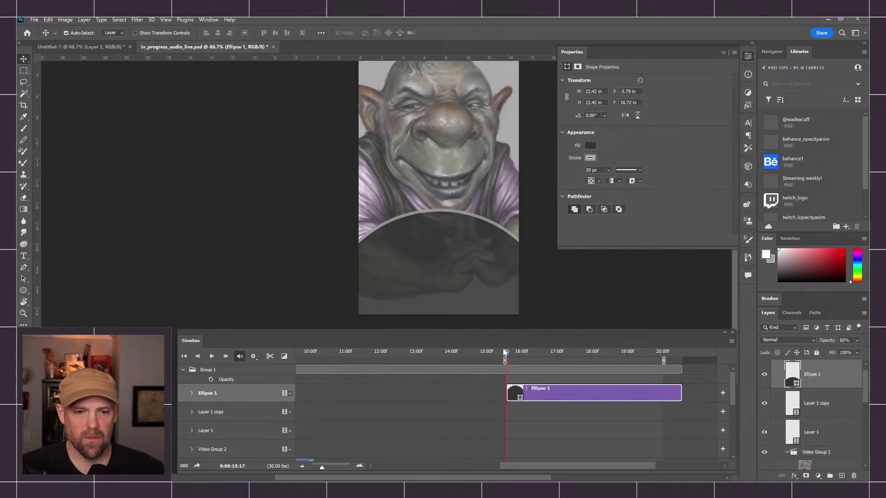
# Start Vector Mask Position keyframing on Ellipse 1 and place its first keyframe at 0:00:16:08.
pyautogui.moveTo(508, 350)
pyautogui.mouseDown()
pyautogui.moveTo(535, 354)
pyautogui.moveTo(507, 353)
pyautogui.mouseUp()
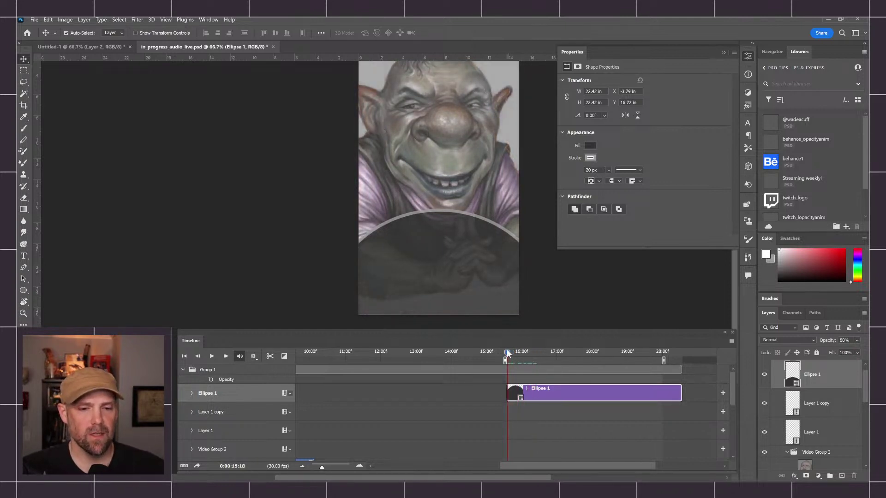
pyautogui.click(191, 393)
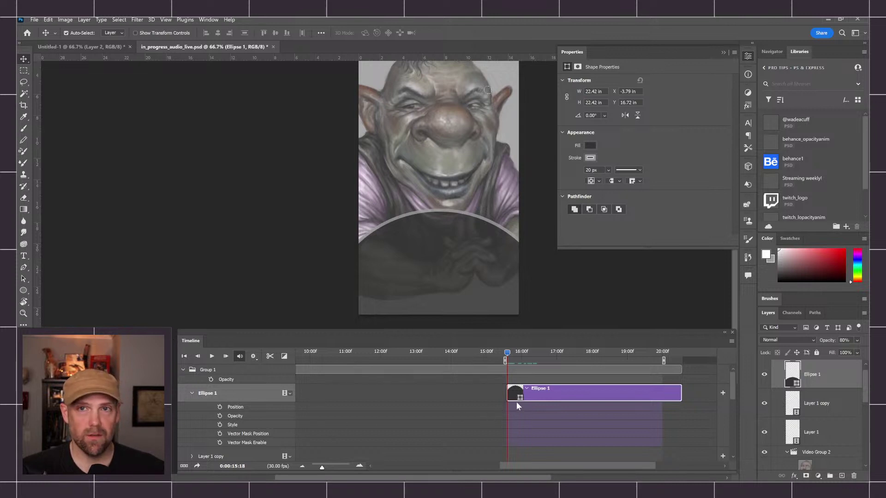
pyautogui.click(220, 433)
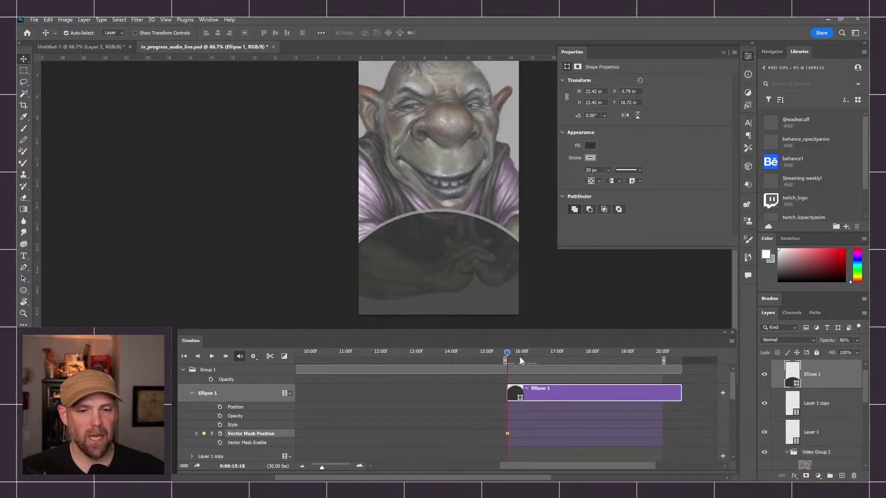
pyautogui.moveTo(508, 353); pyautogui.dragTo(531, 352)
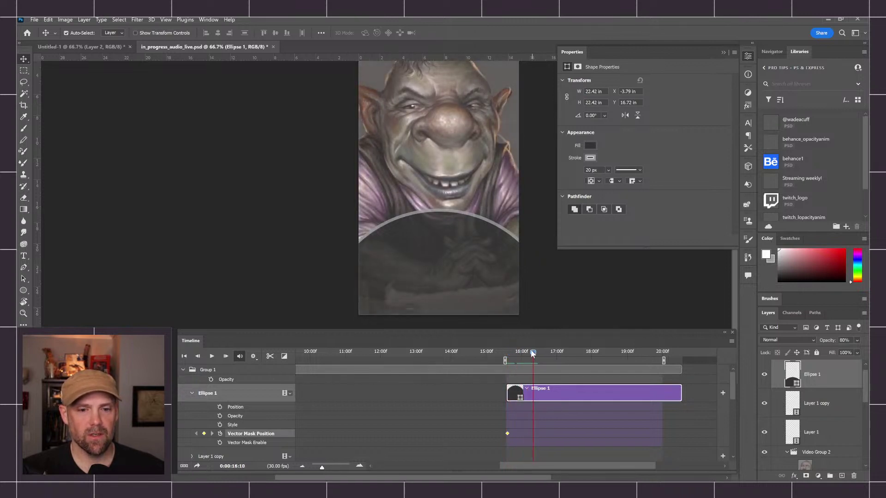
pyautogui.moveTo(507, 434); pyautogui.dragTo(528, 432)
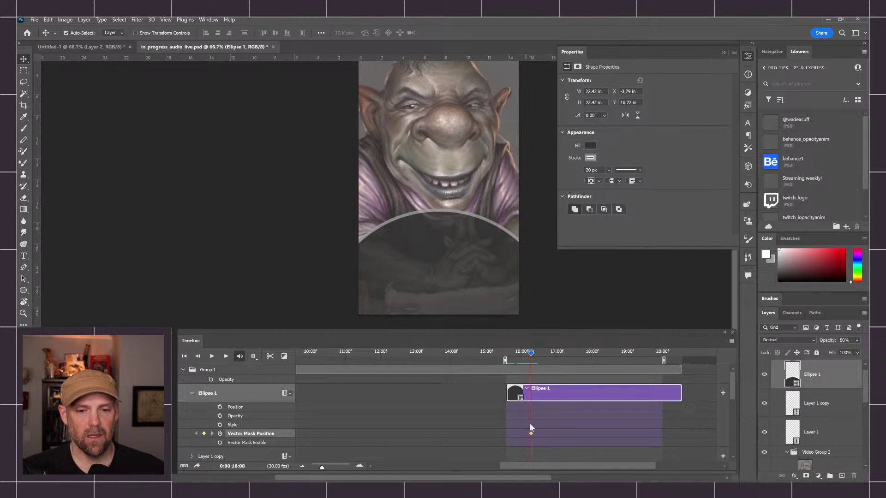
# Add a second Vector Mask Position keyframe at 0:00:16:22 and shift it a few frames earlier.
pyautogui.moveTo(536, 356)
pyautogui.mouseDown()
pyautogui.moveTo(554, 354)
pyautogui.moveTo(547, 355)
pyautogui.mouseUp()
pyautogui.click(204, 433)
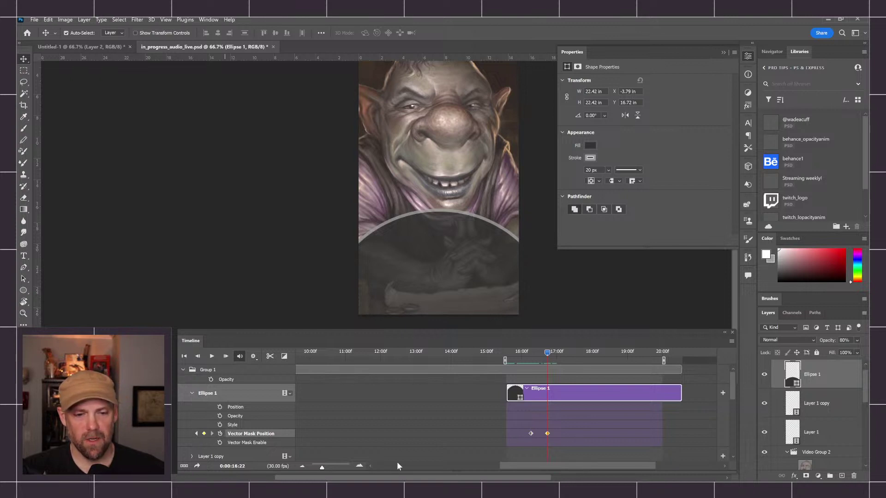
pyautogui.moveTo(323, 469); pyautogui.dragTo(329, 468)
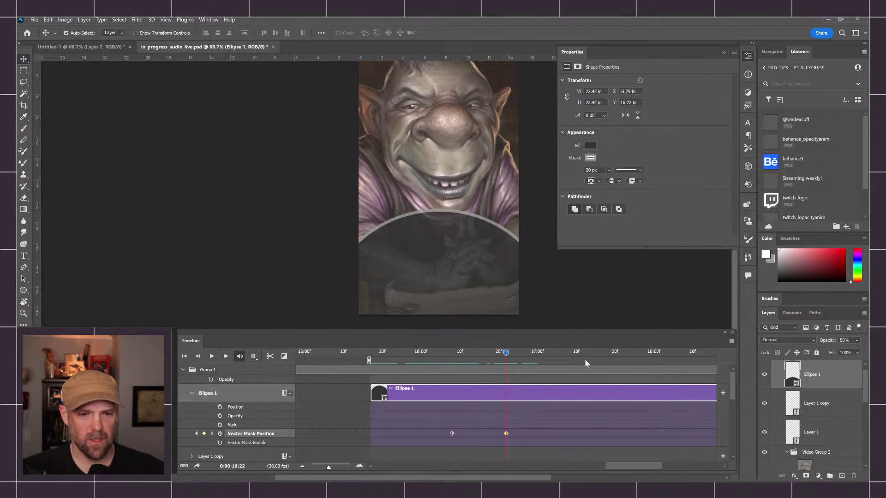
pyautogui.moveTo(506, 433); pyautogui.dragTo(494, 433)
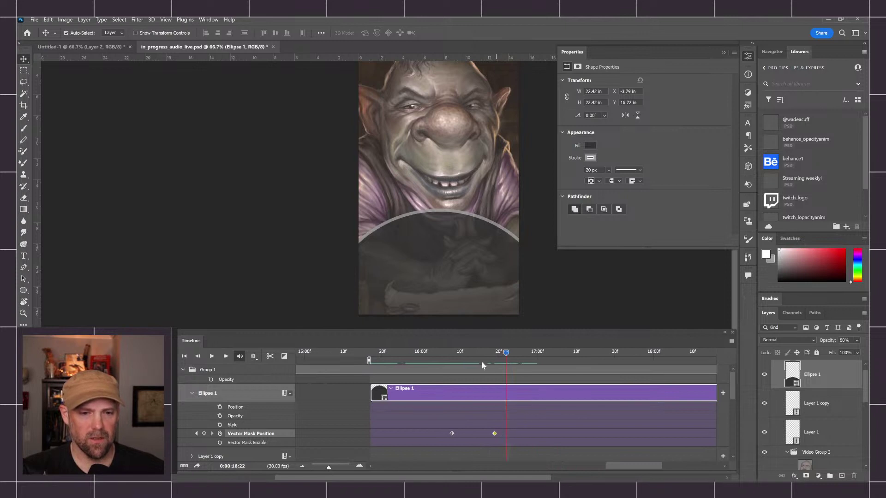
# At the 0:00:16:08 keyframe, move the circle straight down off the canvas to Y 26.82 in and play the motion.
pyautogui.moveTo(484, 353); pyautogui.dragTo(452, 357)
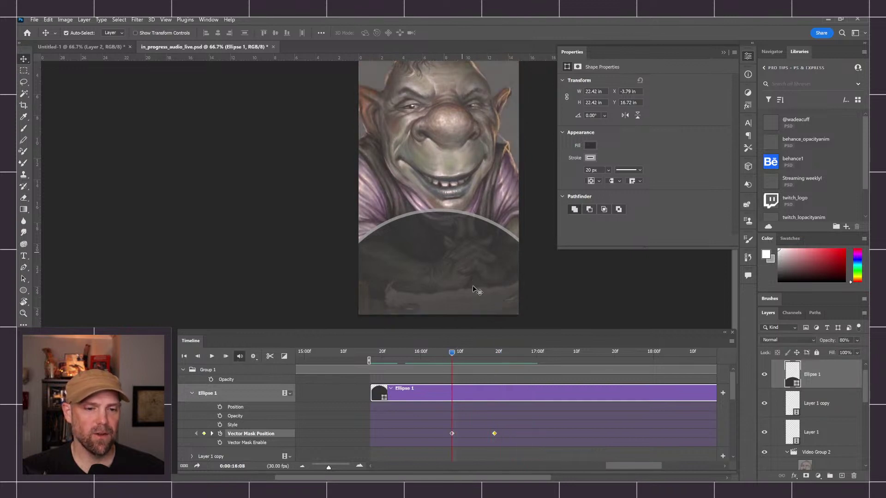
pyautogui.moveTo(470, 251); pyautogui.dragTo(441, 353)
pyautogui.press('space')
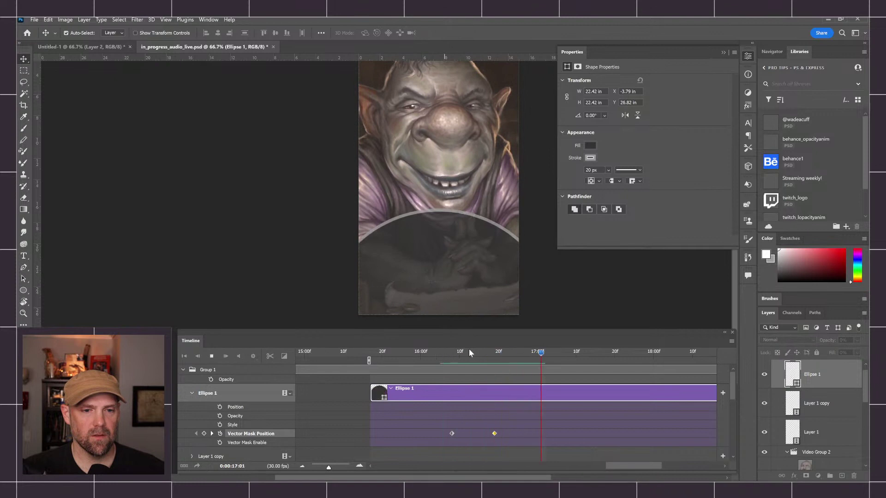
pyautogui.press('space')
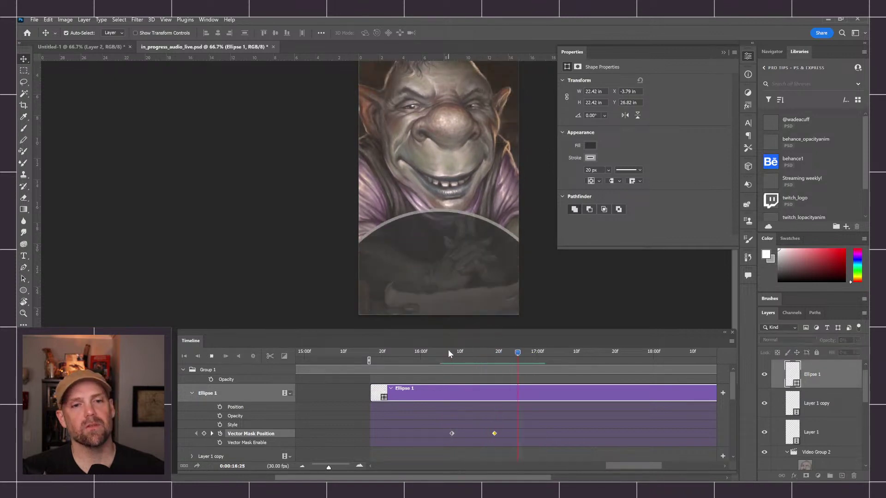
# Shift the second Vector Mask Position keyframe to 16:21 and replay the circle's rise.
pyautogui.press('space')
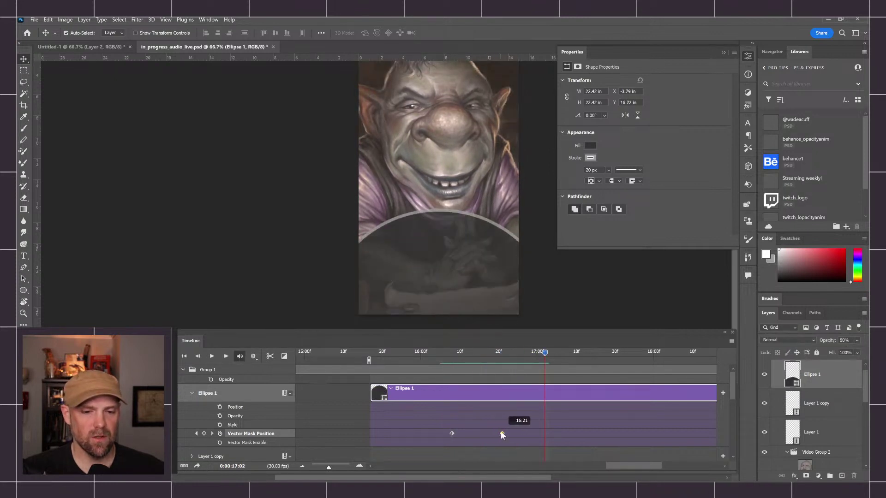
pyautogui.moveTo(494, 359); pyautogui.dragTo(448, 351)
pyautogui.press('space')
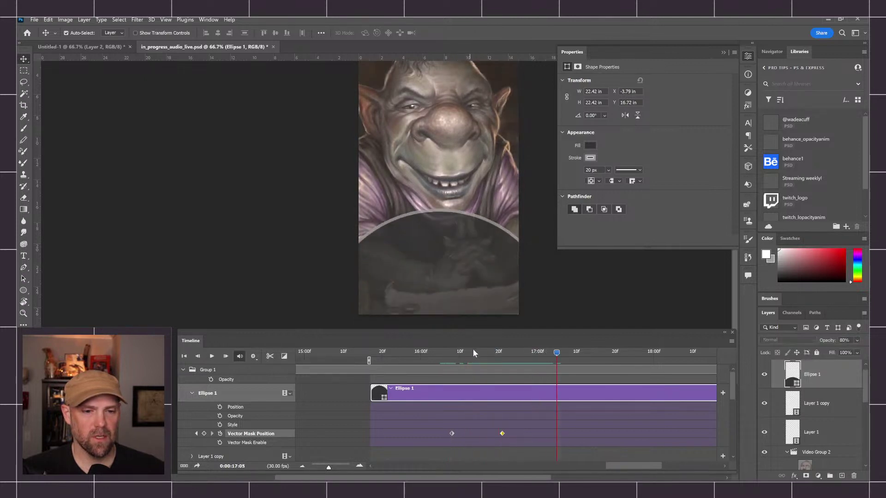
pyautogui.click(459, 352)
pyautogui.press('space')
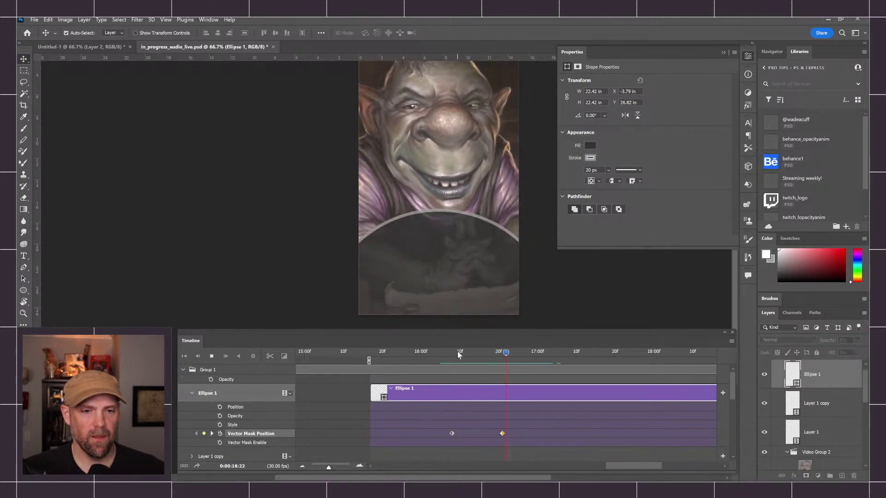
# Enable onion skins and inspect the circle's frame spacing up close around 0:00:16:17.
pyautogui.click(731, 341)
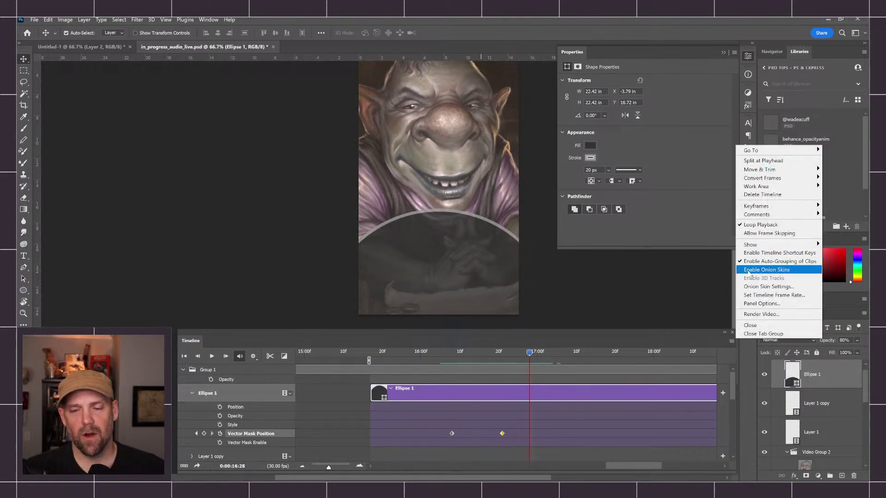
pyautogui.click(768, 272)
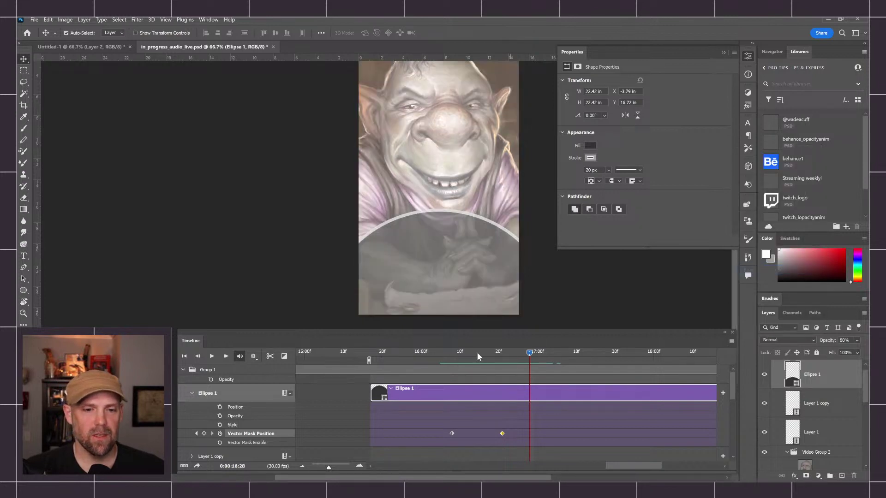
pyautogui.click(502, 352)
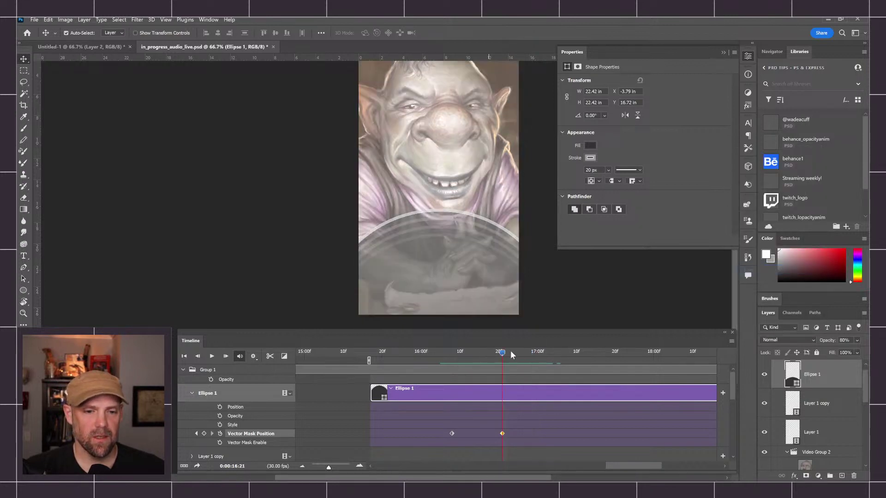
pyautogui.click(481, 352)
pyautogui.moveTo(485, 355); pyautogui.dragTo(486, 355)
pyautogui.press('z')
pyautogui.click(470, 265)
pyautogui.moveTo(465, 271); pyautogui.dragTo(461, 233)
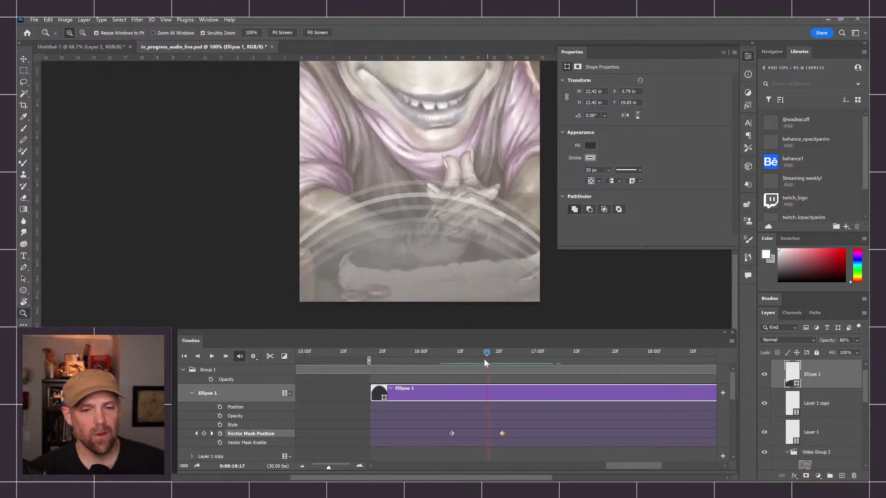
# Add a Vector Mask Position keyframe at 0:00:16:20 and move the final keyframe a few frames later to slow the ending.
pyautogui.moveTo(488, 353); pyautogui.dragTo(499, 352)
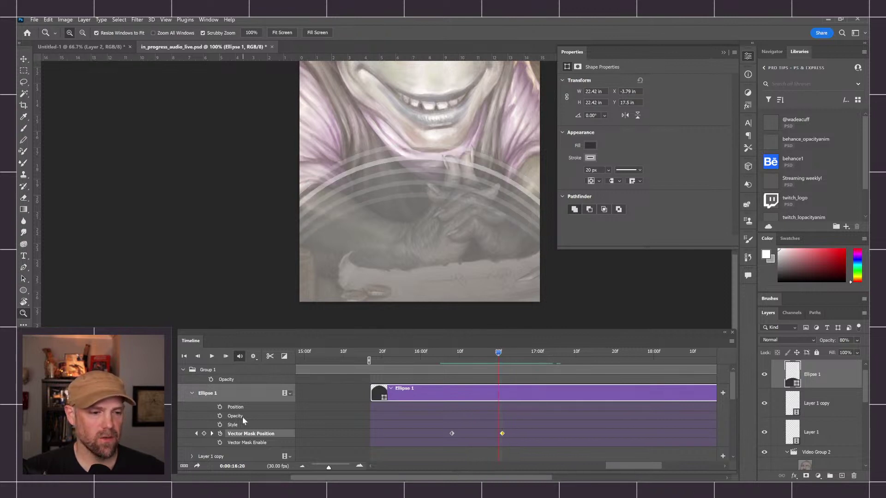
pyautogui.moveTo(498, 353); pyautogui.dragTo(498, 353)
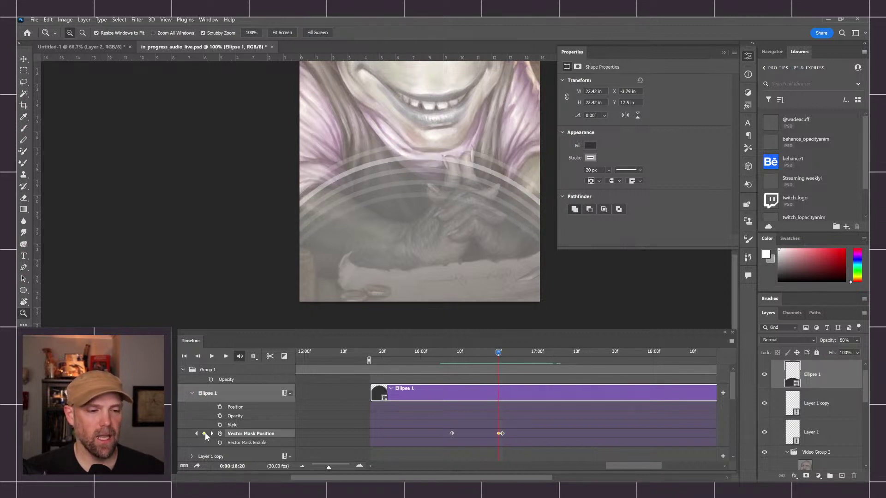
pyautogui.moveTo(501, 433); pyautogui.dragTo(506, 434)
pyautogui.moveTo(510, 435); pyautogui.dragTo(511, 436)
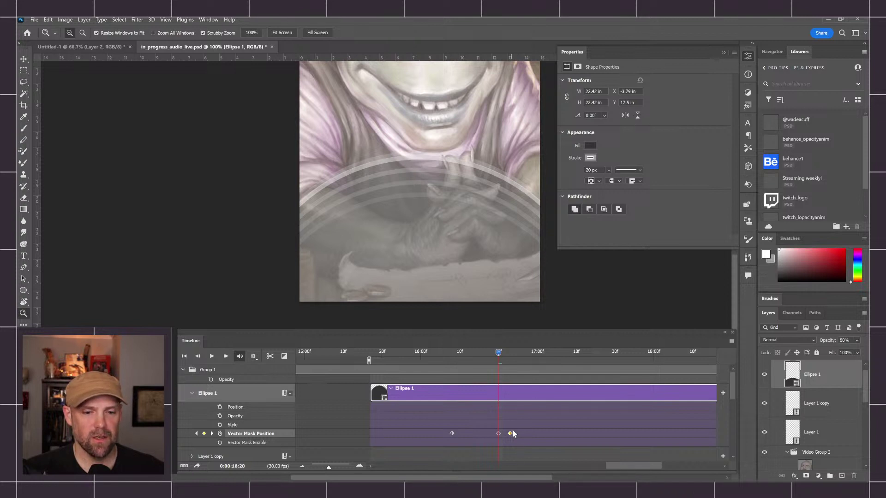
# Add another Vector Mask Position keyframe at 0:00:16:22 and push the final keyframe further along the timeline.
pyautogui.moveTo(498, 353)
pyautogui.mouseDown()
pyautogui.moveTo(489, 352)
pyautogui.moveTo(505, 357)
pyautogui.mouseUp()
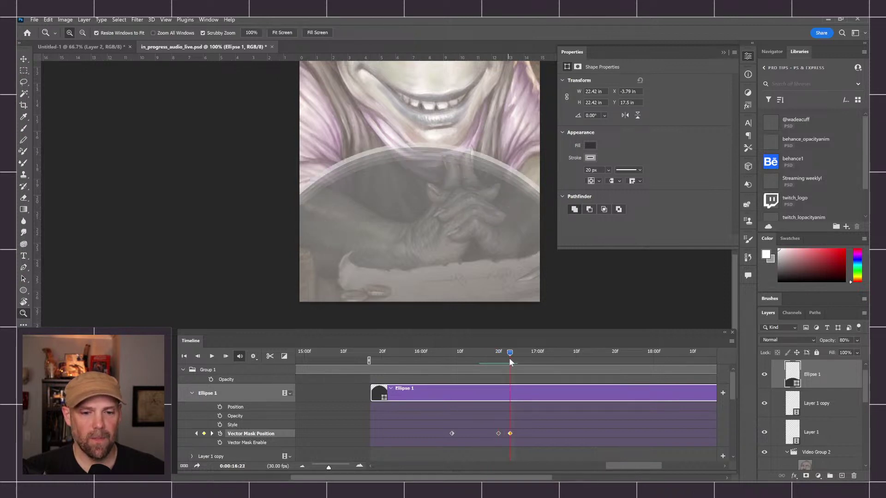
pyautogui.click(204, 432)
pyautogui.moveTo(511, 433); pyautogui.dragTo(518, 436)
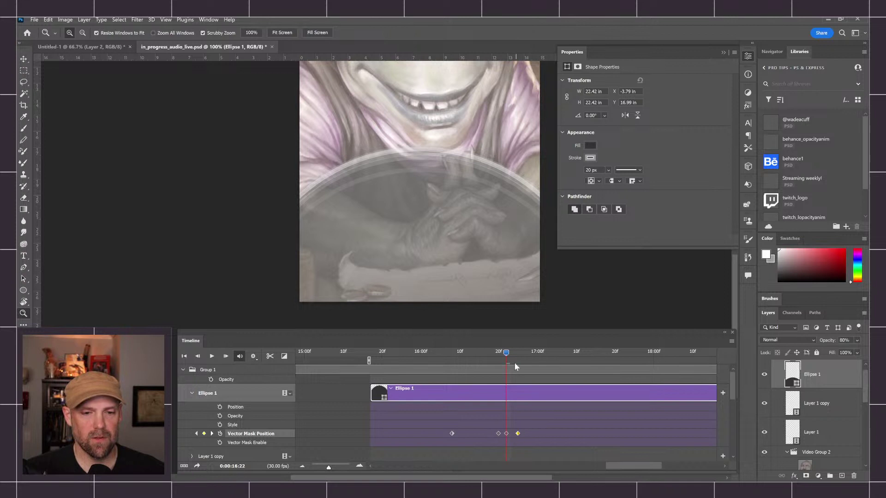
# Add a Vector Mask Position keyframe at 0:00:16:24 and set the final keyframe at 0:00:16:26.
pyautogui.moveTo(509, 353); pyautogui.dragTo(512, 353)
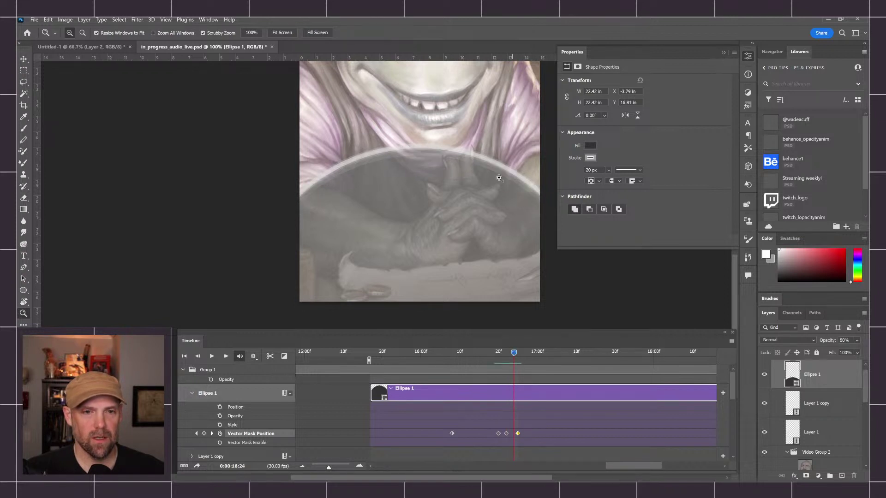
pyautogui.click(205, 433)
pyautogui.moveTo(518, 433); pyautogui.dragTo(521, 433)
pyautogui.moveTo(517, 354)
pyautogui.mouseDown()
pyautogui.moveTo(489, 351)
pyautogui.moveTo(526, 360)
pyautogui.moveTo(499, 359)
pyautogui.moveTo(514, 358)
pyautogui.mouseUp()
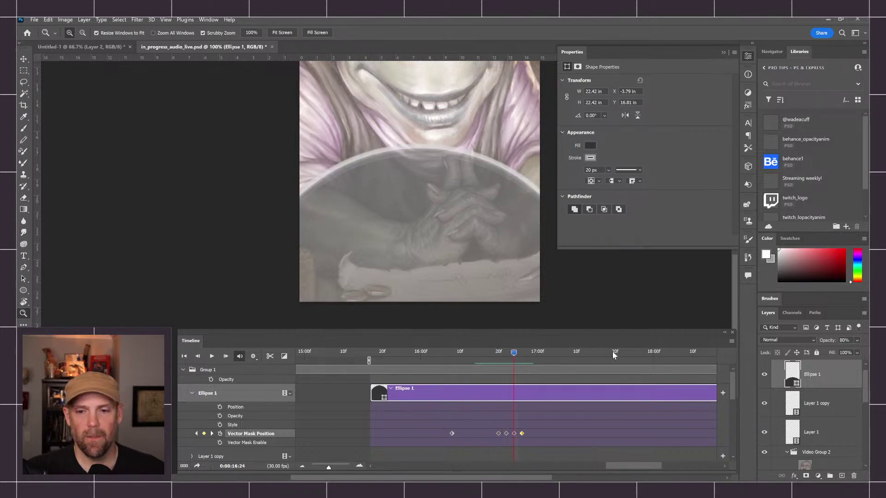
# Turn off onion skins and play the circle's motion from 0:00:16:08.
pyautogui.click(731, 341)
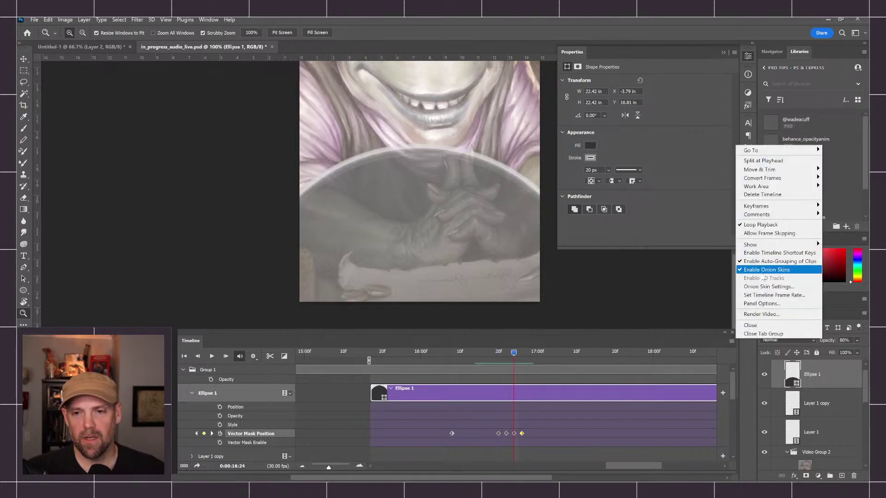
pyautogui.click(762, 270)
pyautogui.moveTo(505, 350); pyautogui.dragTo(452, 363)
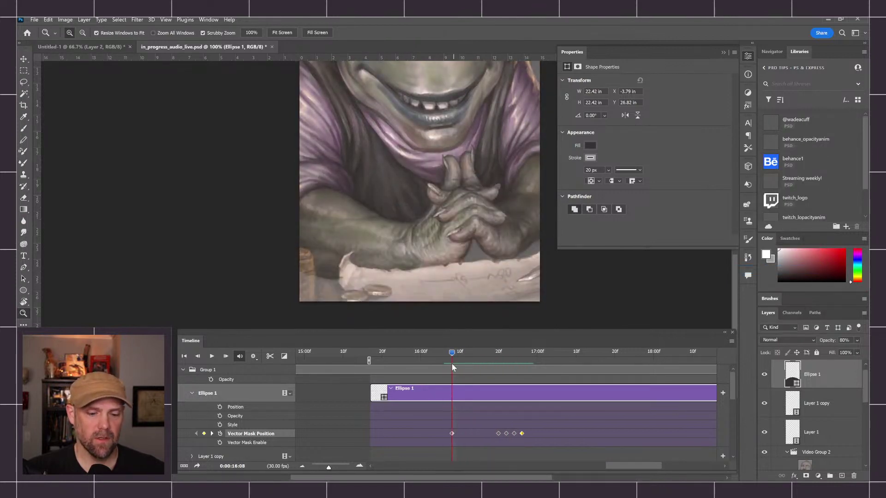
pyautogui.press('space')
pyautogui.press('space')
# Replay and scrub the circle's rise with more of the canvas in view, examining how it eases into its final position.
pyautogui.keyDown('alt'); pyautogui.click(500, 252); pyautogui.keyUp('alt')
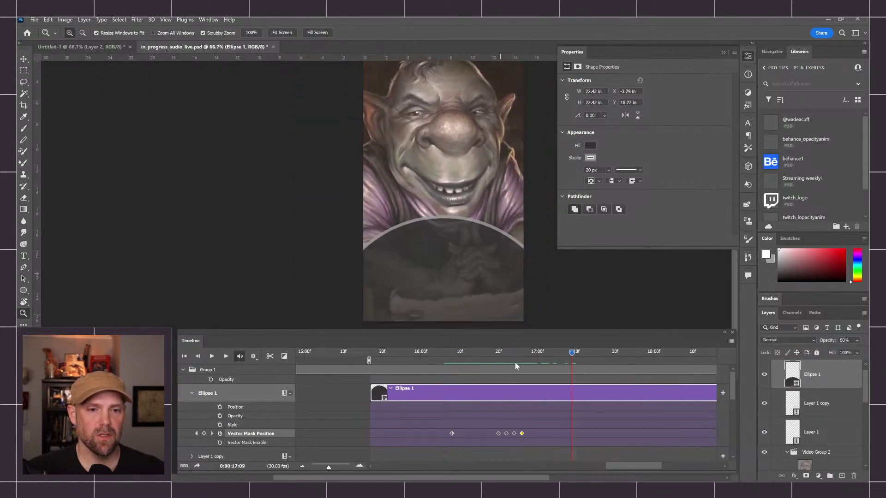
pyautogui.press('space')
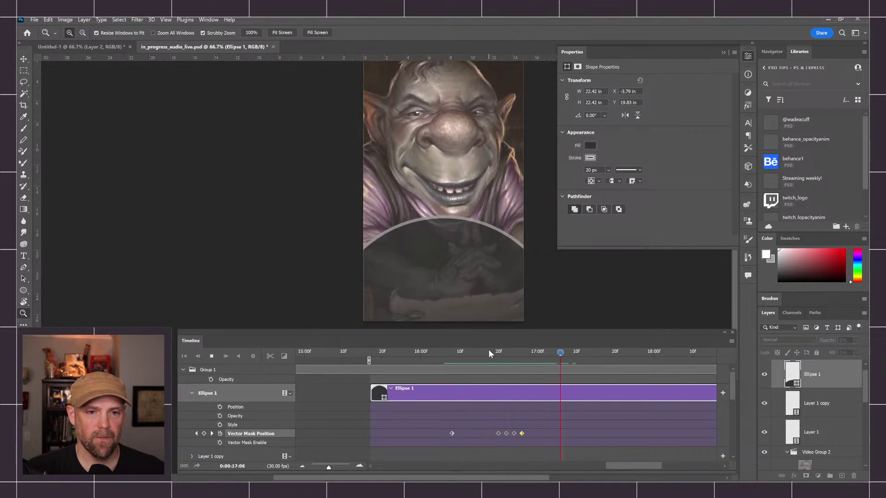
pyautogui.moveTo(463, 352); pyautogui.dragTo(452, 348)
pyautogui.press('space')
pyautogui.press('space')
pyautogui.press('space')
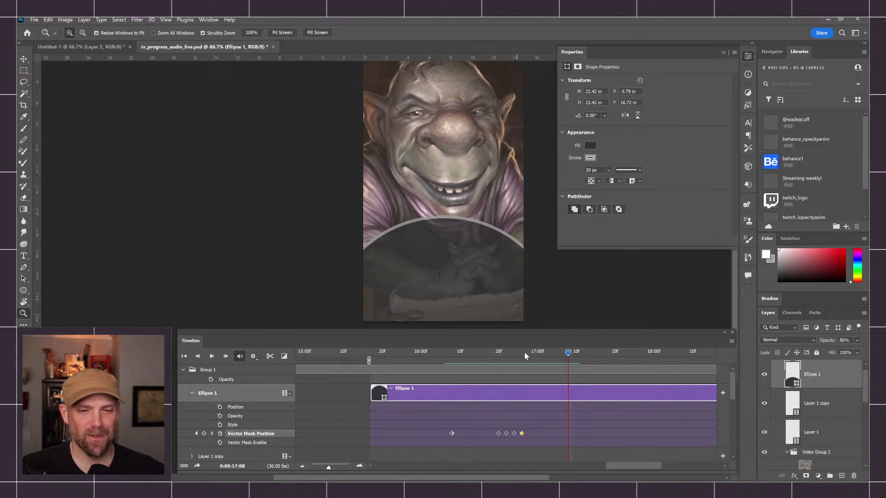
pyautogui.click(480, 350)
pyautogui.press('space')
pyautogui.press('space')
pyautogui.moveTo(482, 351); pyautogui.dragTo(475, 355)
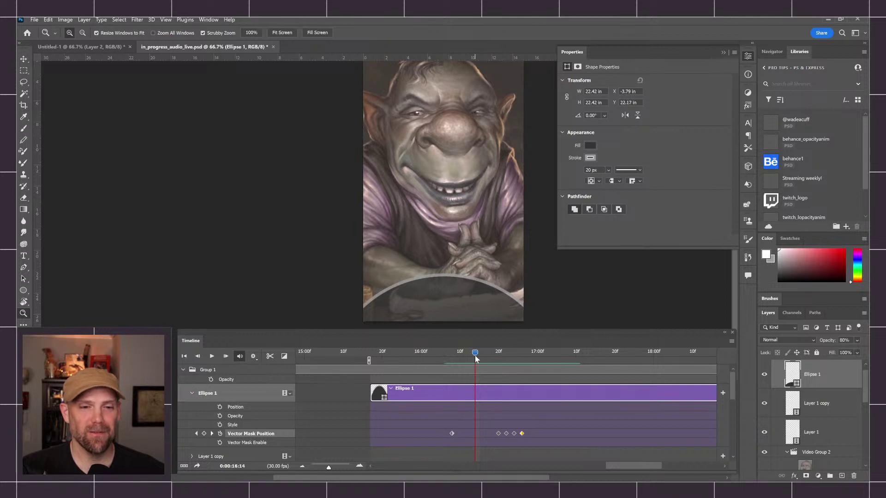
pyautogui.press('space')
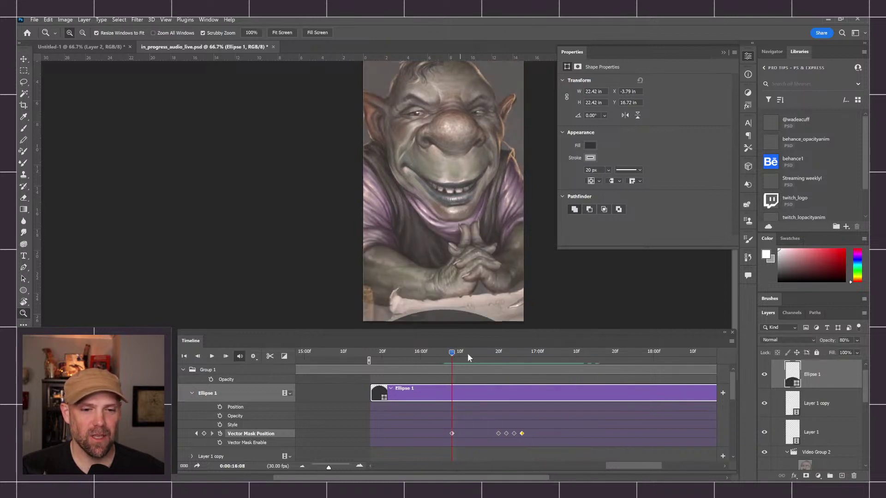
pyautogui.click(520, 351)
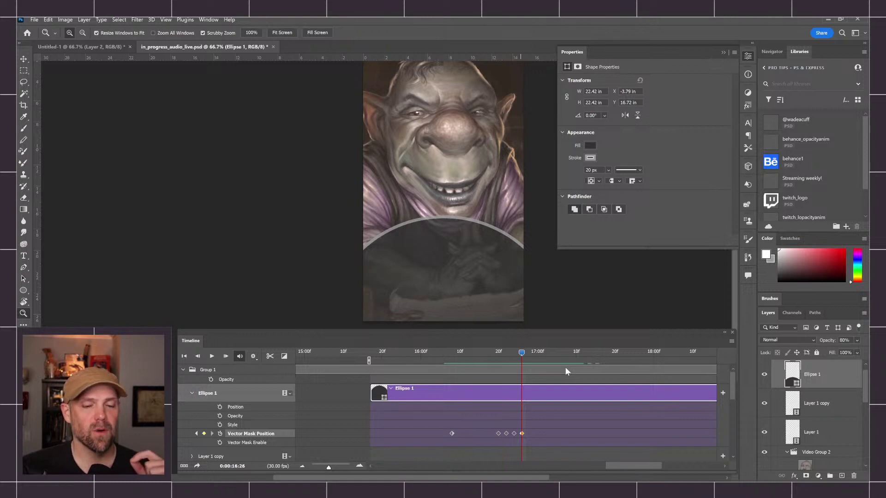
# Place the Streaming weekly! library graphic on the circle and align the start of its clip with the Ellipse 1 clip.
pyautogui.moveTo(520, 351)
pyautogui.mouseDown()
pyautogui.moveTo(493, 353)
pyautogui.moveTo(514, 353)
pyautogui.mouseUp()
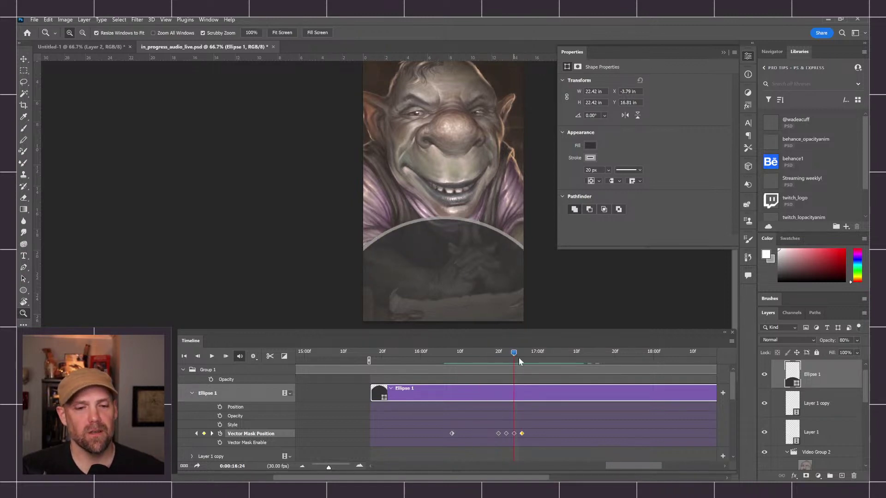
pyautogui.moveTo(514, 353)
pyautogui.mouseDown()
pyautogui.moveTo(482, 350)
pyautogui.moveTo(522, 350)
pyautogui.mouseUp()
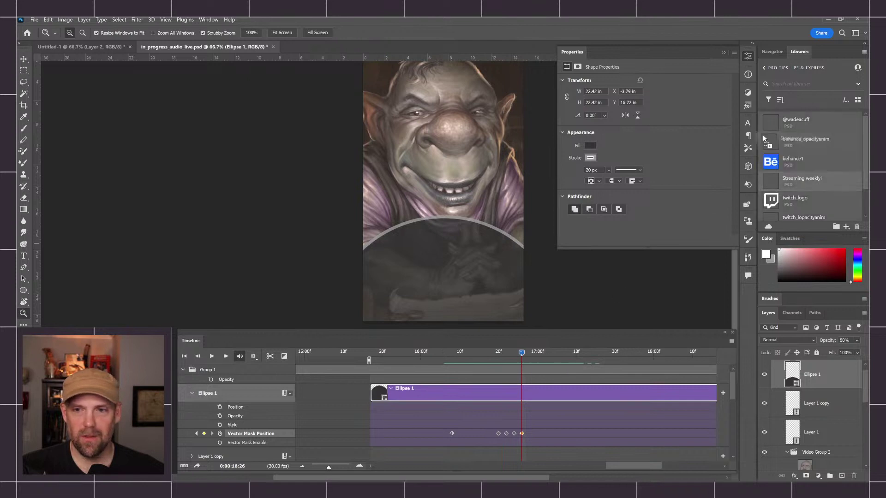
pyautogui.moveTo(773, 182); pyautogui.dragTo(413, 255)
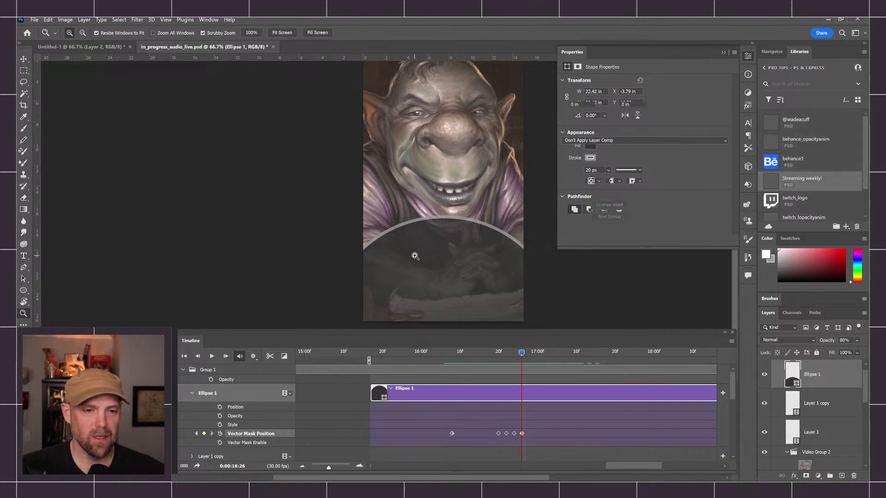
pyautogui.moveTo(443, 396); pyautogui.dragTo(385, 395)
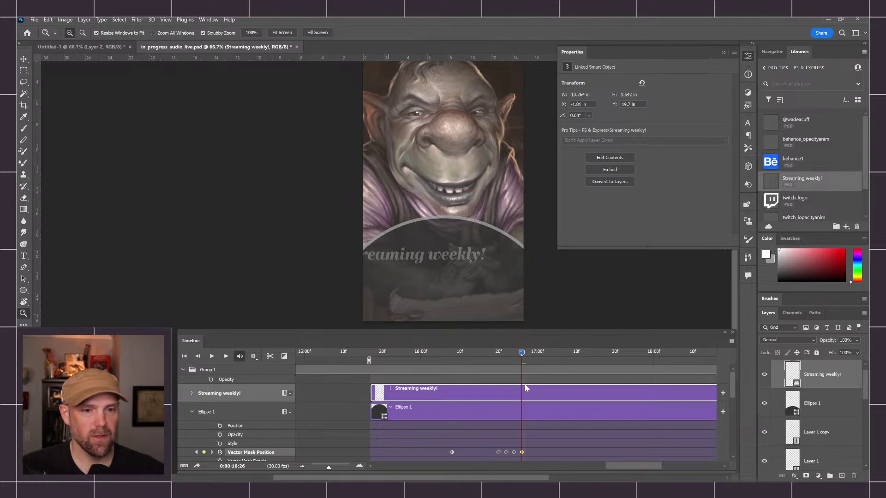
pyautogui.click(564, 398)
# Center the Streaming weekly! title horizontally, with alignment set relative to the canvas.
pyautogui.press('v')
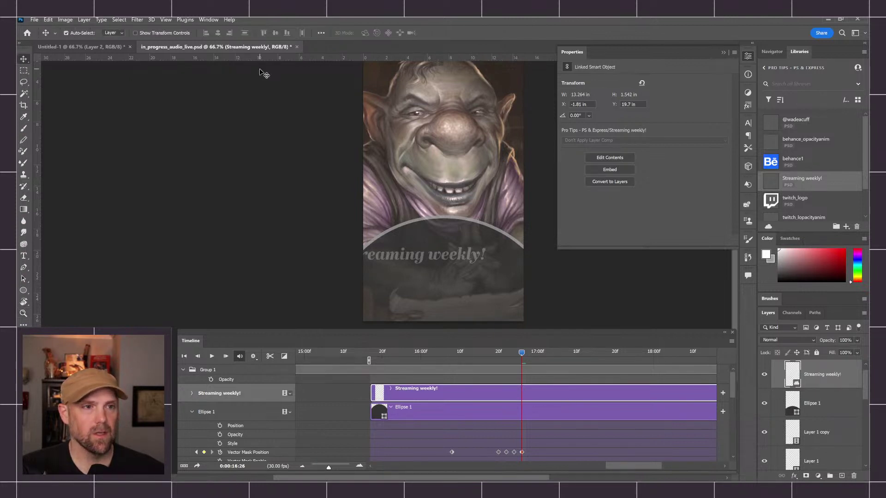
pyautogui.click(320, 33)
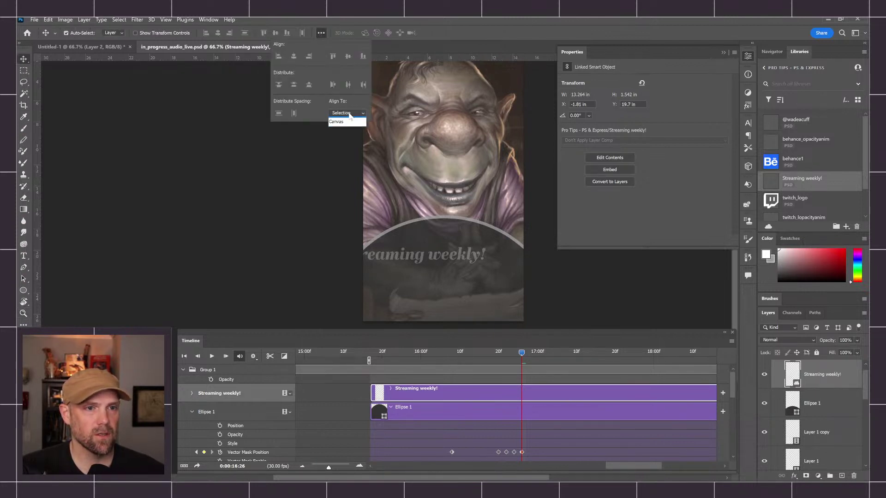
pyautogui.click(349, 120)
pyautogui.click(293, 56)
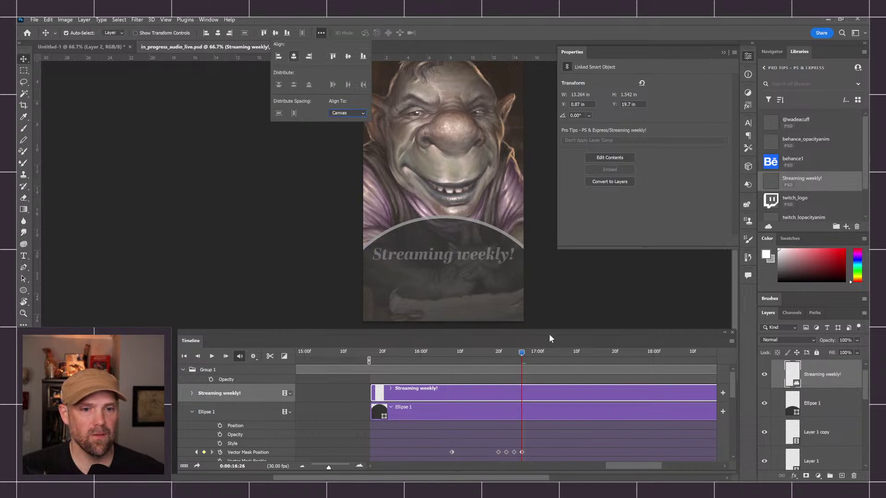
# Open the contents of the Streaming weekly! smart object and examine the text layer's opacity keyframes up to 0:00:01:26.
pyautogui.moveTo(508, 355); pyautogui.dragTo(525, 354)
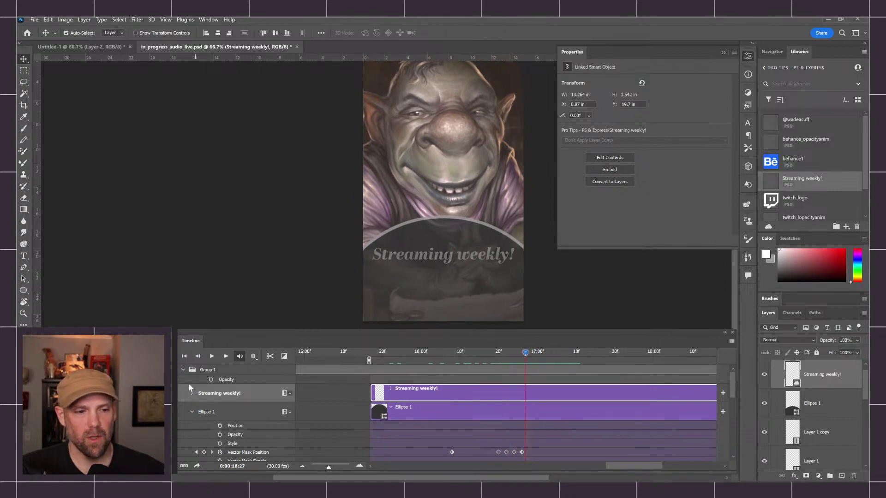
pyautogui.click(191, 393)
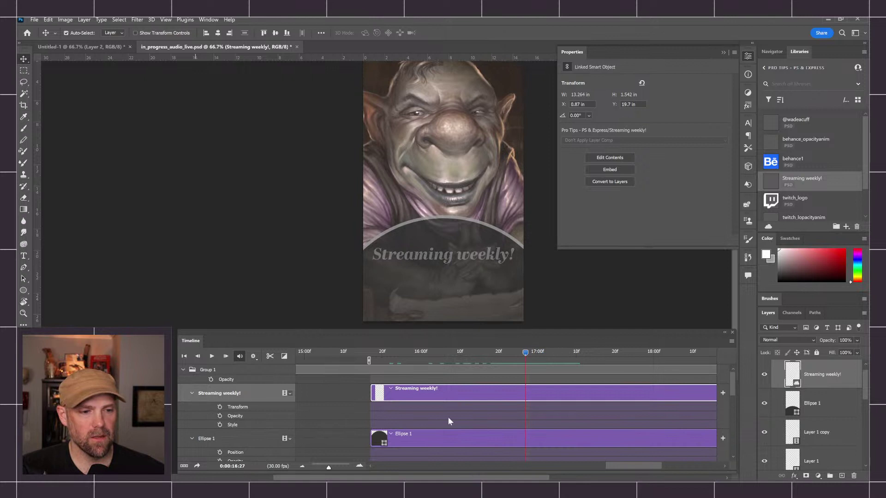
pyautogui.doubleClick(794, 376)
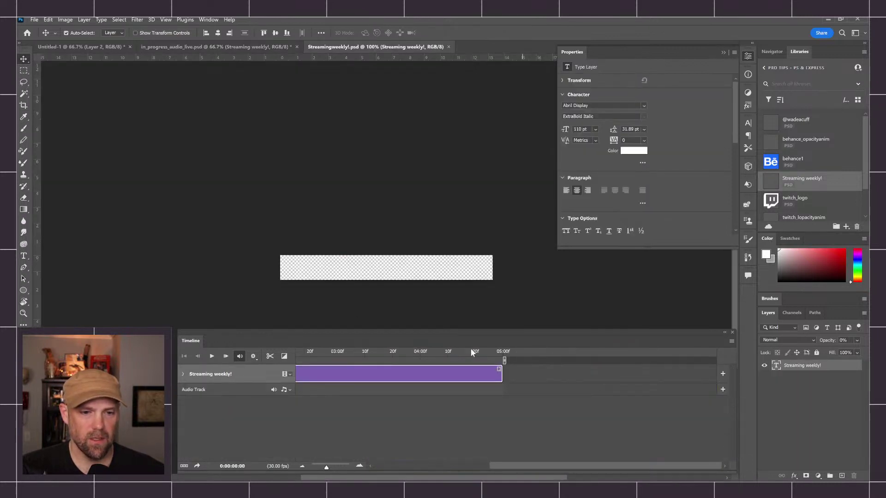
pyautogui.moveTo(326, 469); pyautogui.dragTo(324, 467)
pyautogui.click(183, 373)
pyautogui.moveTo(361, 352); pyautogui.dragTo(402, 353)
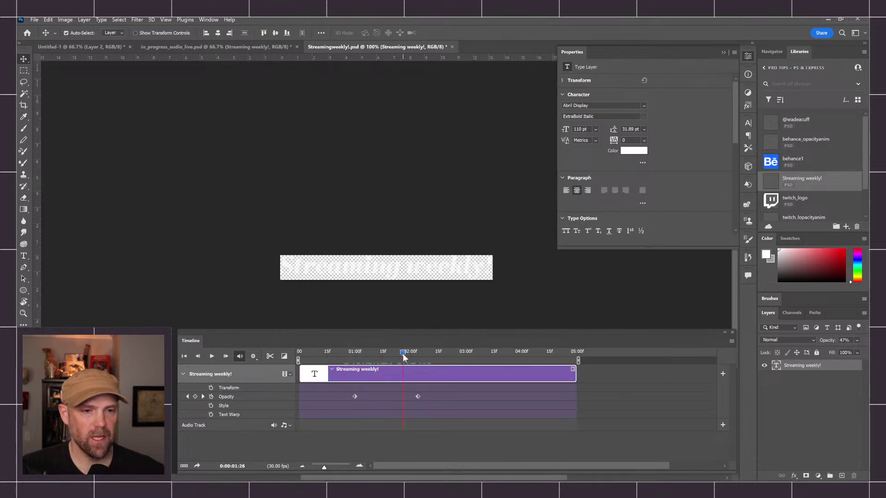
# Add a black-filled layer beneath the smart object's text, extend it over the whole clip and scrub the text's fade-in.
pyautogui.click(842, 476)
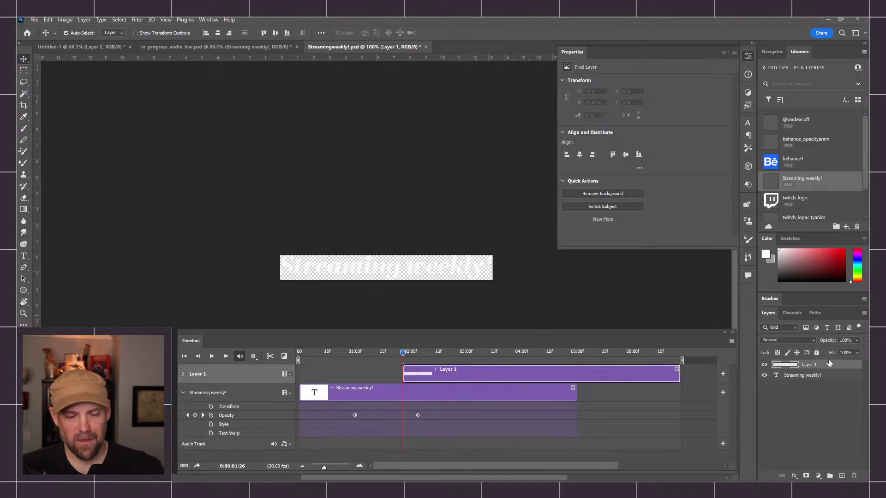
pyautogui.hotkey('shift', 'BackSpace')
pyautogui.click(689, 109)
pyautogui.moveTo(799, 365); pyautogui.dragTo(800, 380)
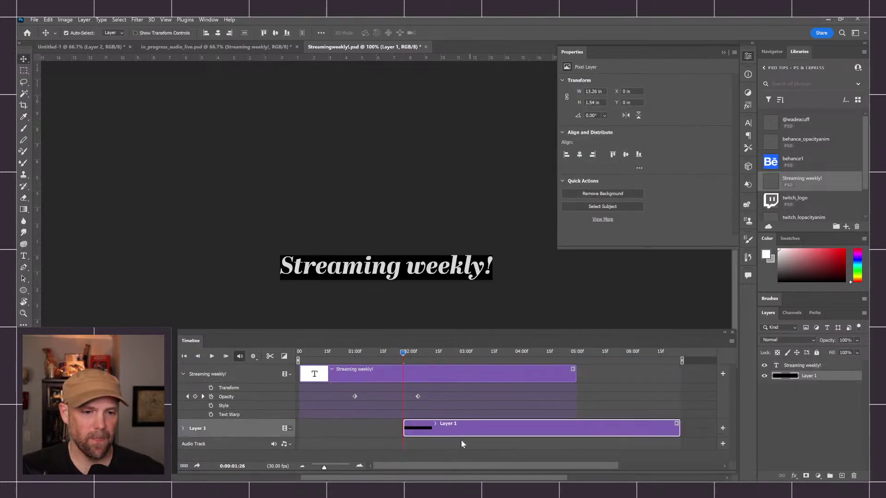
pyautogui.moveTo(405, 422); pyautogui.dragTo(358, 419)
pyautogui.click(358, 351)
pyautogui.moveTo(358, 351); pyautogui.dragTo(400, 360)
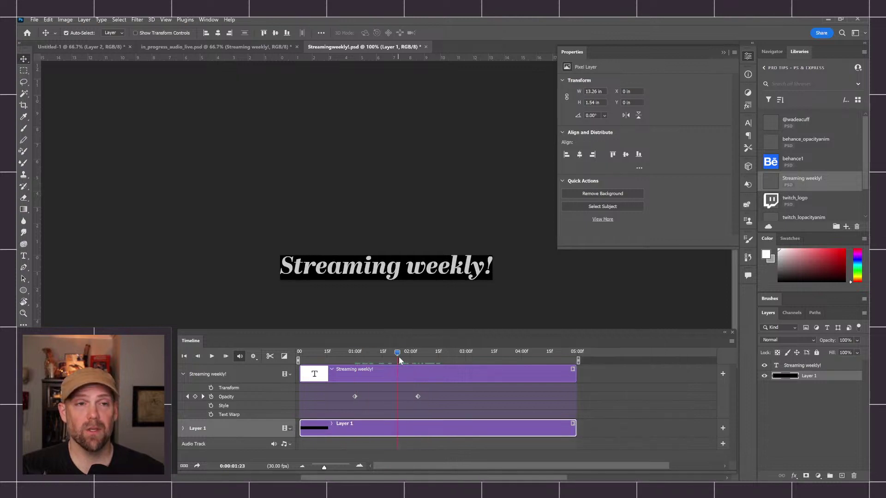
# Close Streamingweekly!.psd without saving and scrub the title's fade-in over the closing clip to 0:00:18:14.
pyautogui.click(426, 48)
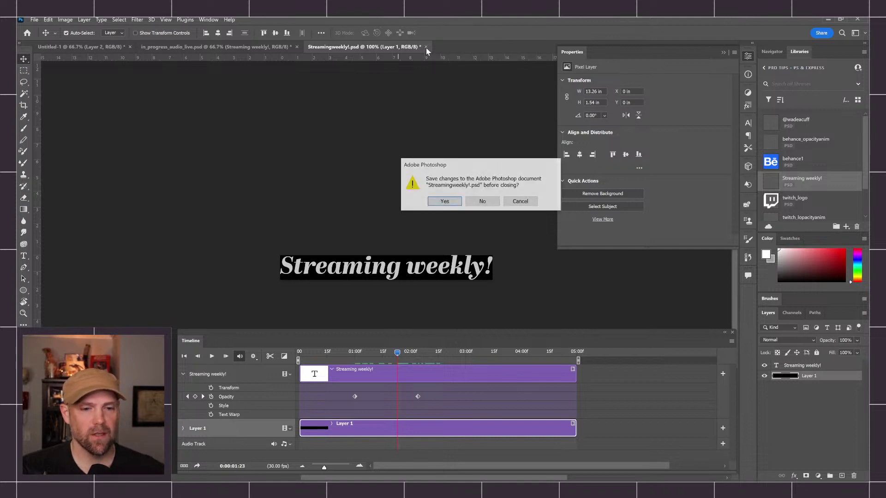
pyautogui.click(477, 201)
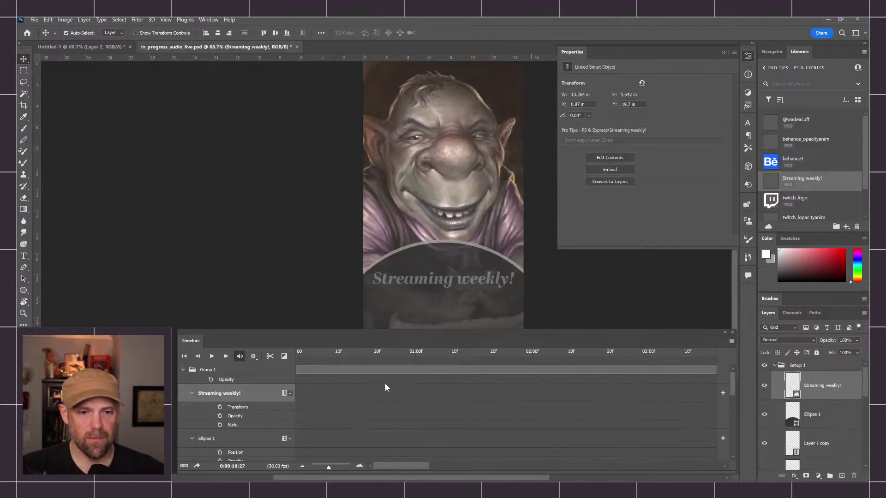
pyautogui.moveTo(329, 467); pyautogui.dragTo(323, 462)
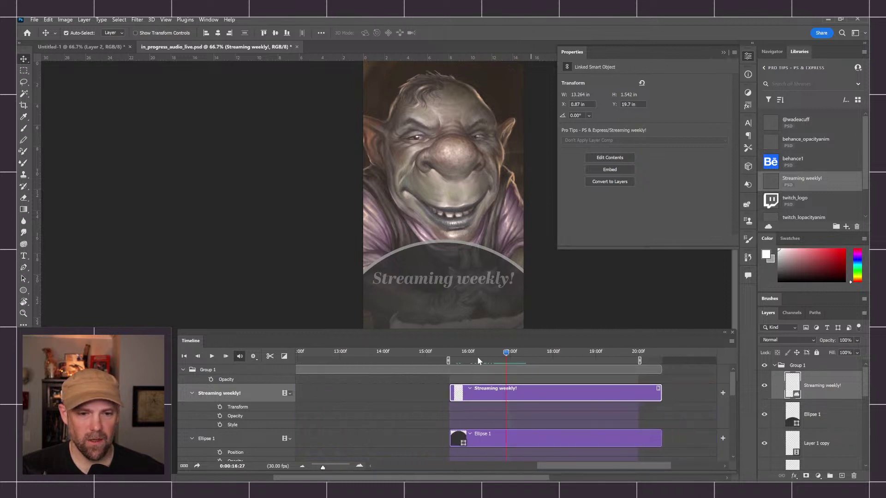
pyautogui.moveTo(453, 353); pyautogui.dragTo(572, 353)
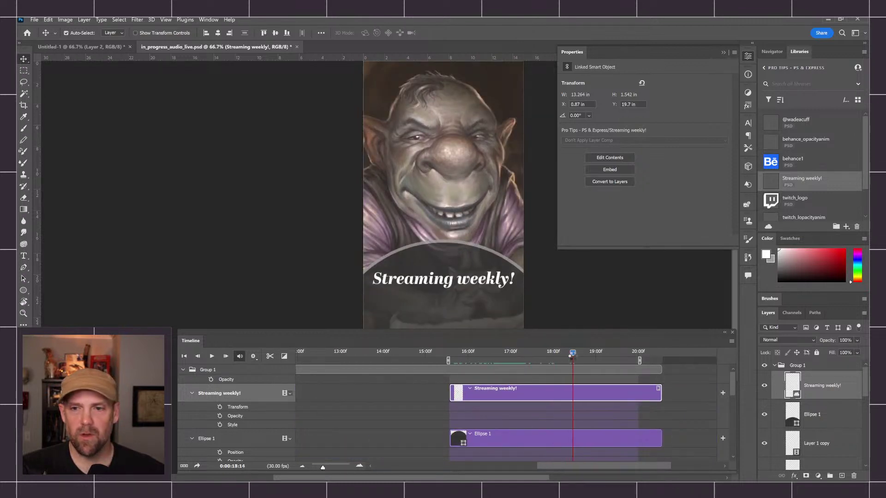
# Place the social handle graphic from the library below the title and start its clip together with the title clip.
pyautogui.click(791, 122)
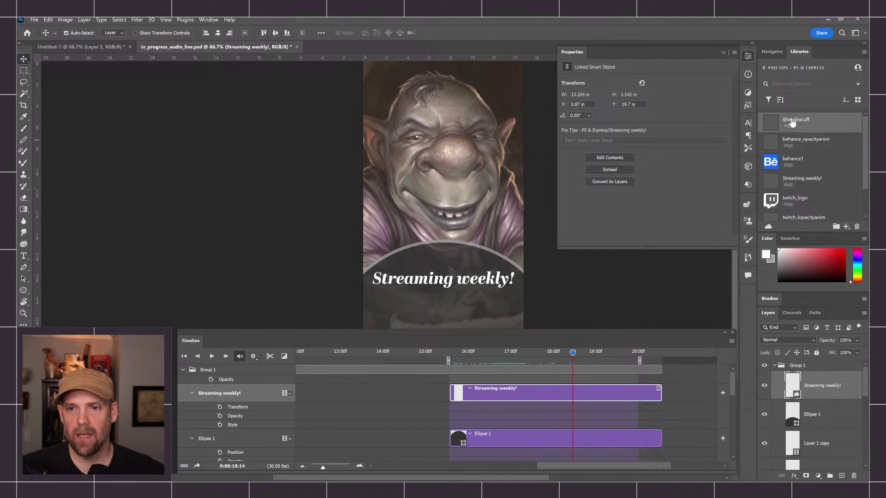
pyautogui.moveTo(796, 126); pyautogui.dragTo(407, 298)
pyautogui.moveTo(606, 396); pyautogui.dragTo(482, 396)
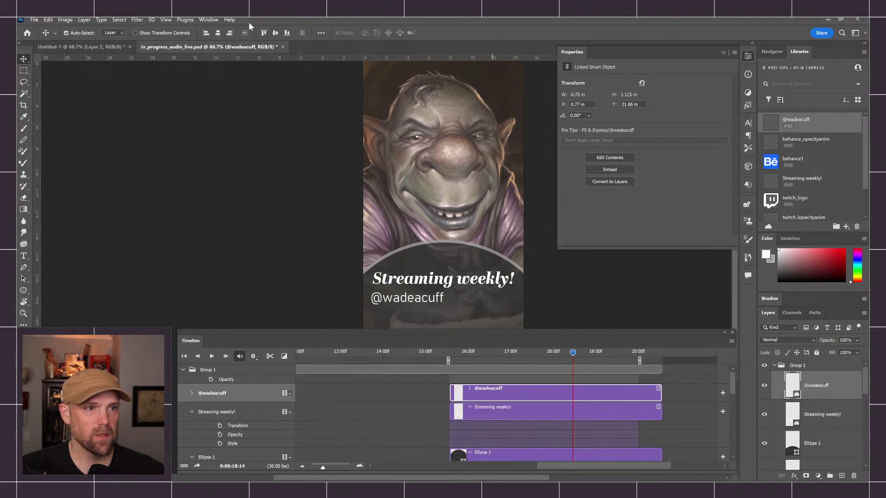
# Center the handle text horizontally on the canvas and lower it slightly to a Y position of about 21.86 in.
pyautogui.click(215, 33)
pyautogui.moveTo(460, 300); pyautogui.dragTo(460, 300)
pyautogui.hotkey('ctrl', 'z')
pyautogui.click(514, 392)
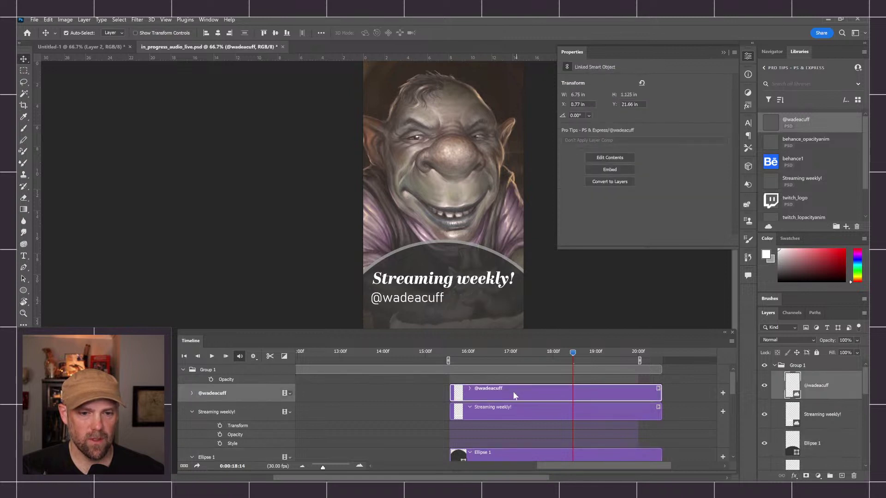
pyautogui.click(218, 33)
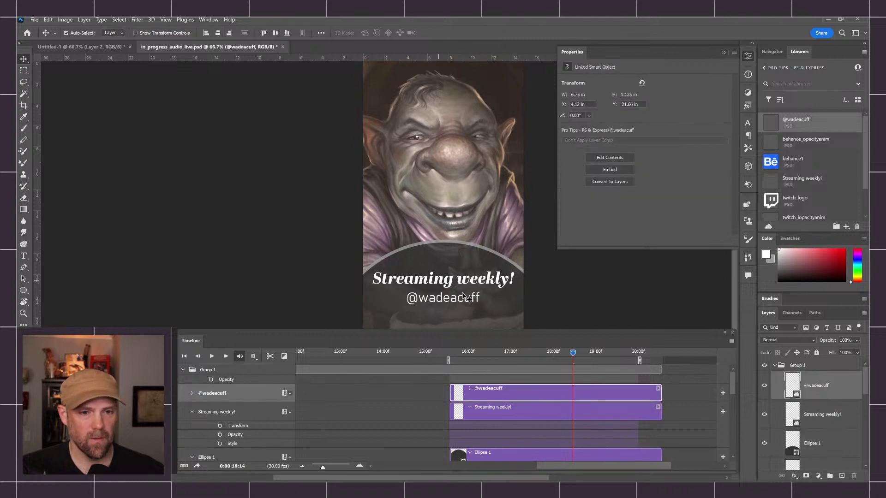
pyautogui.moveTo(455, 301); pyautogui.dragTo(455, 306)
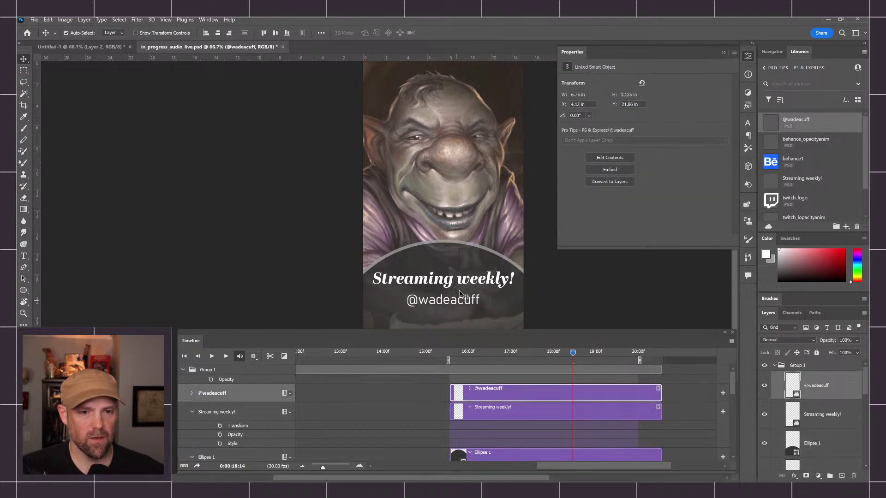
# Place behance_opacityanim from the library below the handle, at about X 3.22 in, Y 22.98 in, and align its clip start with the others.
pyautogui.scroll(-3, 462, 295)
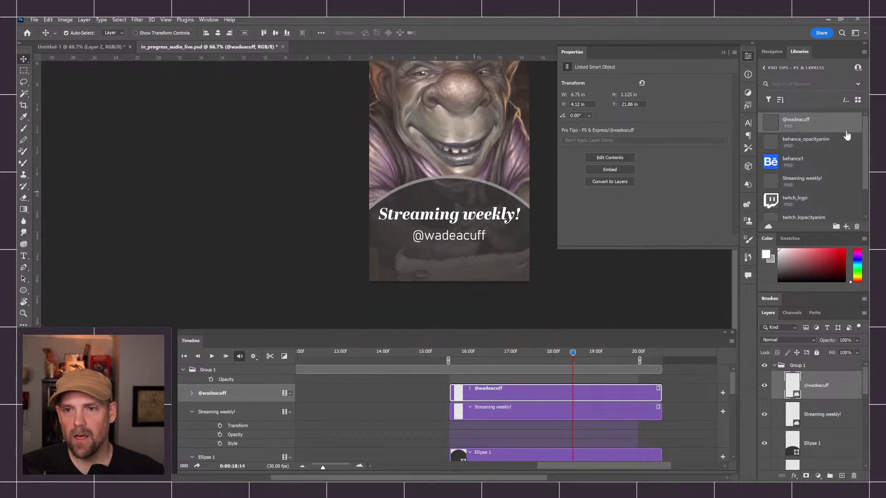
pyautogui.scroll(-1, 867, 144)
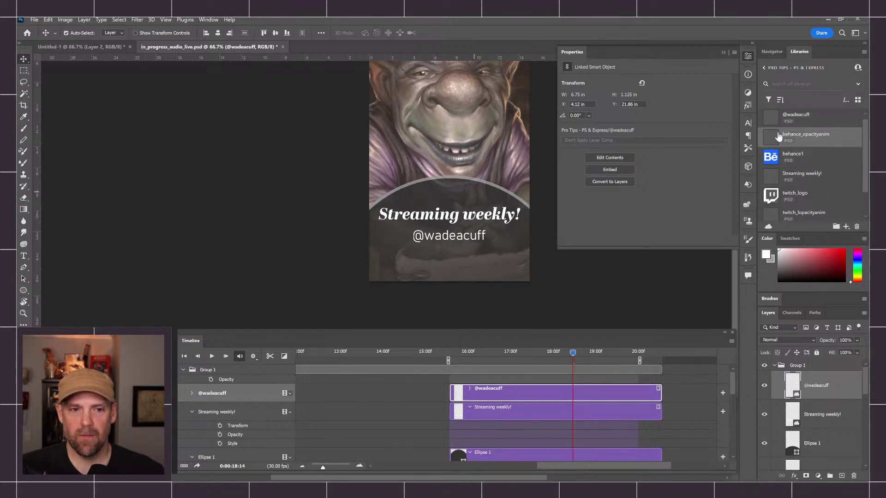
pyautogui.moveTo(775, 138); pyautogui.dragTo(421, 263)
pyautogui.moveTo(641, 397); pyautogui.dragTo(517, 395)
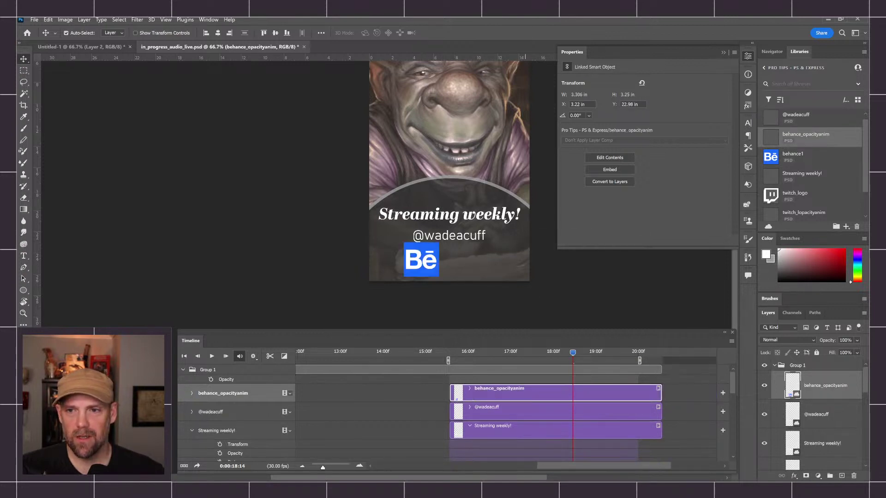
# Place twitch_logo from the library beside the Behance icon, at about X 7.87 in, Y 23.13 in, and align its clip start with the others.
pyautogui.moveTo(864, 134); pyautogui.dragTo(862, 168)
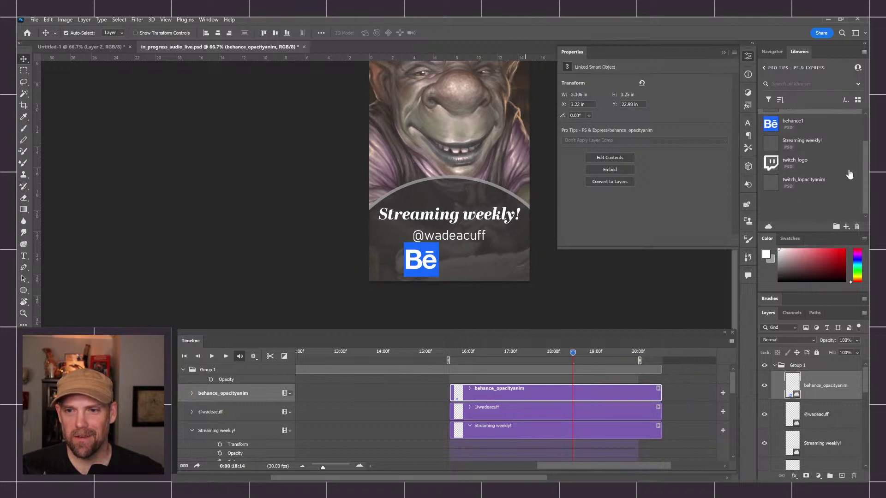
pyautogui.moveTo(778, 170); pyautogui.dragTo(450, 239)
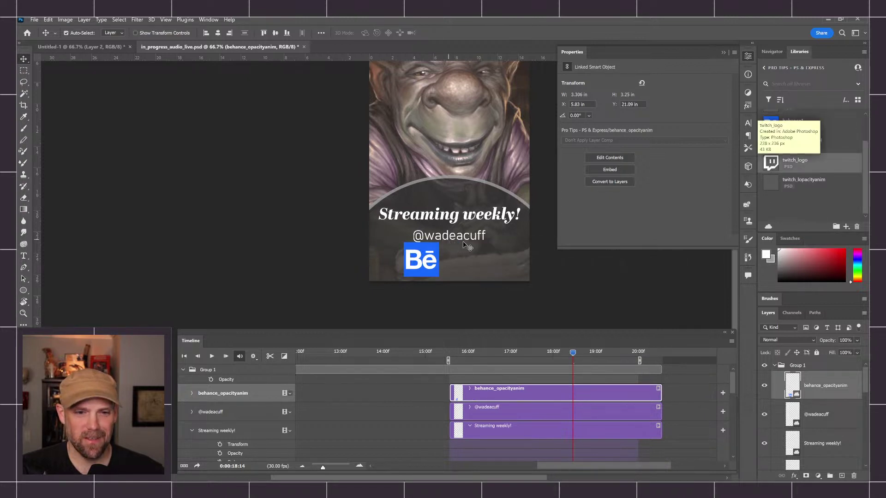
pyautogui.moveTo(611, 396); pyautogui.dragTo(538, 393)
pyautogui.moveTo(457, 256); pyautogui.dragTo(478, 278)
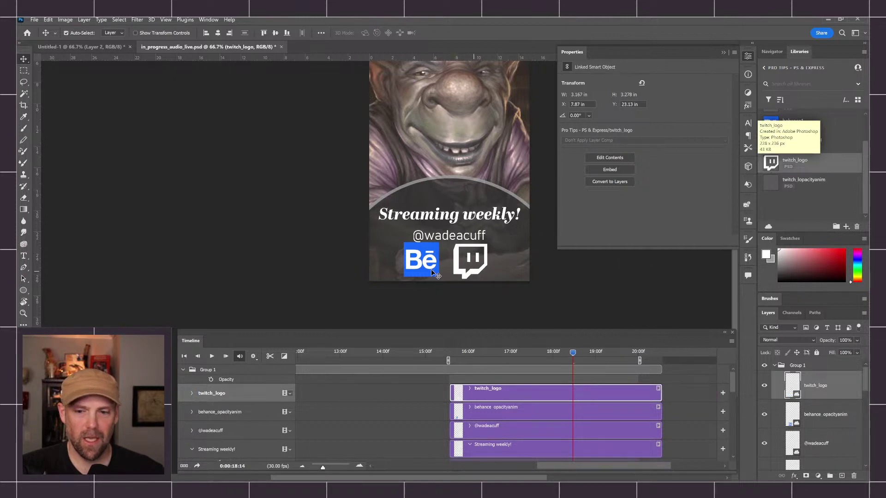
# Move the Behance icon closer to the Twitch logo, to about X 3.84 in, Y 23.08 in.
pyautogui.moveTo(424, 272); pyautogui.dragTo(430, 276)
pyautogui.press('Left')
pyautogui.press('Left')
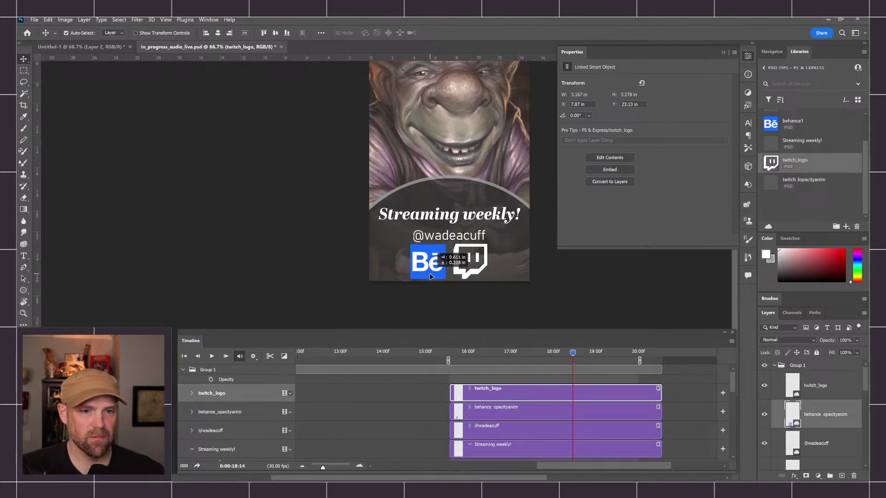
pyautogui.click(430, 276)
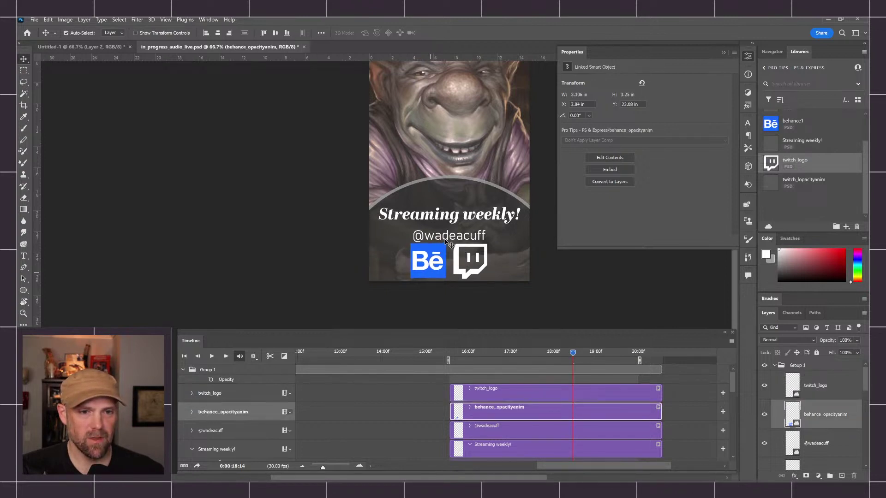
# Raise the handle text, the title to Y about 19.54 in, the Behance icon, and the Twitch logo to about X 7.86 in, Y 23.05 in.
pyautogui.click(448, 241)
pyautogui.moveTo(448, 240); pyautogui.dragTo(456, 221)
pyautogui.click(444, 253)
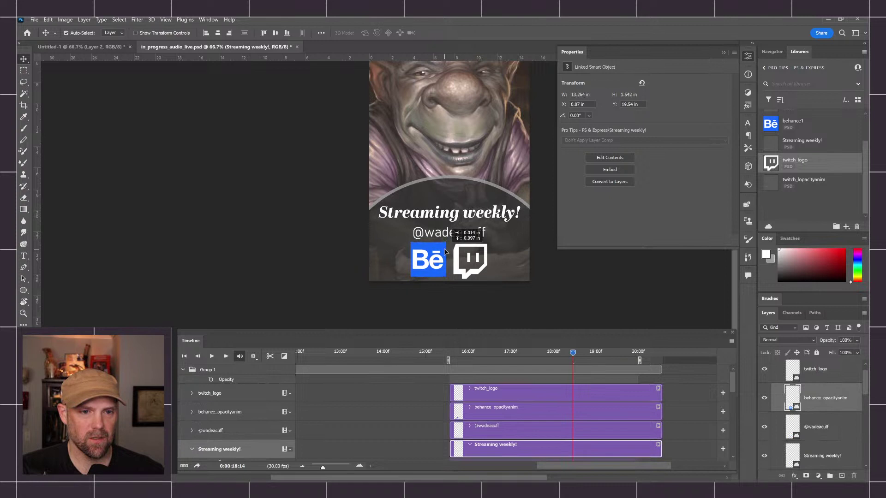
pyautogui.moveTo(463, 255); pyautogui.dragTo(459, 253)
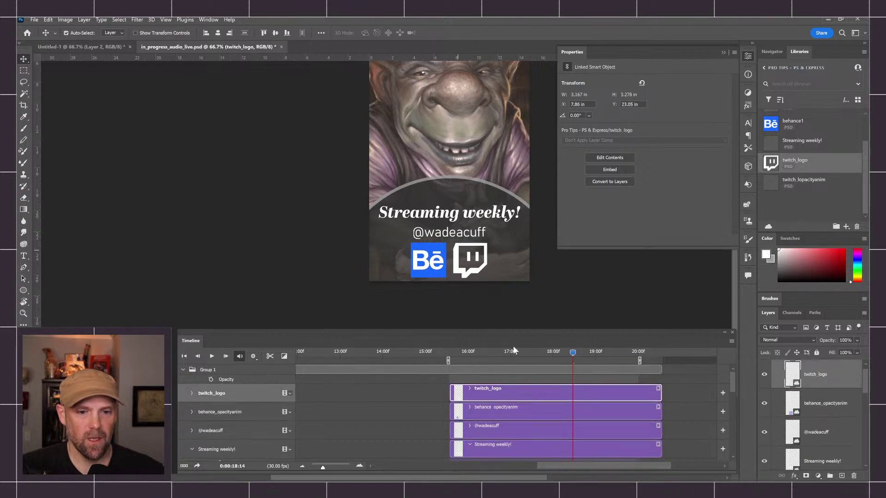
# Scrub the start of the closing graphics to 0:00:16:07 and delete the twitch_logo layer.
pyautogui.click(460, 352)
pyautogui.moveTo(460, 347)
pyautogui.mouseDown()
pyautogui.moveTo(497, 347)
pyautogui.moveTo(455, 342)
pyautogui.moveTo(476, 344)
pyautogui.mouseUp()
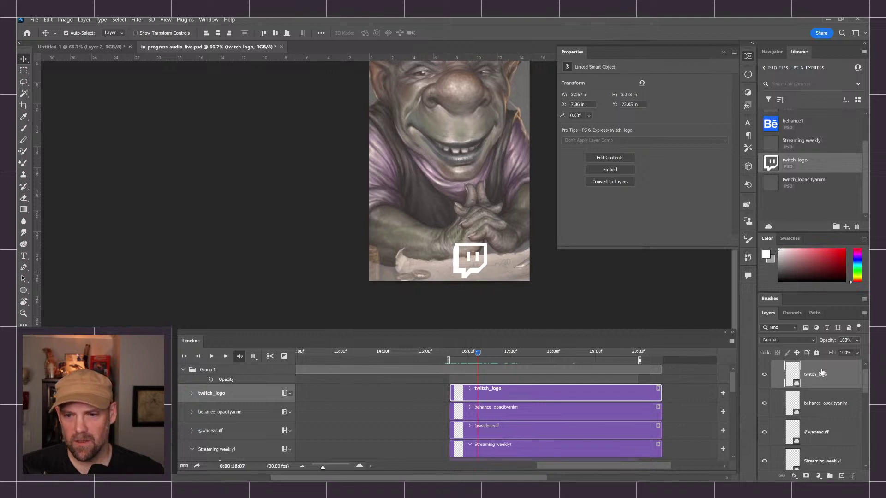
pyautogui.press('Delete')
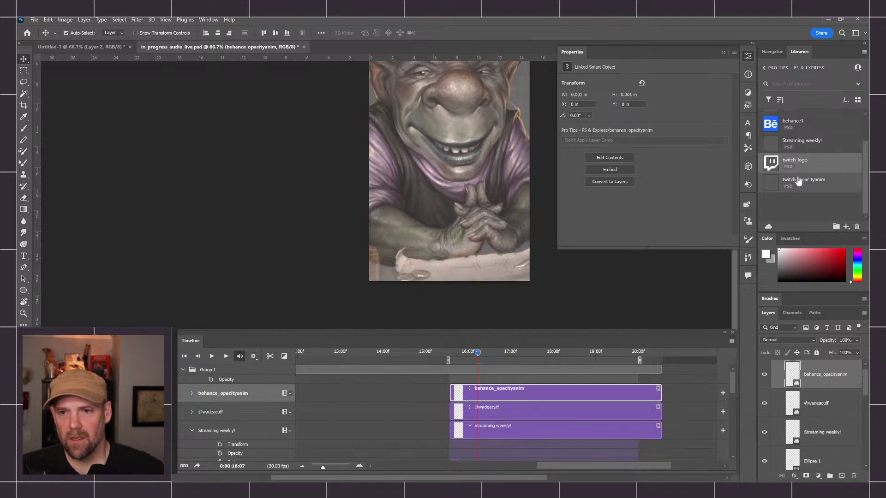
# Place twitch_lopacityanim from the library, align its clip start with the others, and position it at about X 7.8 in, Y 23.06 in.
pyautogui.moveTo(775, 184); pyautogui.dragTo(467, 255)
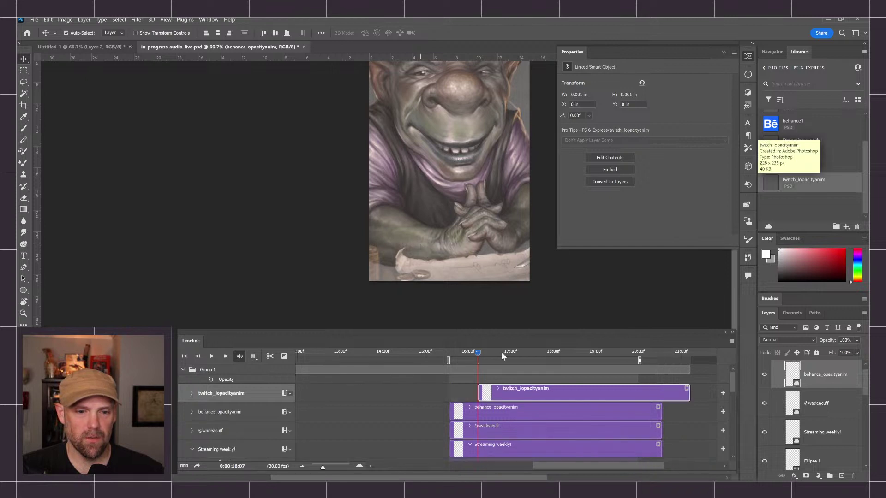
pyautogui.moveTo(522, 389); pyautogui.dragTo(497, 393)
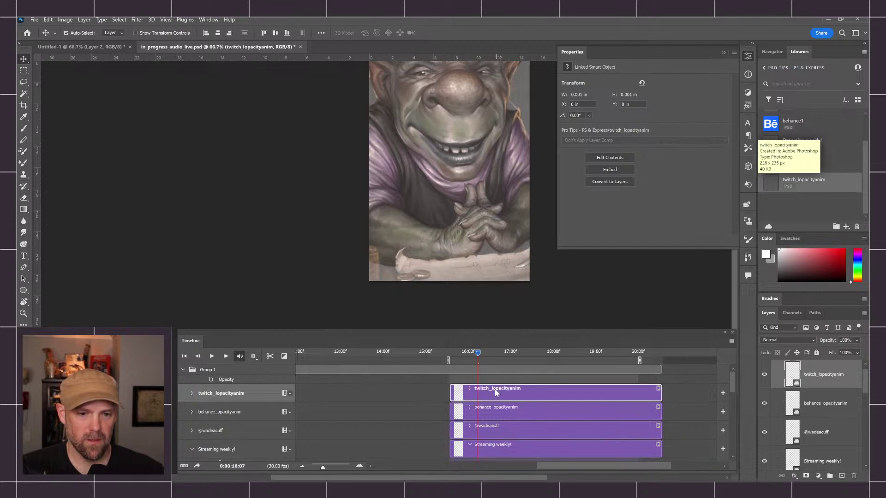
pyautogui.moveTo(476, 353); pyautogui.dragTo(518, 353)
pyautogui.moveTo(410, 247); pyautogui.dragTo(456, 261)
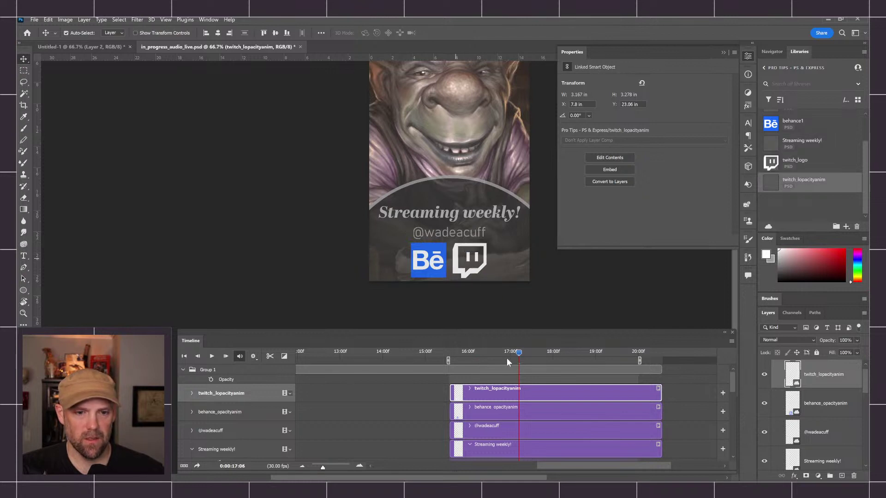
pyautogui.press('space')
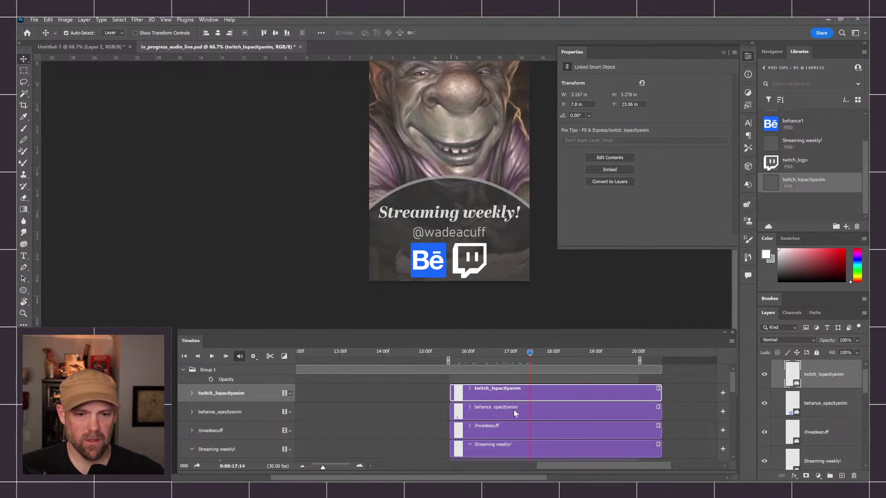
# Shift the handle, Behance and Twitch clips together to start at about 0:00:15:24, then scrub through the fade-in.
pyautogui.scroll(-1, 732, 383)
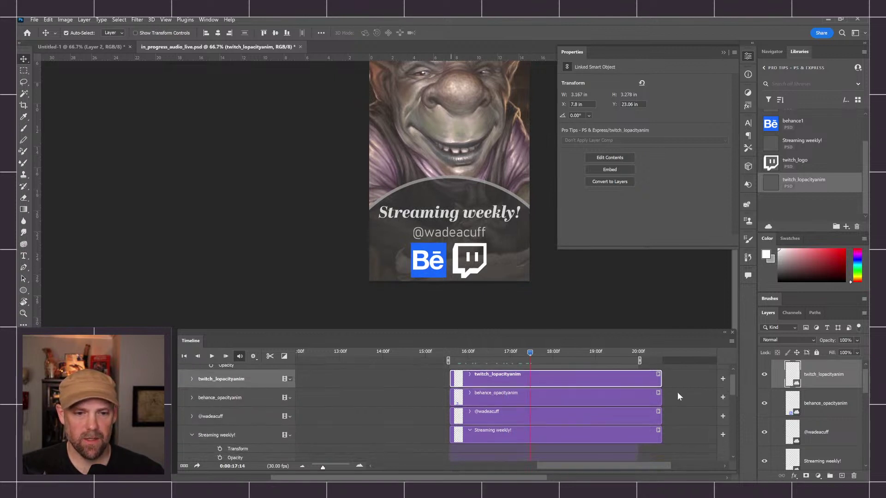
pyautogui.click(528, 418)
pyautogui.keyDown('shift'); pyautogui.click(525, 381); pyautogui.keyUp('shift')
pyautogui.moveTo(494, 374); pyautogui.dragTo(504, 374)
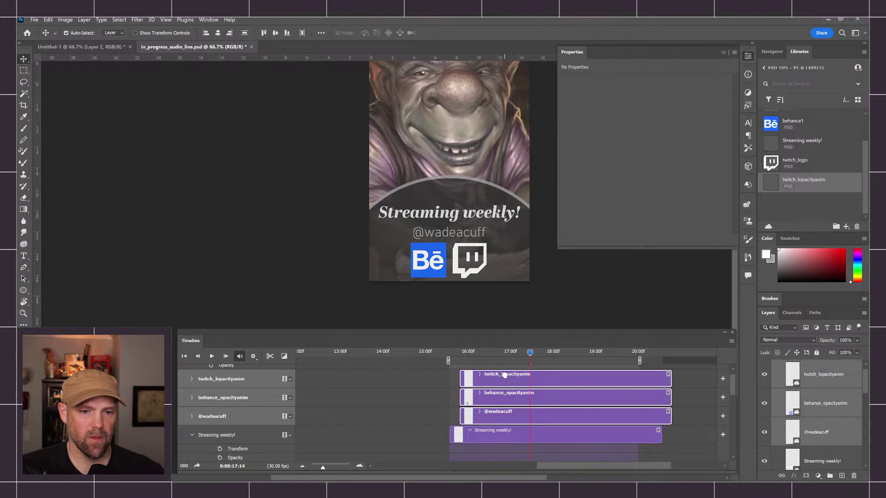
pyautogui.moveTo(461, 352); pyautogui.dragTo(514, 344)
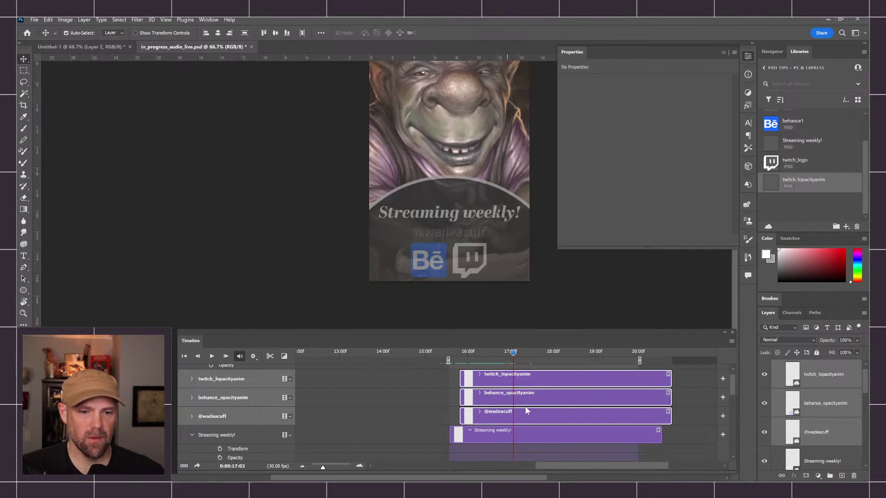
# Move the handle clip slightly earlier to start at about 0:00:15:20, between the title clip and the logo clips.
pyautogui.click(532, 419)
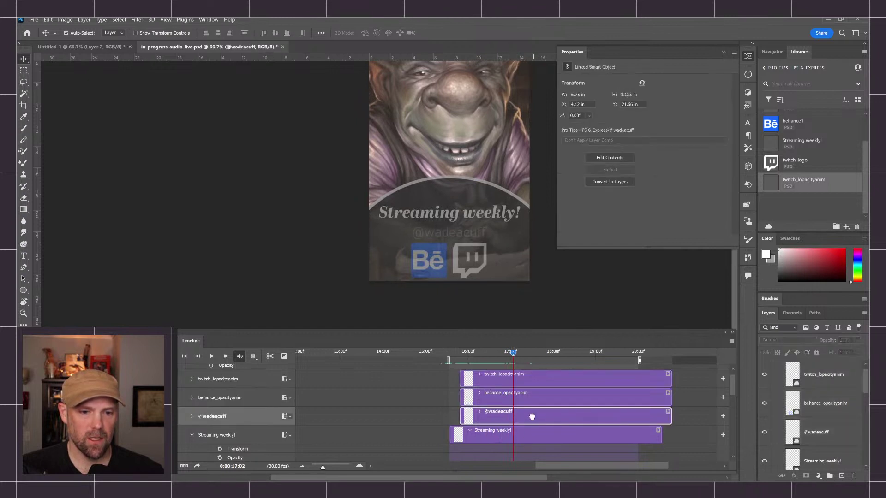
pyautogui.click(326, 467)
pyautogui.moveTo(326, 467); pyautogui.dragTo(328, 467)
pyautogui.moveTo(395, 415); pyautogui.dragTo(378, 411)
pyautogui.click(417, 400)
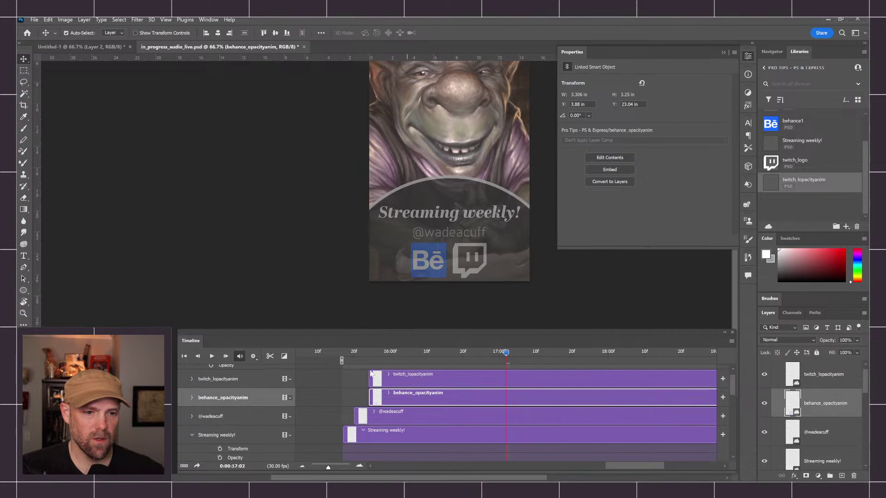
# Enable Transform keyframing on the Twitch and Behance clips with a starting keyframe at 0:00:15:24.
pyautogui.moveTo(403, 354); pyautogui.dragTo(368, 353)
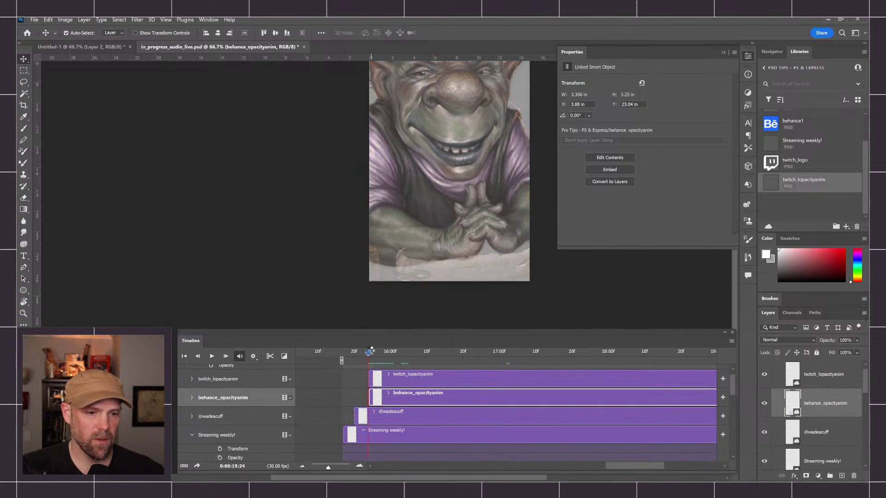
pyautogui.click(188, 379)
pyautogui.click(192, 399)
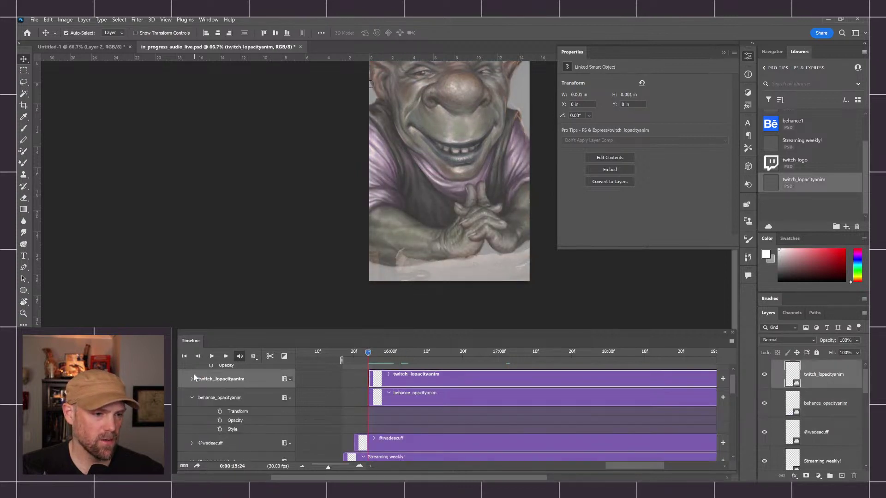
pyautogui.click(192, 378)
pyautogui.scroll(-1, 413, 396)
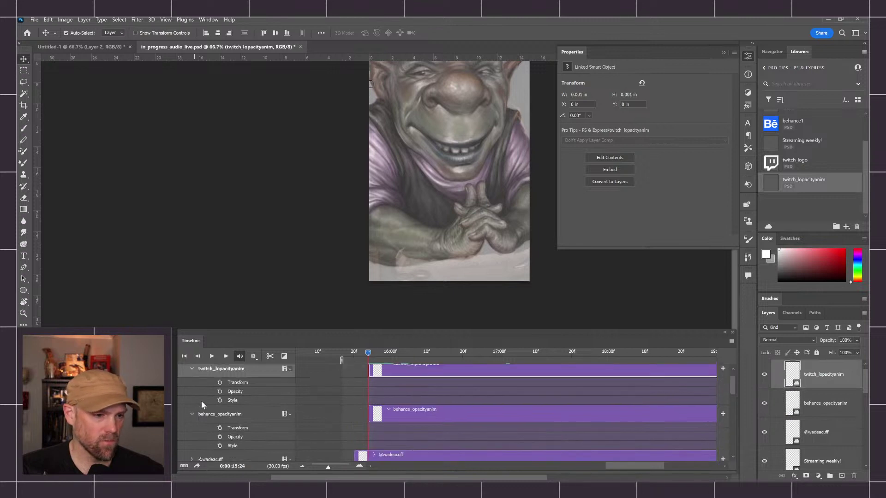
pyautogui.click(220, 382)
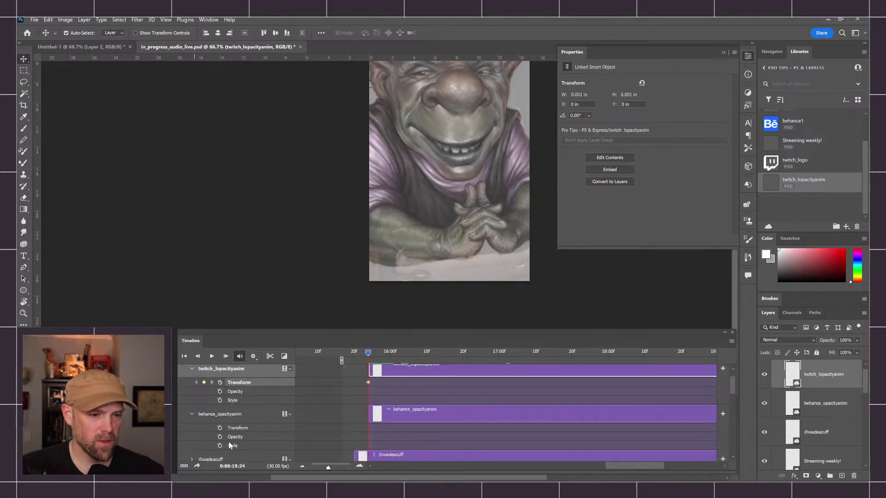
pyautogui.click(220, 429)
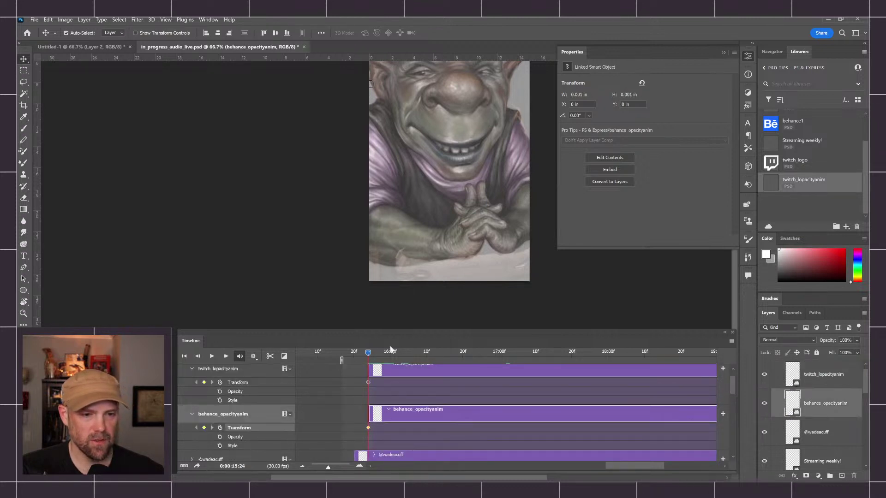
# Move the starting Transform keyframes of both logo clips together to 0:00:16:29.
pyautogui.moveTo(371, 354); pyautogui.dragTo(495, 352)
pyautogui.keyDown('shift'); pyautogui.click(368, 383); pyautogui.keyUp('shift')
pyautogui.moveTo(368, 385); pyautogui.dragTo(495, 383)
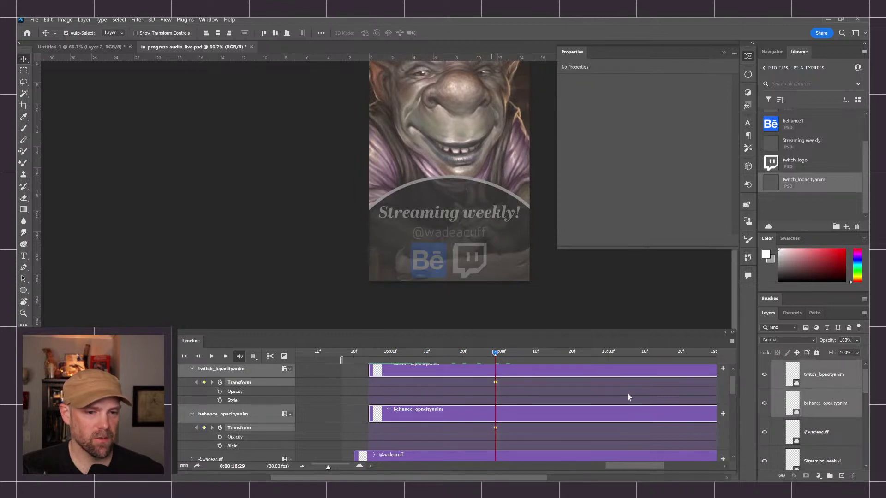
# Add a second Transform keyframe to each logo clip and shift both new keyframes to 0:00:17:04.
pyautogui.moveTo(495, 353); pyautogui.dragTo(521, 352)
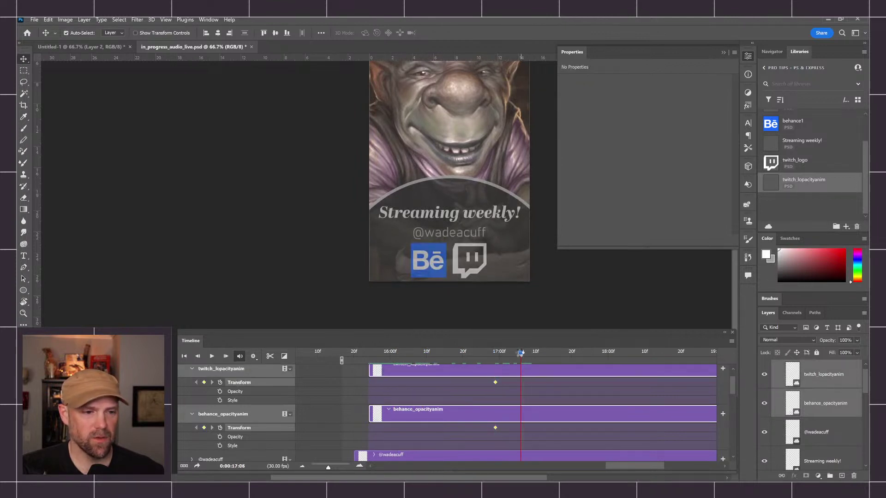
pyautogui.click(204, 383)
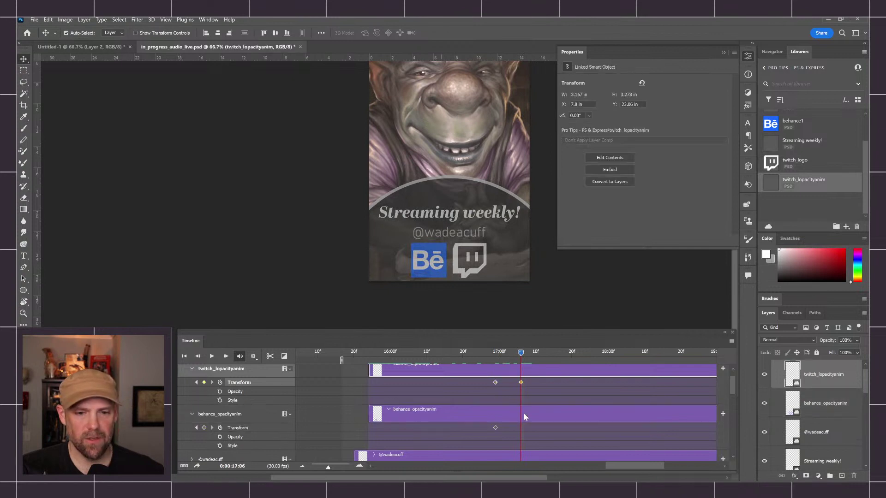
pyautogui.click(204, 427)
pyautogui.moveTo(534, 385); pyautogui.dragTo(503, 431)
pyautogui.moveTo(526, 380); pyautogui.dragTo(508, 447)
pyautogui.moveTo(520, 383); pyautogui.dragTo(513, 382)
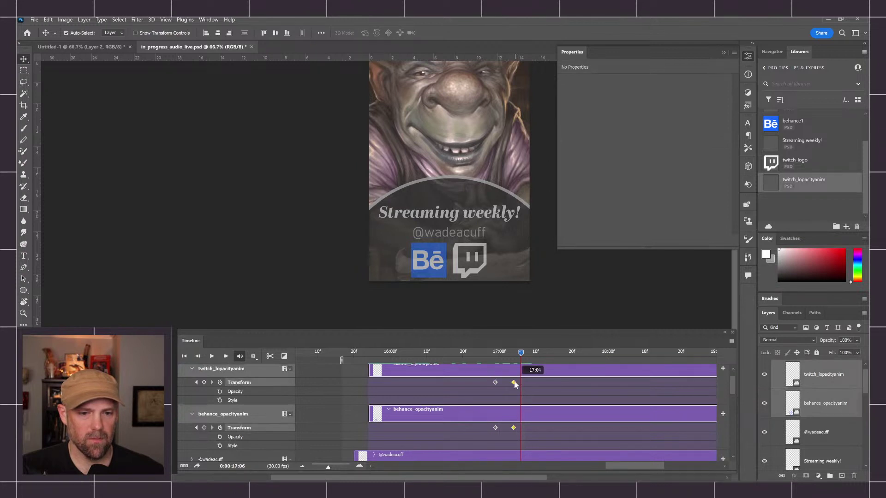
# At the 0:00:16:29 keyframes, lower the Twitch logo to Y about 23.9 in and Behance to about 23.87 in, and preview the motion.
pyautogui.click(495, 351)
pyautogui.click(494, 372)
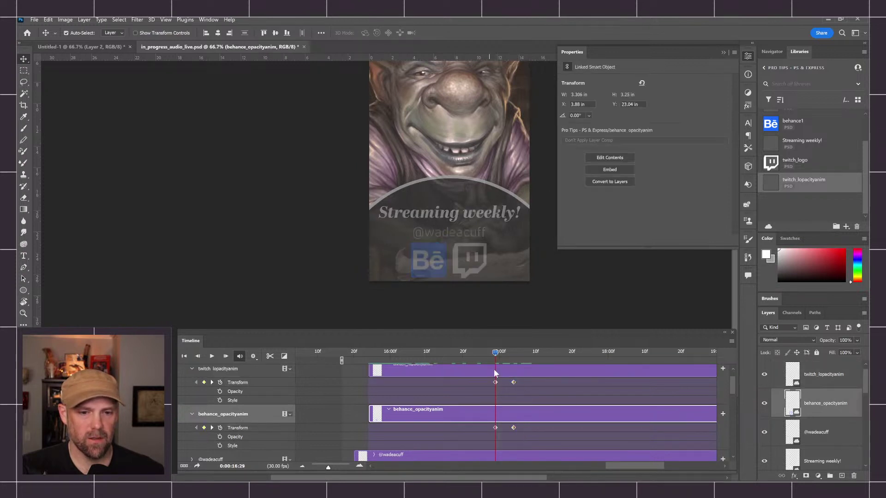
pyautogui.hotkey('shift', 'Down')
pyautogui.hotkey('shift', 'Down')
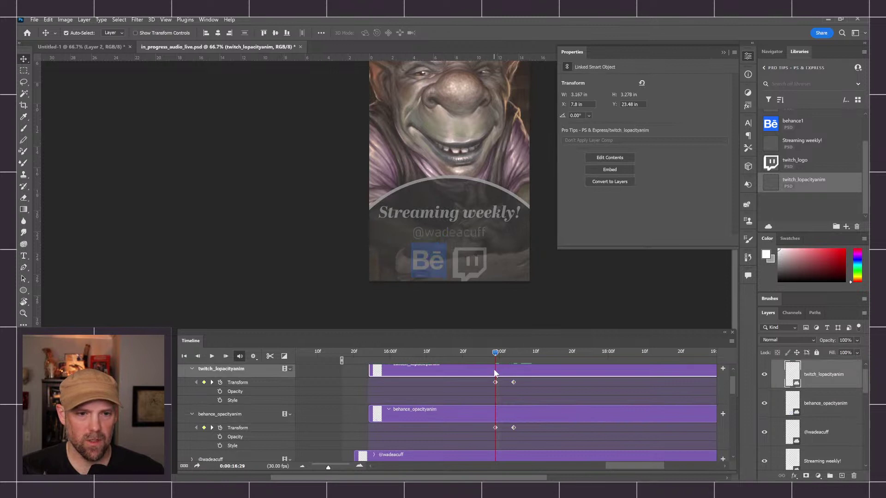
pyautogui.click(498, 415)
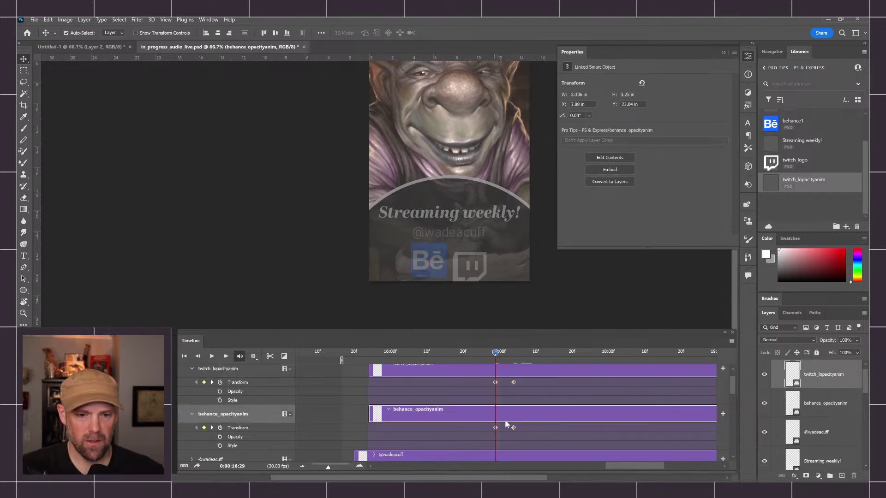
pyautogui.hotkey('shift', 'Down')
pyautogui.hotkey('shift', 'Down')
pyautogui.hotkey('shift', 'Down')
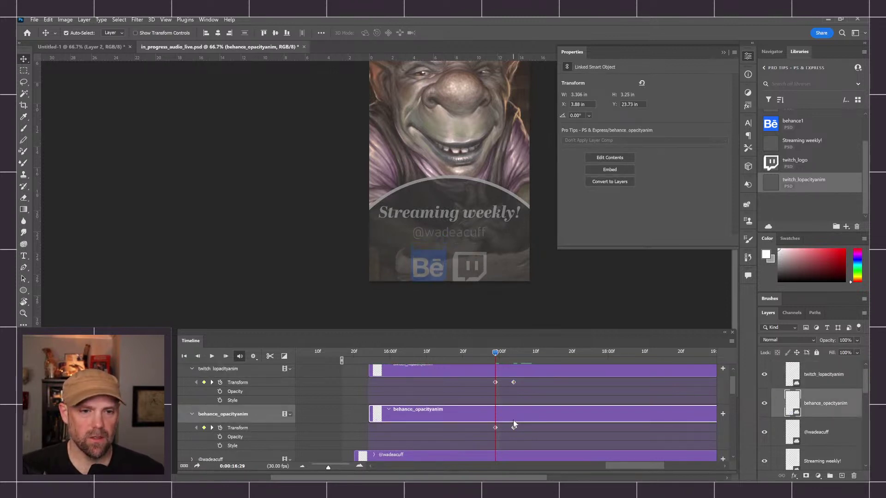
pyautogui.moveTo(496, 352); pyautogui.dragTo(477, 355)
pyautogui.press('space')
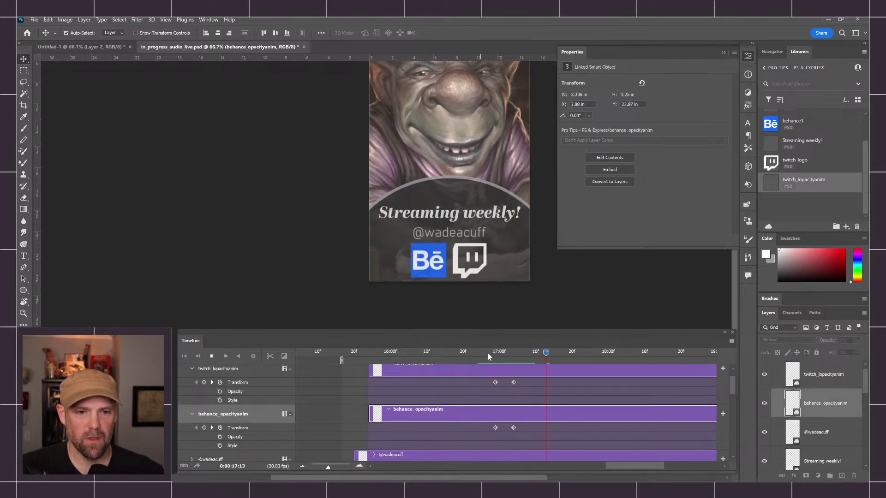
pyautogui.press('space')
pyautogui.press('space')
# Lower the logos further at 0:00:16:29, with Twitch at Y about 24.31 in and Behance at Y about 24.29 in.
pyautogui.click(496, 350)
pyautogui.click(506, 367)
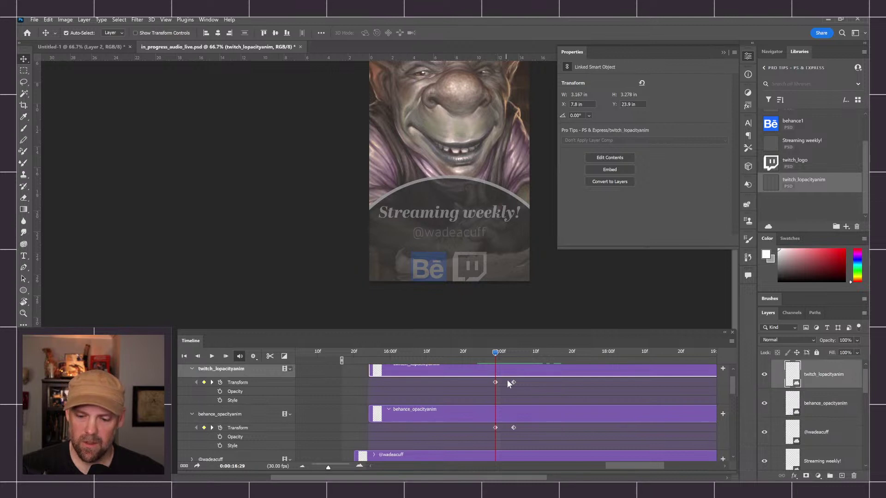
pyautogui.hotkey('shift', 'Down')
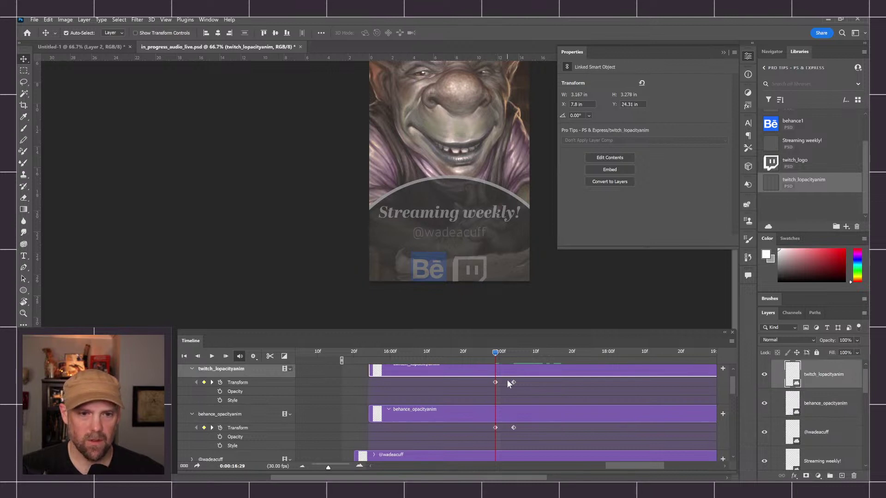
pyautogui.click(517, 416)
pyautogui.hotkey('shift', 'Down')
pyautogui.hotkey('shift', 'Down')
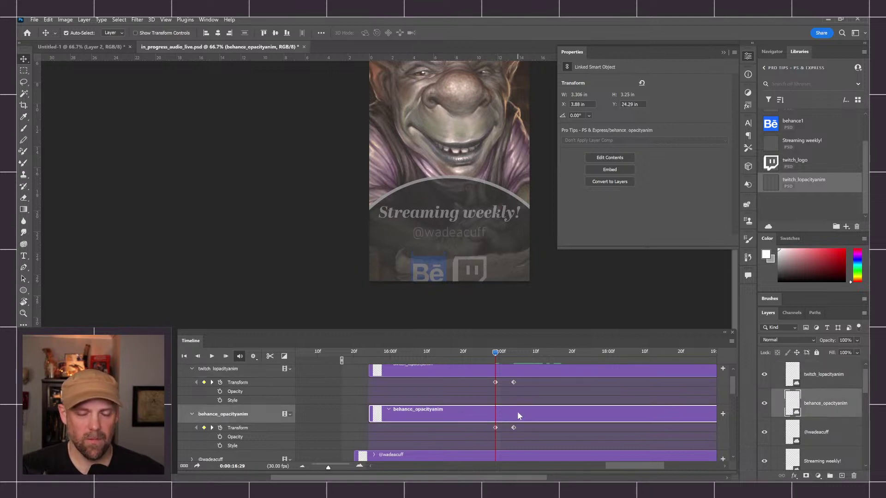
# Add an intermediate Transform keyframe to both logo clips at 0:00:17:03 and move their final keyframes to 0:00:17:05.
pyautogui.moveTo(494, 354); pyautogui.dragTo(514, 356)
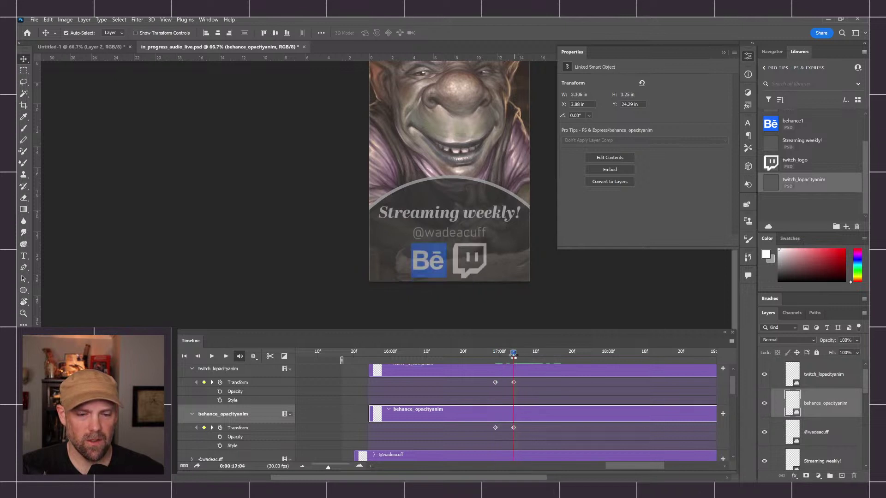
pyautogui.moveTo(325, 468); pyautogui.dragTo(332, 467)
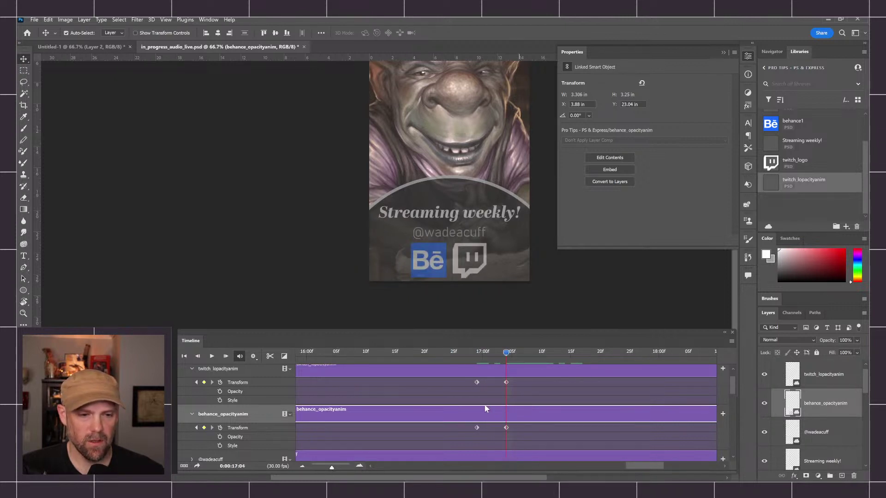
pyautogui.click(501, 353)
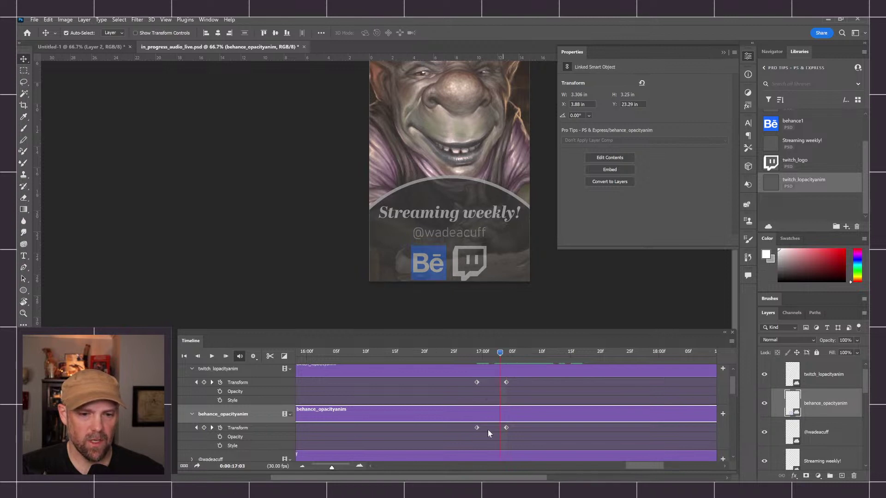
pyautogui.click(203, 428)
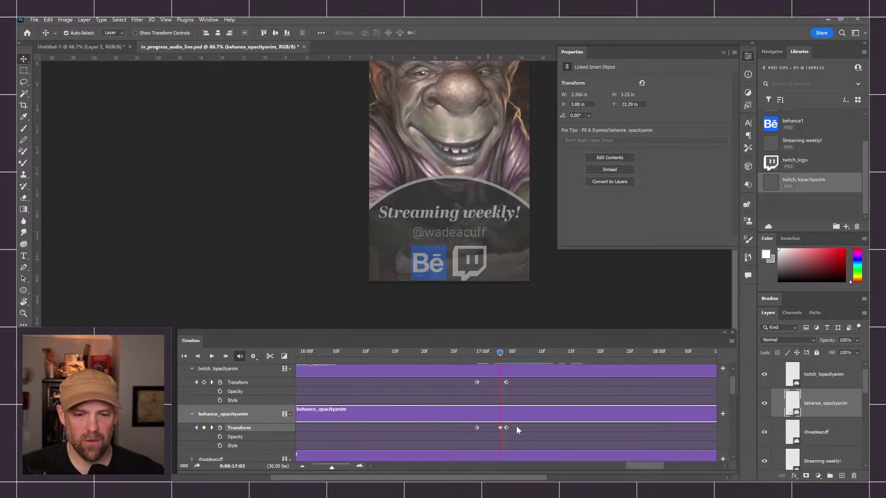
pyautogui.moveTo(506, 427); pyautogui.dragTo(512, 428)
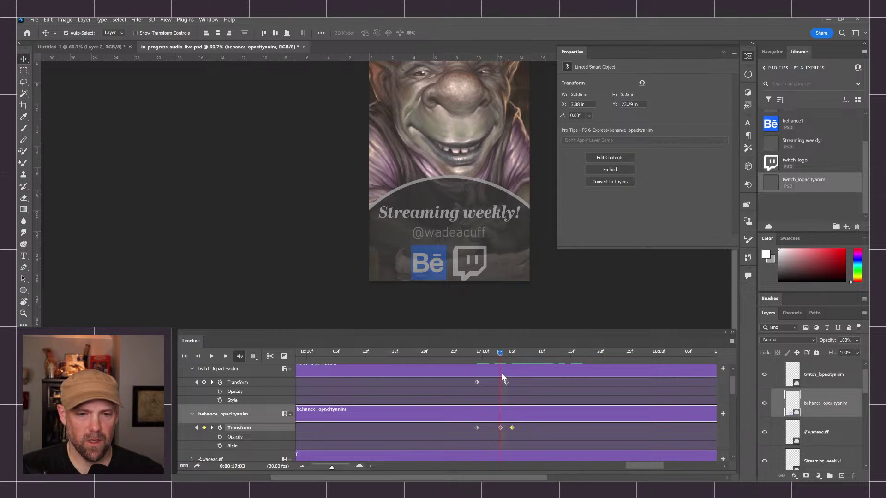
pyautogui.click(204, 382)
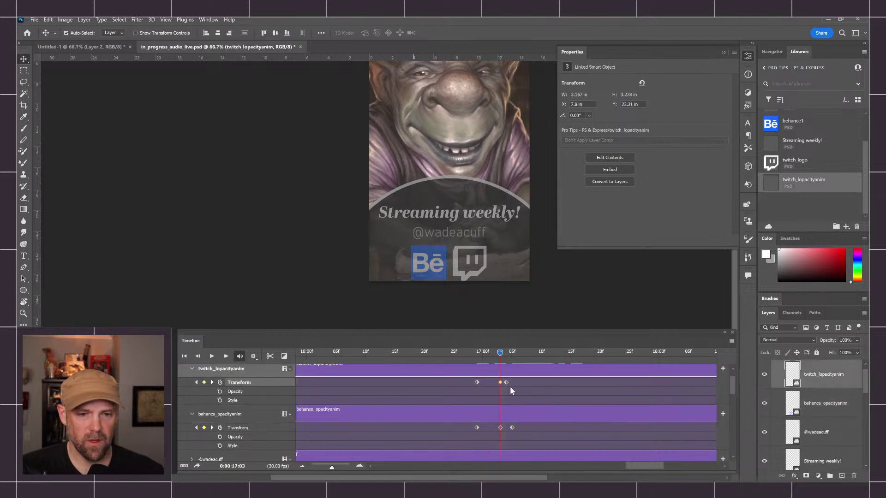
pyautogui.moveTo(506, 382); pyautogui.dragTo(511, 382)
# Play back the eased logo rise from just before 0:00:16:29 and show a wider span of the timeline.
pyautogui.moveTo(500, 352); pyautogui.dragTo(470, 353)
pyautogui.press('space')
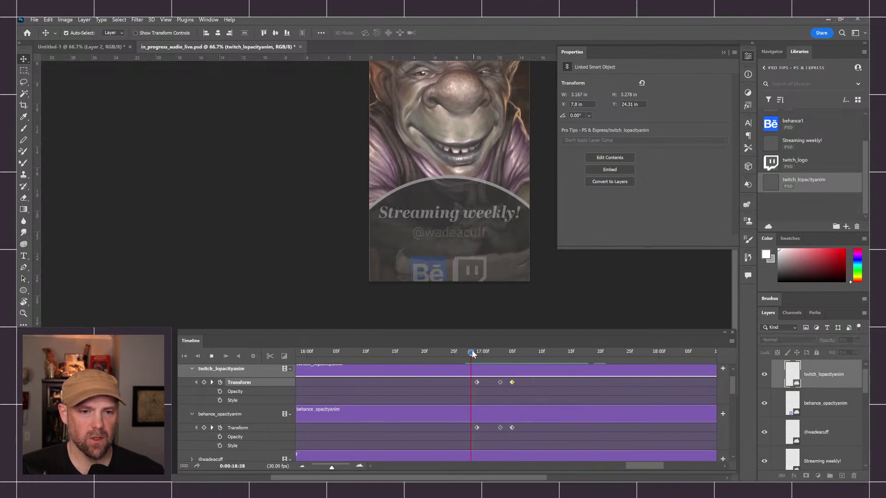
pyautogui.press('space')
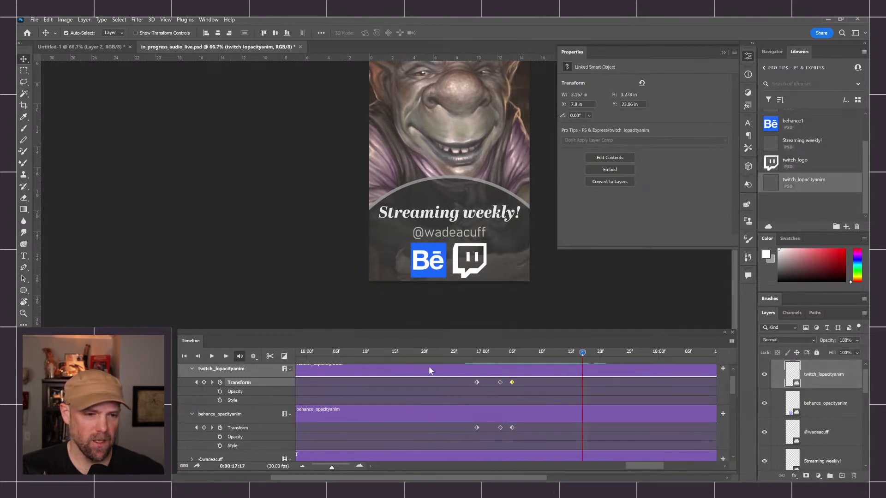
pyautogui.click(324, 466)
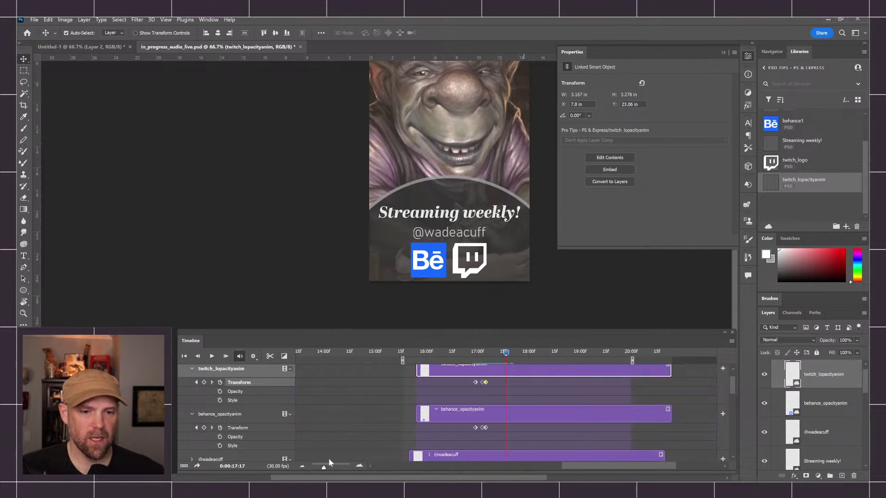
# Shift the Twitch logo clip about 10 frames later than the Behance clip and preview the staggered entrance.
pyautogui.moveTo(438, 371); pyautogui.dragTo(458, 371)
pyautogui.moveTo(501, 354); pyautogui.dragTo(414, 352)
pyautogui.press('space')
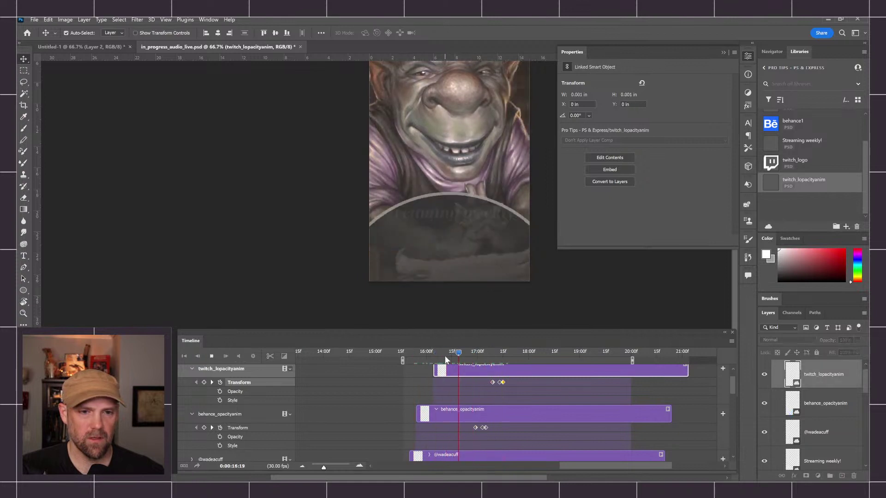
pyautogui.press('space')
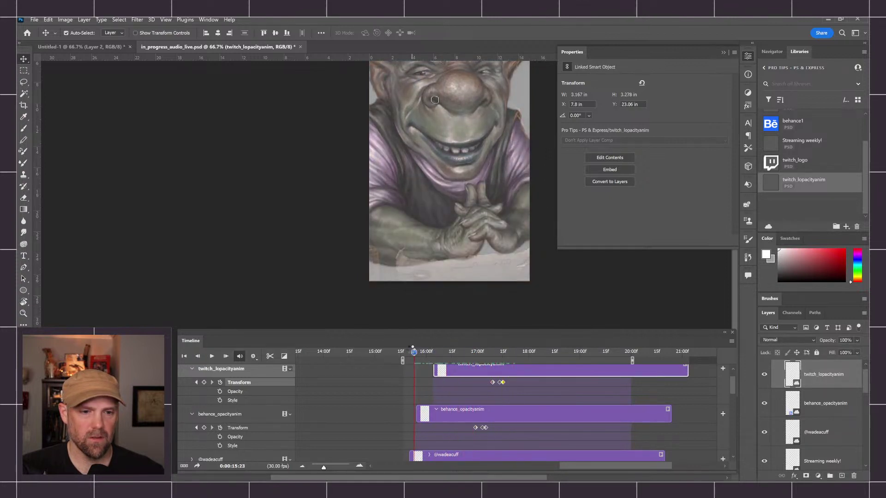
pyautogui.moveTo(409, 351)
pyautogui.mouseDown()
pyautogui.moveTo(502, 354)
pyautogui.moveTo(404, 355)
pyautogui.moveTo(504, 361)
pyautogui.moveTo(415, 357)
pyautogui.mouseUp()
pyautogui.press('space')
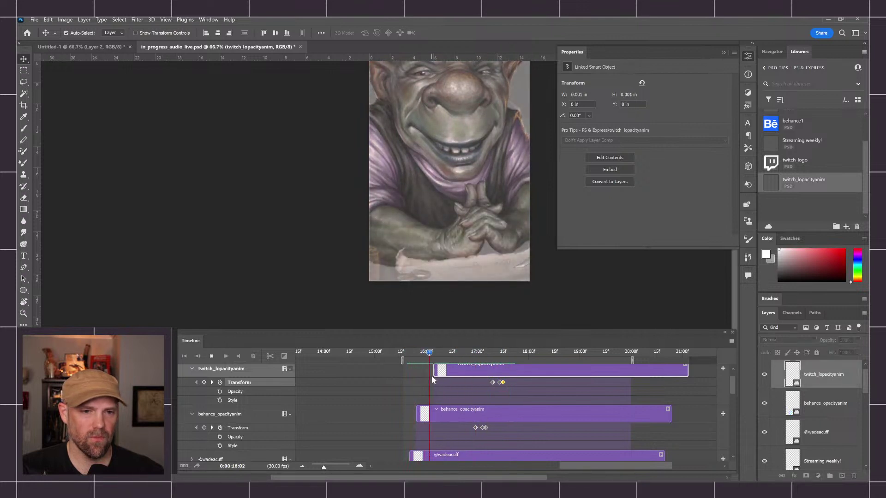
pyautogui.press('space')
# Shift the handle, Behance and Twitch clips together about 9 frames later and play back the closing animation.
pyautogui.moveTo(450, 355); pyautogui.dragTo(471, 356)
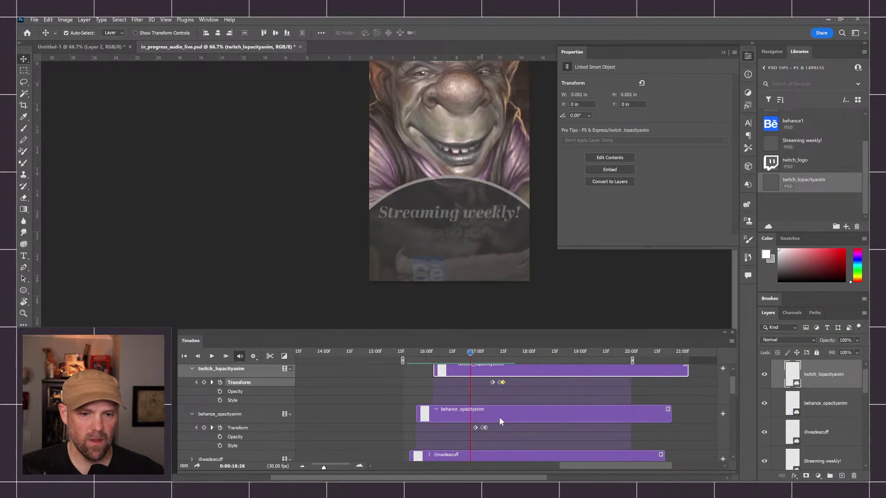
pyautogui.click(504, 453)
pyautogui.keyDown('shift'); pyautogui.click(515, 408); pyautogui.keyUp('shift')
pyautogui.keyDown('shift'); pyautogui.click(502, 375); pyautogui.keyUp('shift')
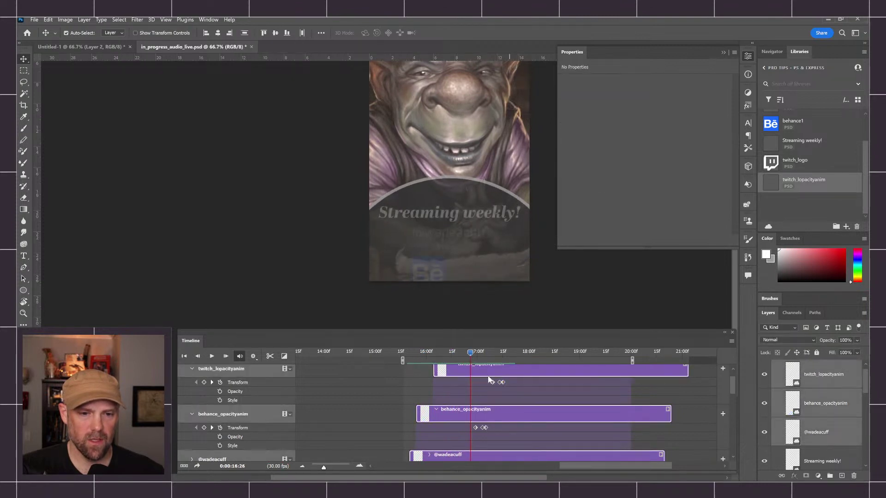
pyautogui.moveTo(464, 373); pyautogui.dragTo(434, 370)
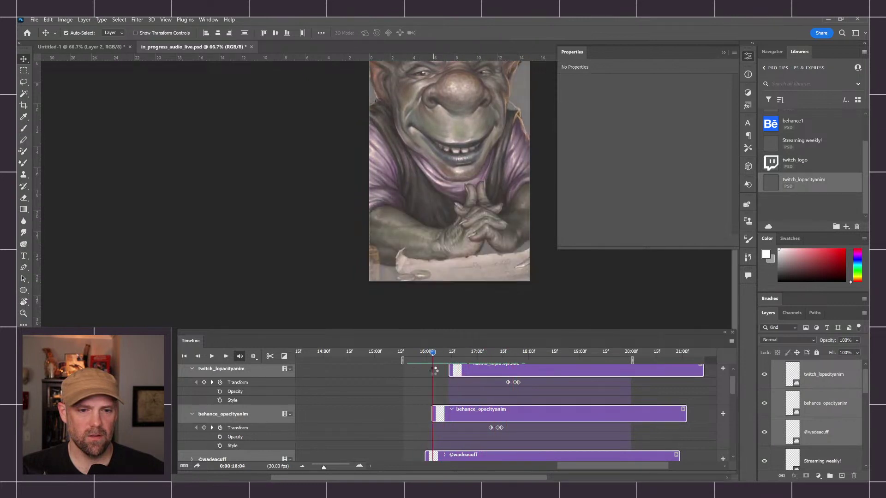
pyautogui.press('space')
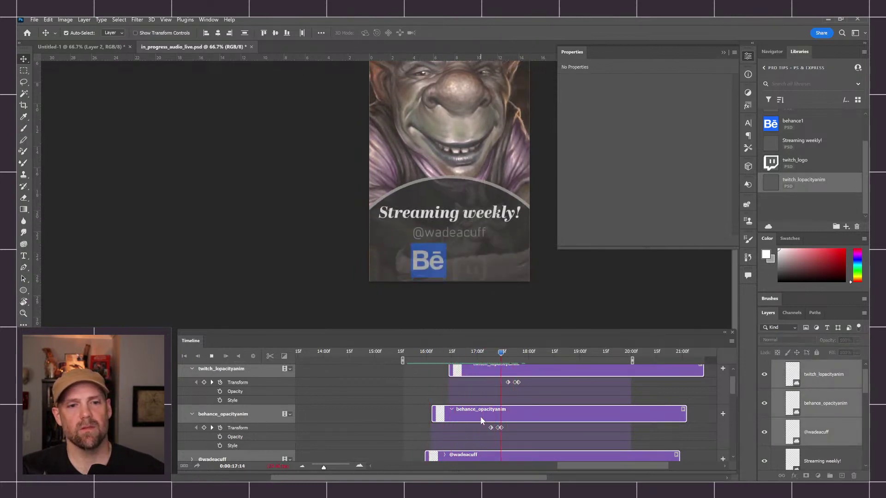
pyautogui.press('space')
pyautogui.moveTo(505, 353); pyautogui.dragTo(454, 385)
pyautogui.press('space')
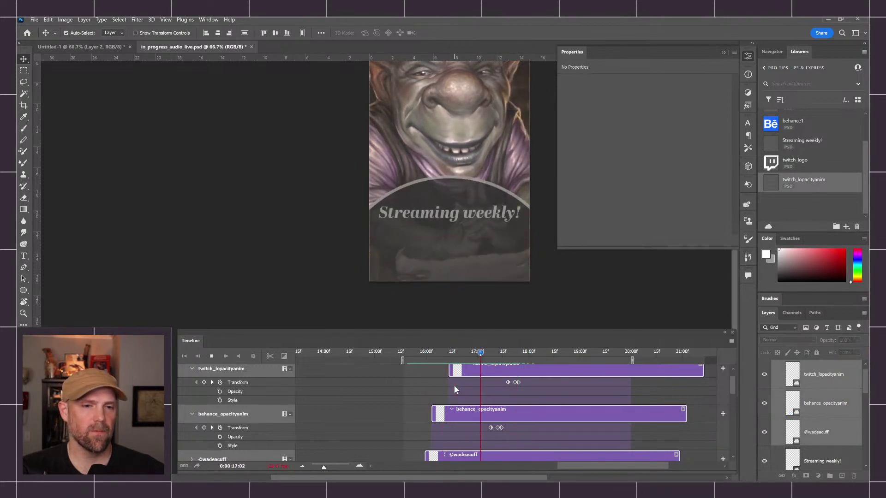
pyautogui.press('space')
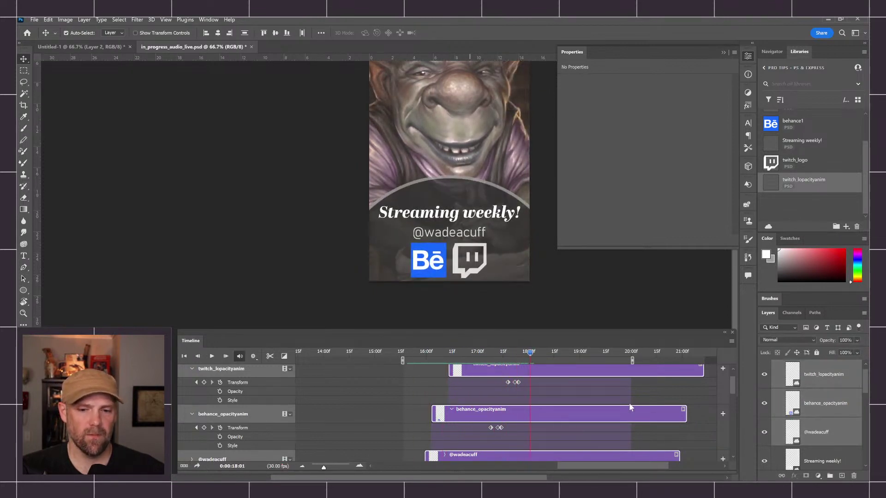
pyautogui.press('space')
# Nudge the handle clip about one frame earlier and play back the ending.
pyautogui.scroll(-2, 729, 388)
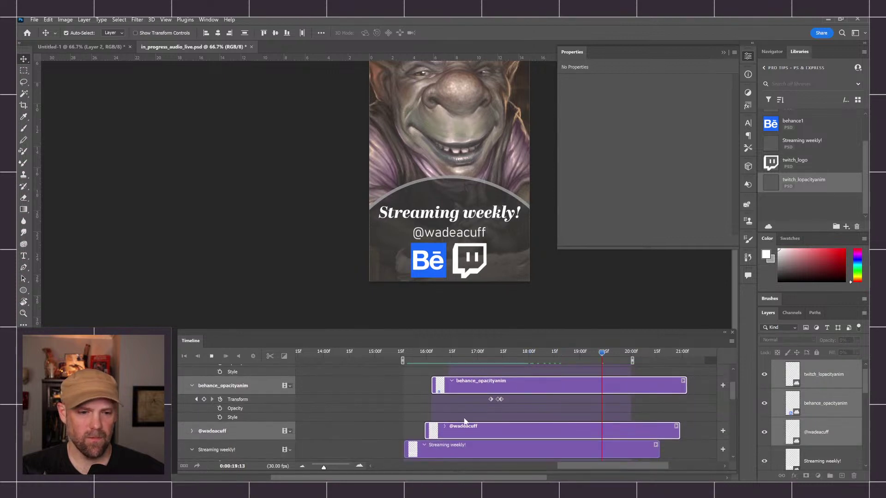
pyautogui.moveTo(469, 429)
pyautogui.mouseDown()
pyautogui.moveTo(461, 429)
pyautogui.moveTo(487, 428)
pyautogui.mouseUp()
pyautogui.click(394, 450)
pyautogui.click(489, 427)
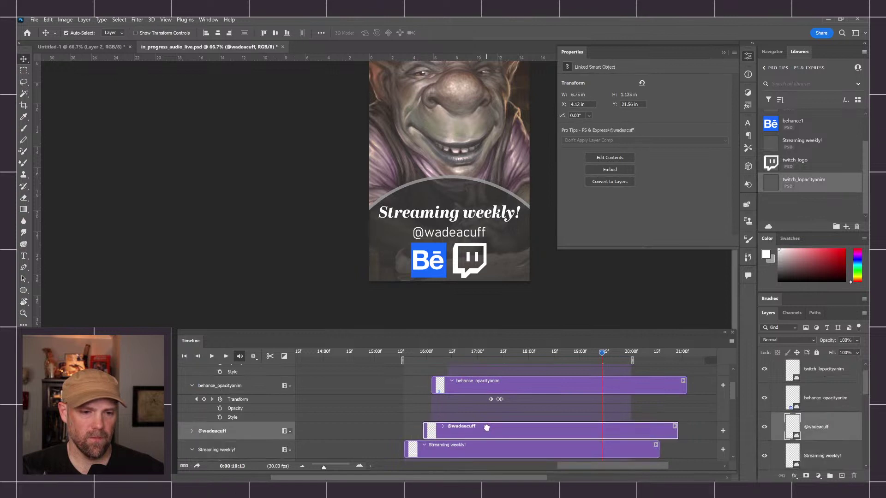
pyautogui.click(426, 358)
pyautogui.press('space')
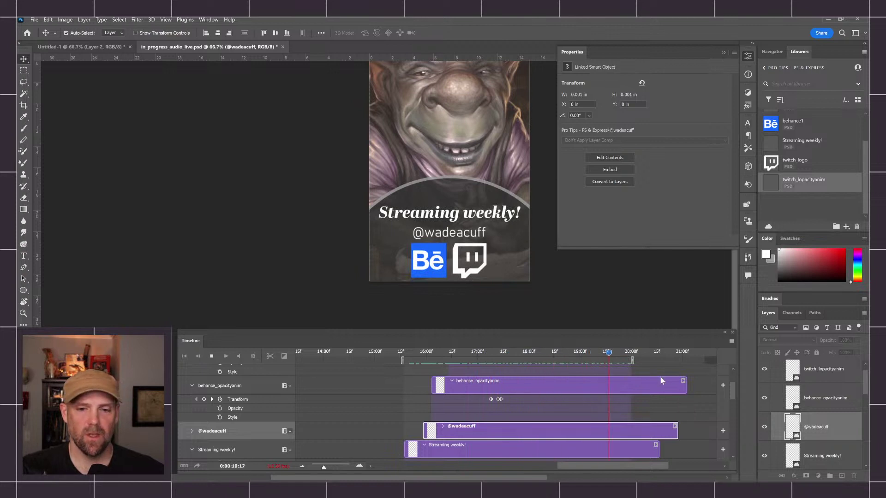
pyautogui.press('space')
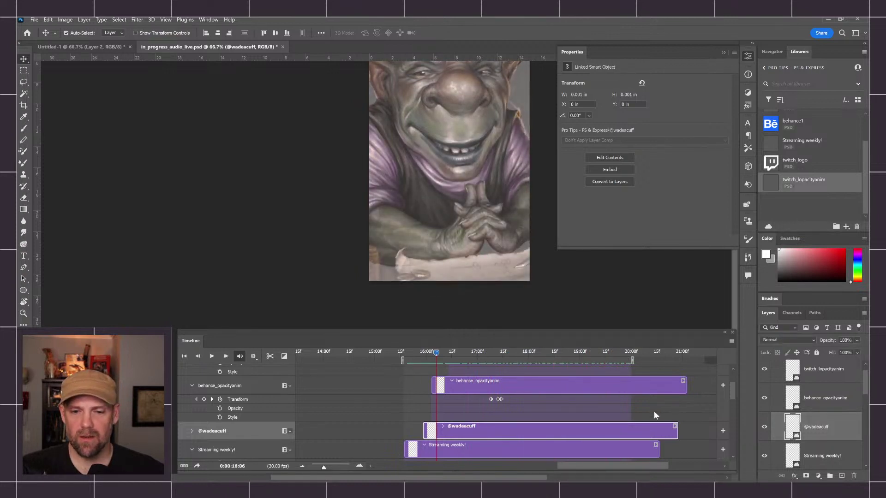
# Play to 0:00:17:29 and move the "Streaming weekly!" title down slightly to Y about 19.68 in.
pyautogui.scroll(2, 653, 410)
pyautogui.scroll(1, 654, 416)
pyautogui.scroll(-3, 592, 415)
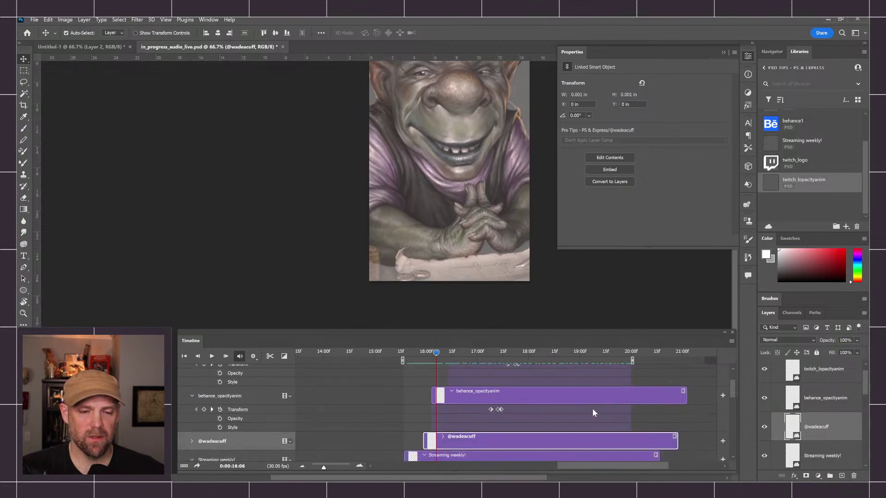
pyautogui.click(540, 427)
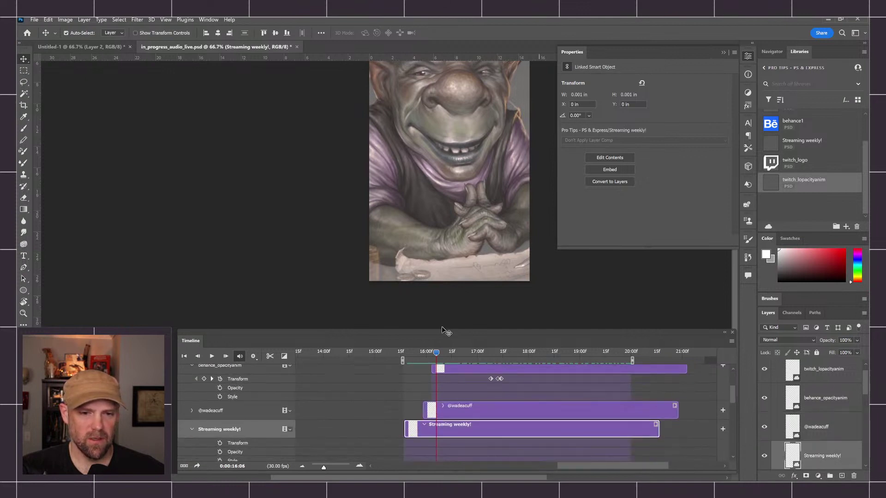
pyautogui.press('space')
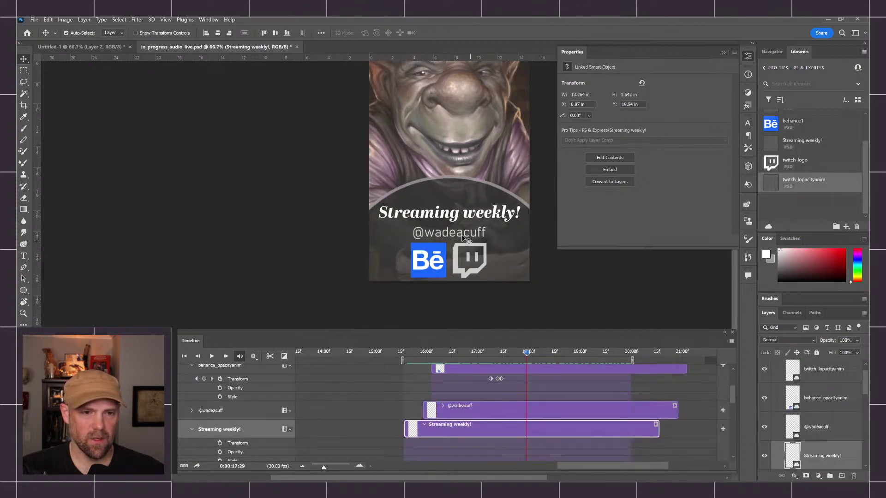
pyautogui.click(464, 240)
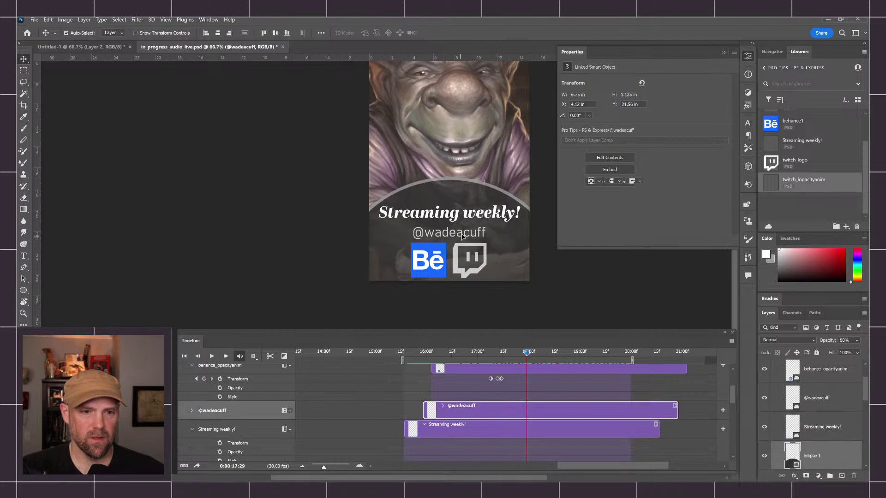
pyautogui.click(463, 221)
pyautogui.click(465, 220)
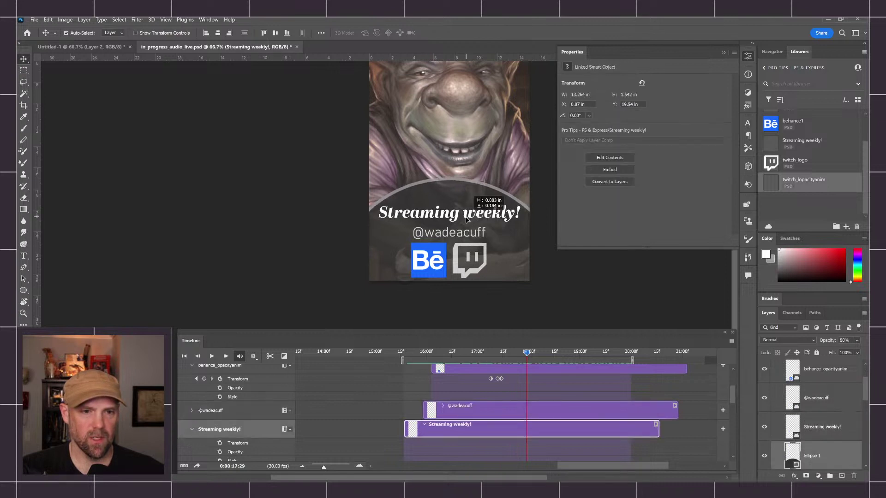
pyautogui.click(466, 220)
pyautogui.scroll(1, 509, 437)
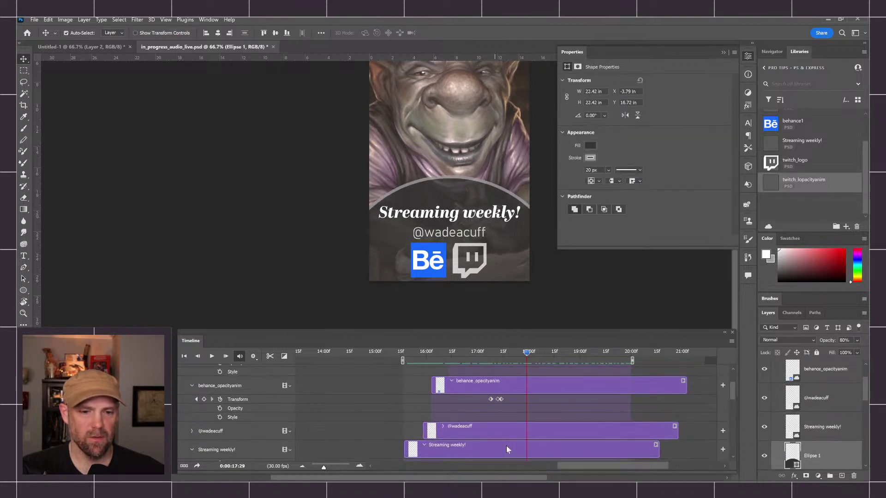
pyautogui.click(520, 454)
pyautogui.moveTo(465, 225); pyautogui.dragTo(466, 227)
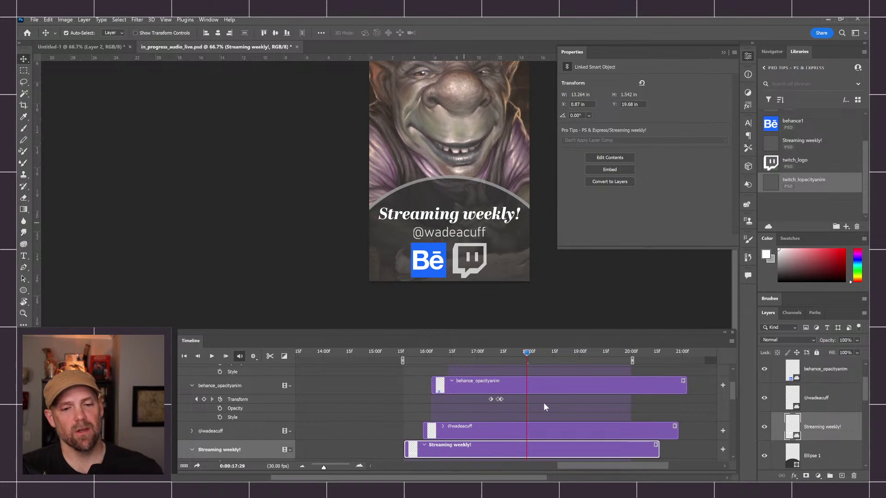
# Add the Ellipse 1 circle layer to the PRO TIPS - PS & EXPRESS library.
pyautogui.scroll(-2, 547, 401)
pyautogui.click(516, 438)
pyautogui.moveTo(404, 351); pyautogui.dragTo(499, 352)
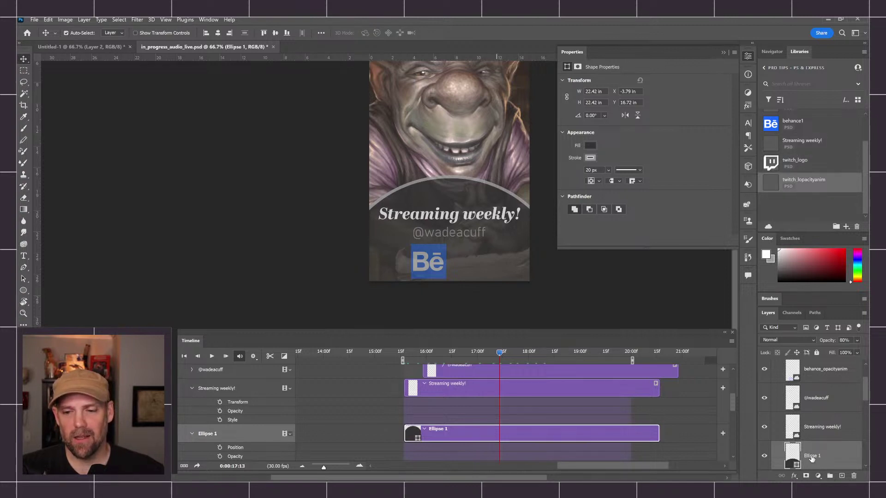
pyautogui.moveTo(813, 457); pyautogui.dragTo(817, 208)
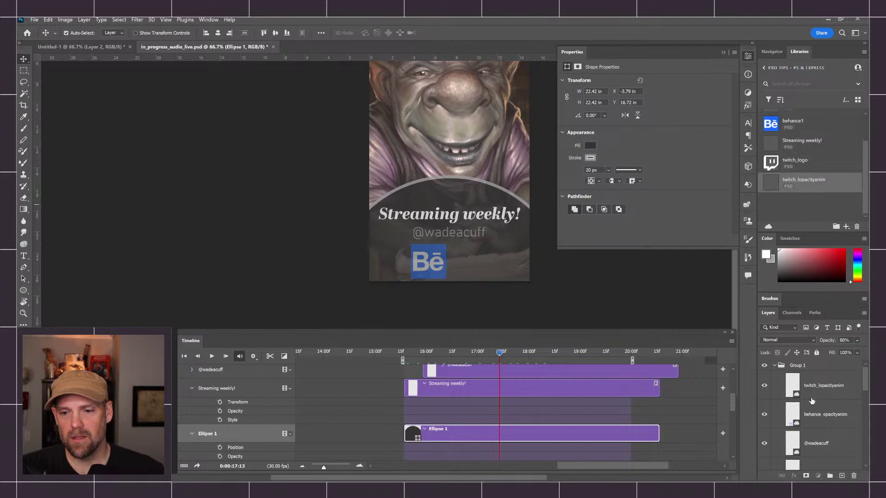
pyautogui.scroll(-2, 814, 415)
pyautogui.click(820, 426)
pyautogui.click(825, 459)
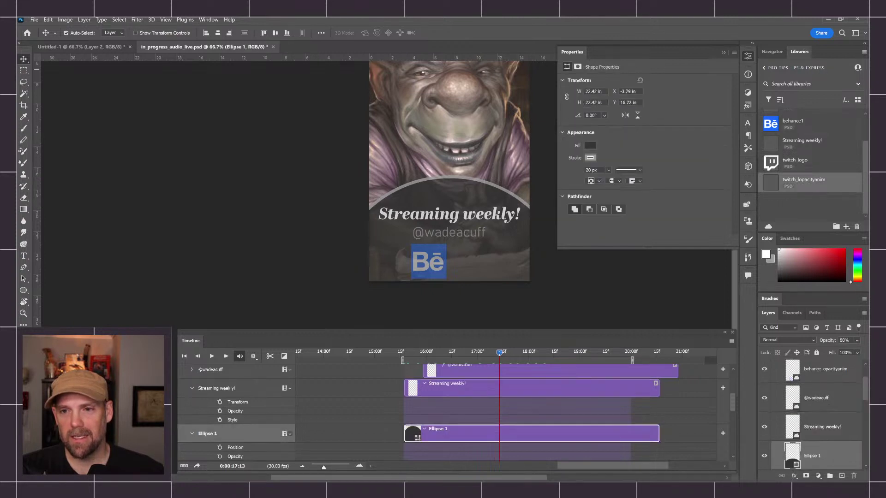
pyautogui.moveTo(818, 461); pyautogui.dragTo(821, 163)
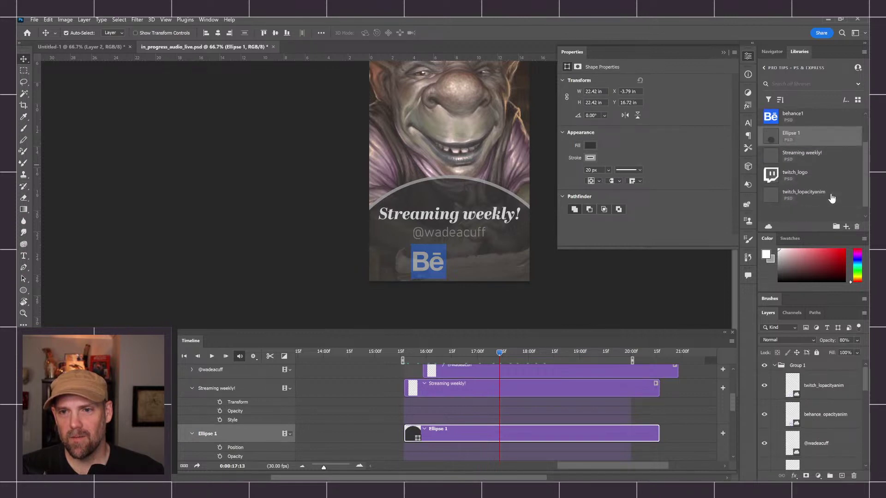
# Try placing the Ellipse 1 library asset in the artwork at 0:00:17:13 above the original circle, and undo the placement.
pyautogui.scroll(1, 825, 214)
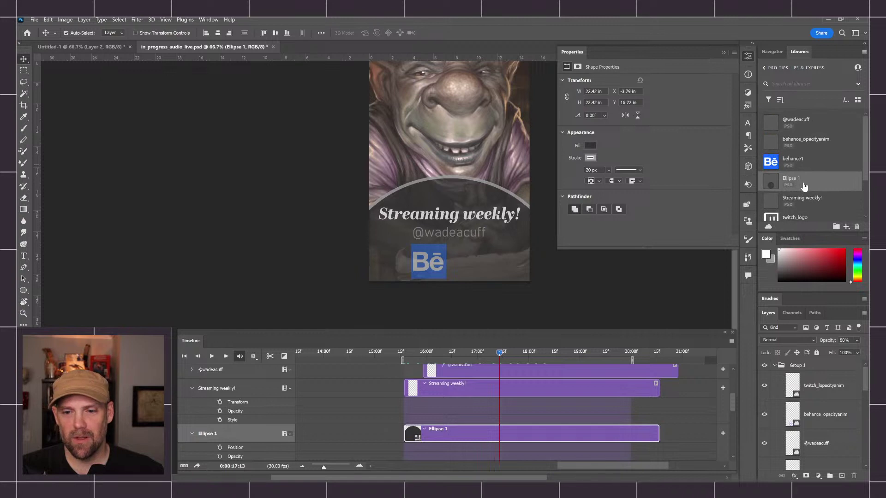
pyautogui.scroll(4, 627, 392)
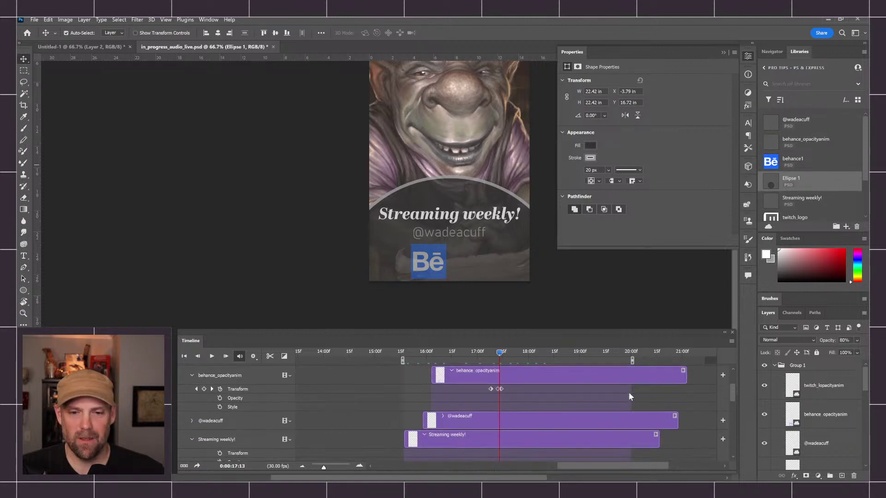
pyautogui.moveTo(806, 188); pyautogui.dragTo(456, 162)
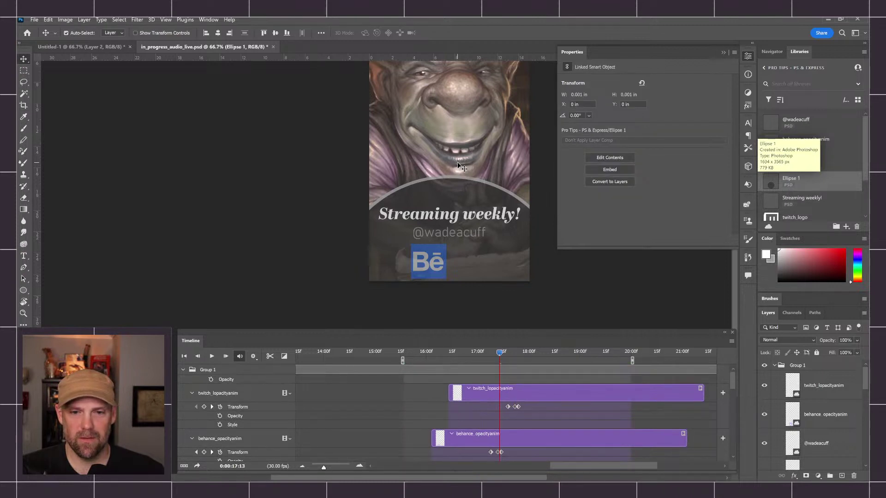
pyautogui.scroll(-4, 608, 405)
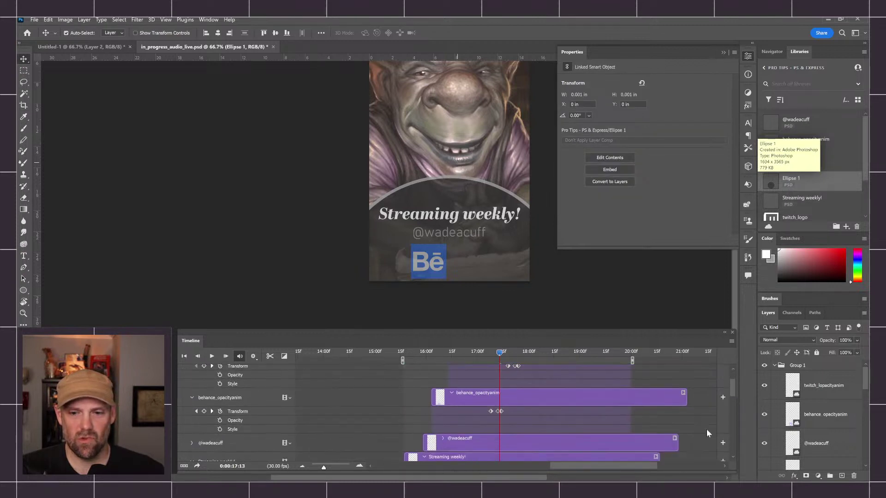
pyautogui.scroll(-5, 609, 415)
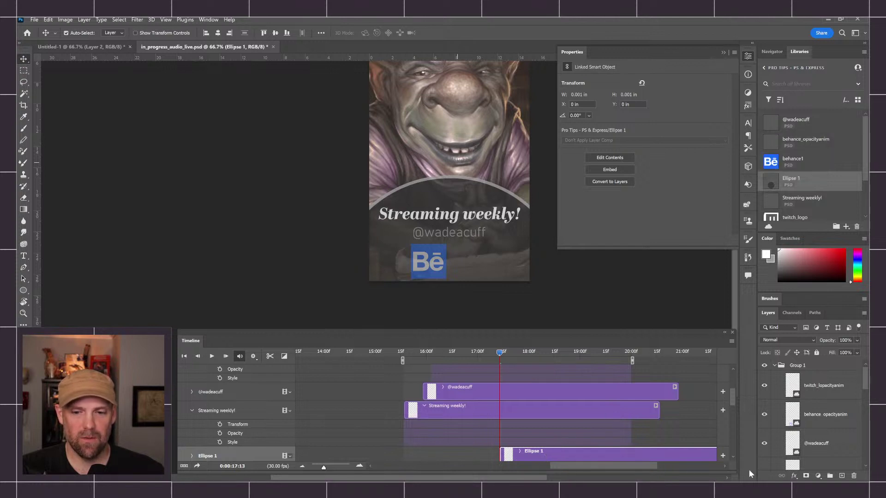
pyautogui.hotkey('ctrl', 'z')
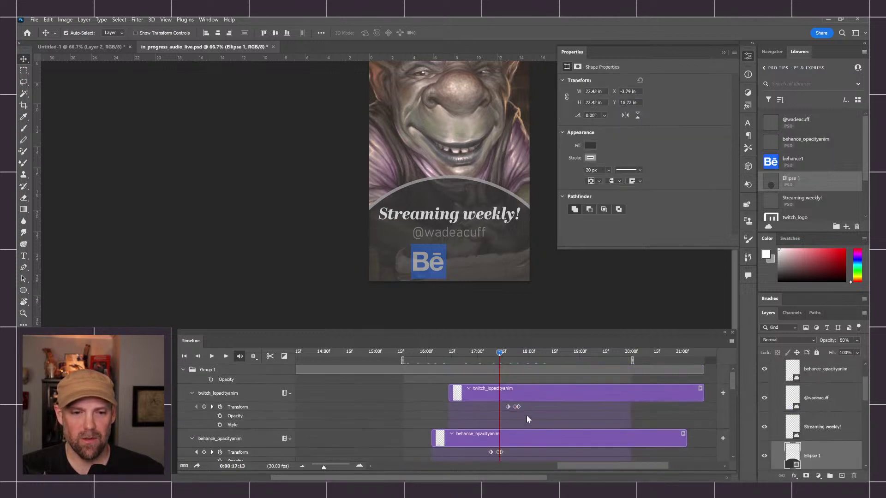
# Try placing the Ellipse 1 library asset above the Twitch logo layer at 0:00:17:13 and move the playhead to 0:00:18:12.
pyautogui.click(563, 391)
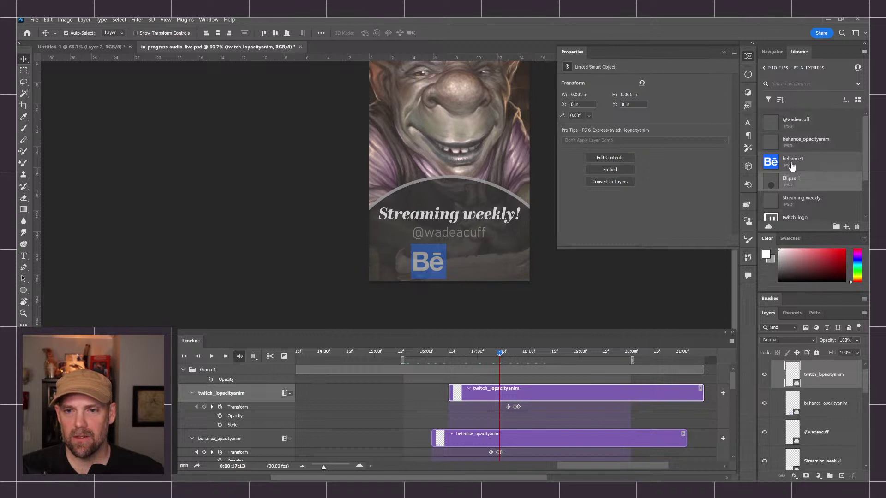
pyautogui.moveTo(771, 181); pyautogui.dragTo(450, 191)
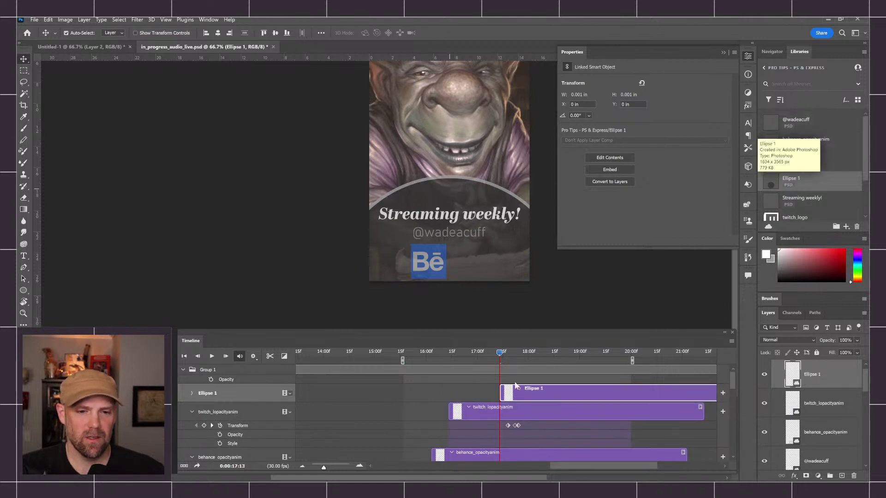
pyautogui.moveTo(505, 352); pyautogui.dragTo(547, 347)
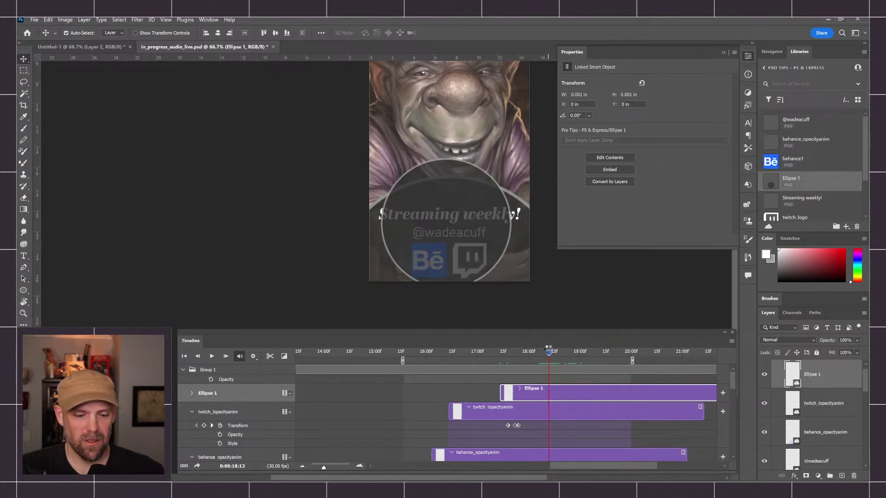
pyautogui.press('s')
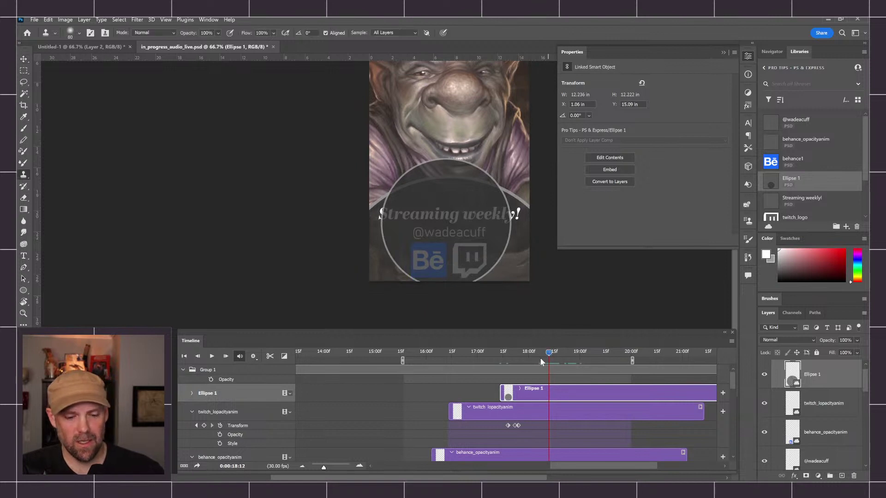
# Try enlarging the placed Ellipse 1 to about 20.76 in wide, check it at 0:00:18:19, and delete its layer.
pyautogui.hotkey('ctrl', 't')
pyautogui.moveTo(508, 324); pyautogui.dragTo(612, 380)
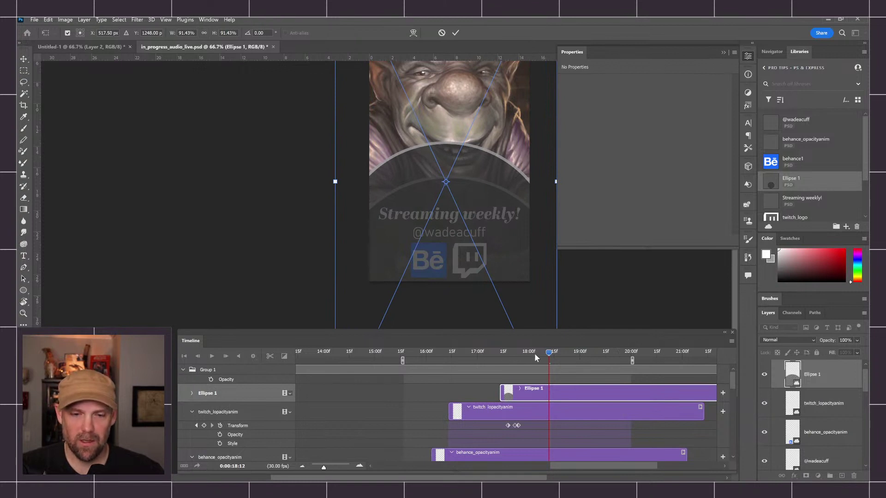
pyautogui.press('Return')
pyautogui.press('s')
pyautogui.moveTo(548, 353)
pyautogui.mouseDown()
pyautogui.moveTo(498, 355)
pyautogui.moveTo(586, 354)
pyautogui.moveTo(560, 354)
pyautogui.mouseUp()
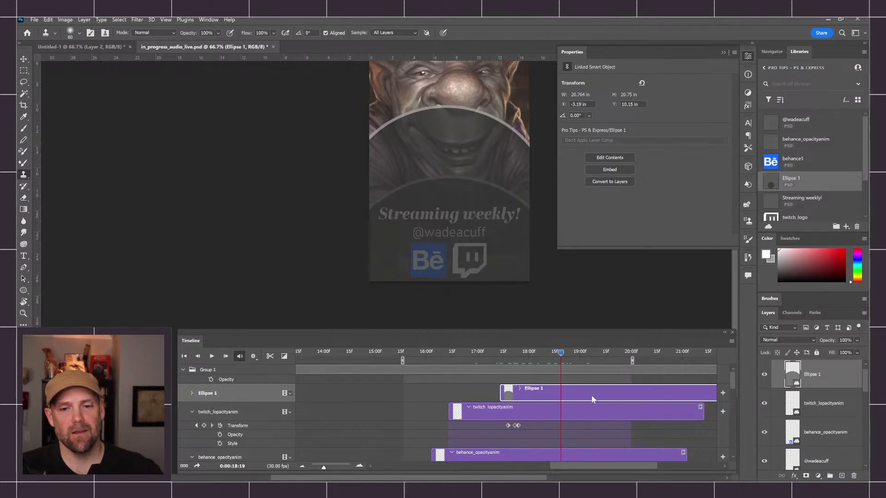
pyautogui.press('Delete')
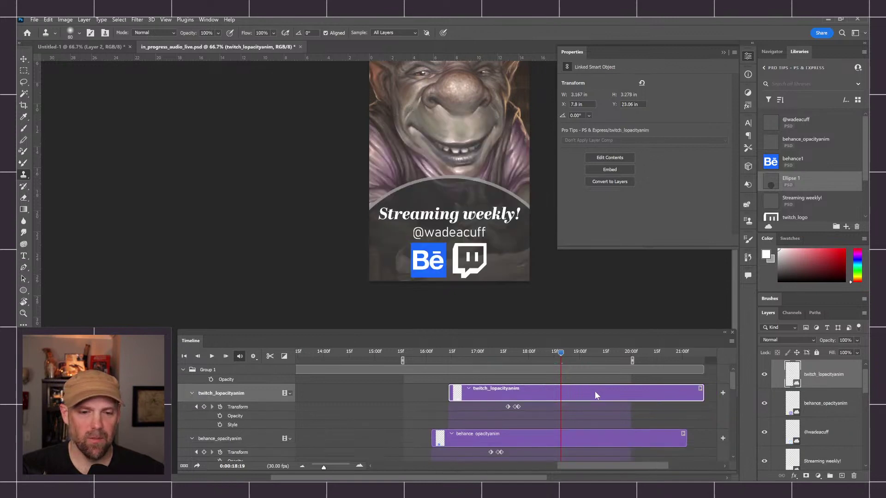
# Extend the work area back to the beginning of the timeline and return the playhead to 0:00:00:00.
pyautogui.moveTo(547, 350); pyautogui.dragTo(404, 350)
pyautogui.moveTo(324, 467); pyautogui.dragTo(318, 467)
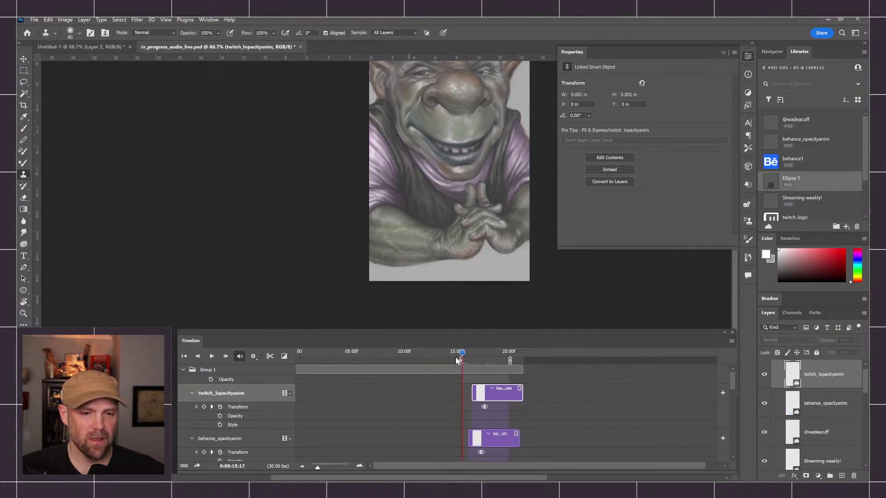
pyautogui.moveTo(460, 359); pyautogui.dragTo(238, 343)
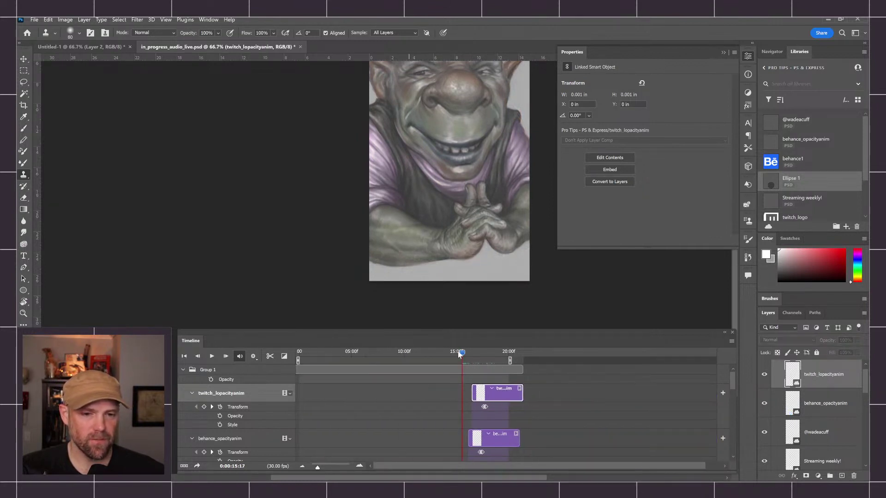
pyautogui.moveTo(464, 351); pyautogui.dragTo(300, 354)
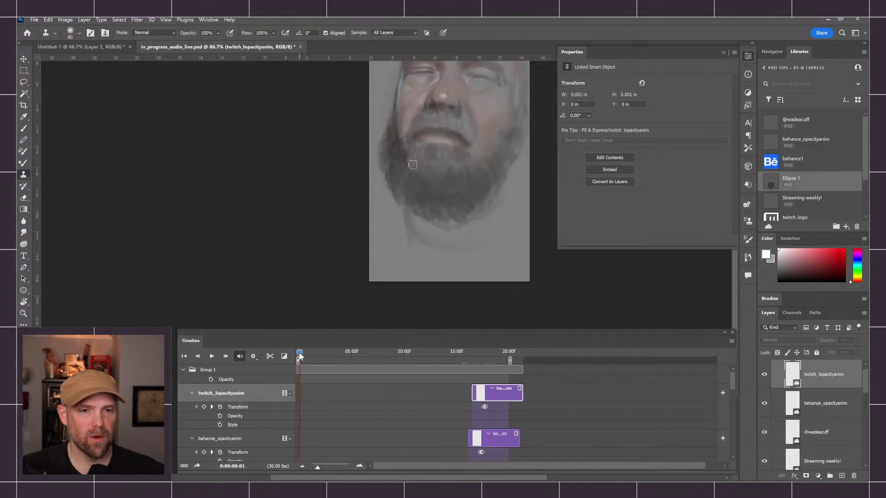
pyautogui.moveTo(485, 166); pyautogui.dragTo(470, 223)
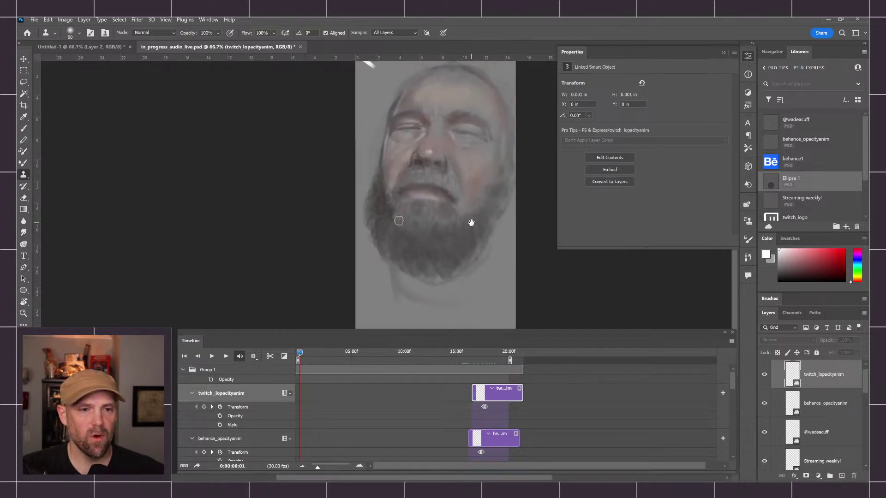
pyautogui.moveTo(302, 351)
pyautogui.mouseDown()
pyautogui.moveTo(314, 352)
pyautogui.moveTo(298, 350)
pyautogui.mouseUp()
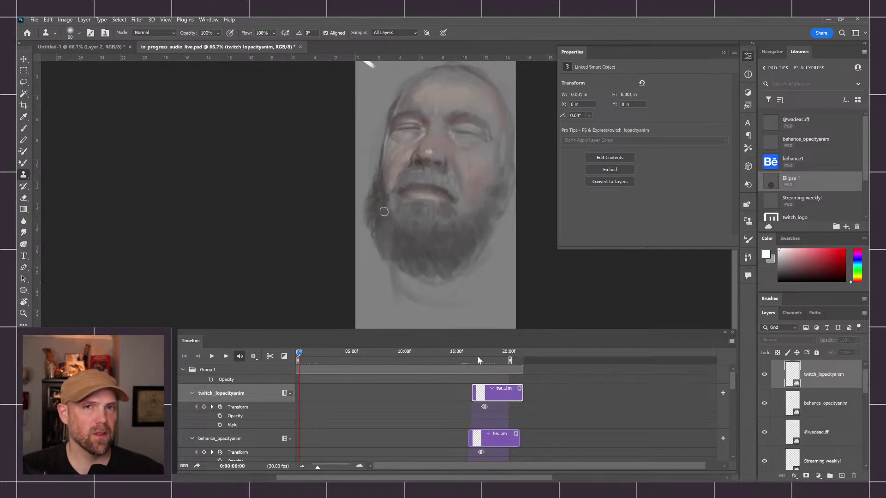
# Try converting the video timeline to a frame animation and preview the first frames.
pyautogui.click(184, 467)
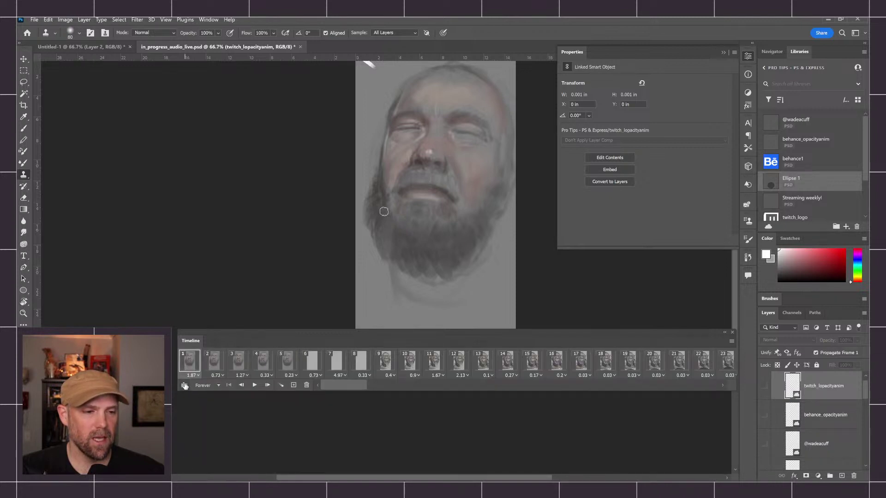
pyautogui.click(254, 385)
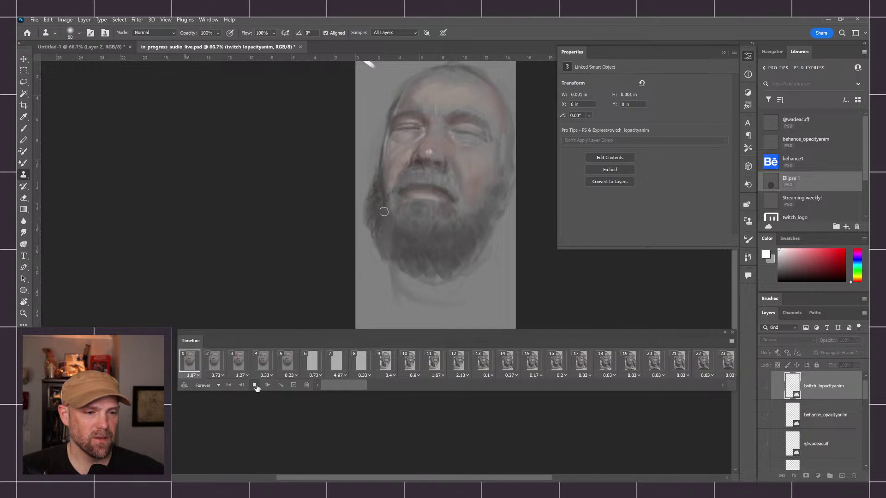
pyautogui.click(254, 385)
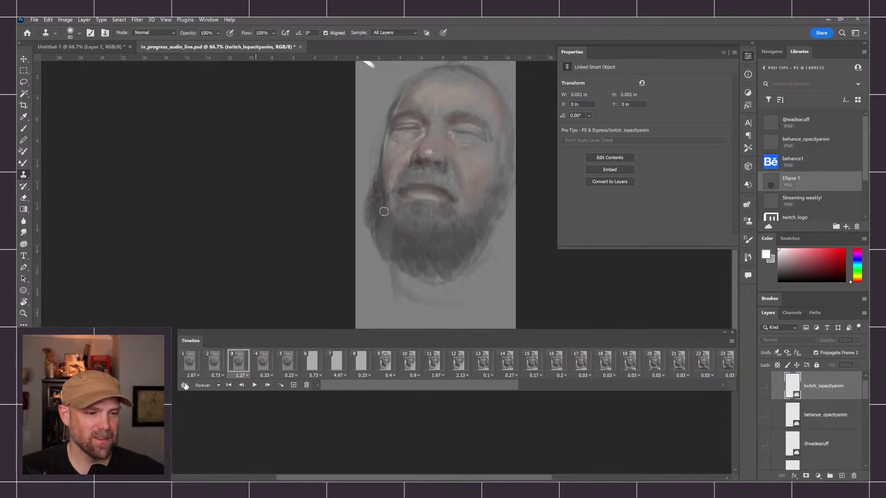
# Convert the frame animation back to a video timeline and examine the clips and keyframes in the layer tracks.
pyautogui.click(185, 386)
pyautogui.scroll(-7, 497, 434)
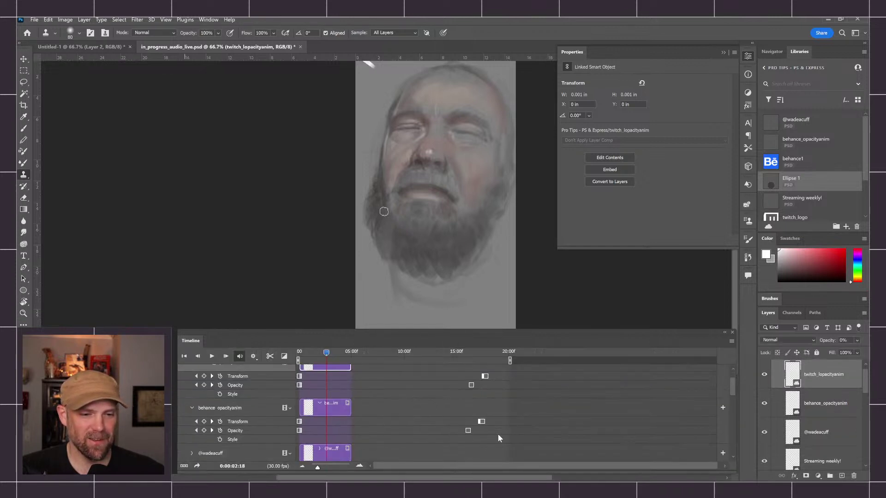
pyautogui.scroll(7, 497, 434)
pyautogui.scroll(-2, 497, 438)
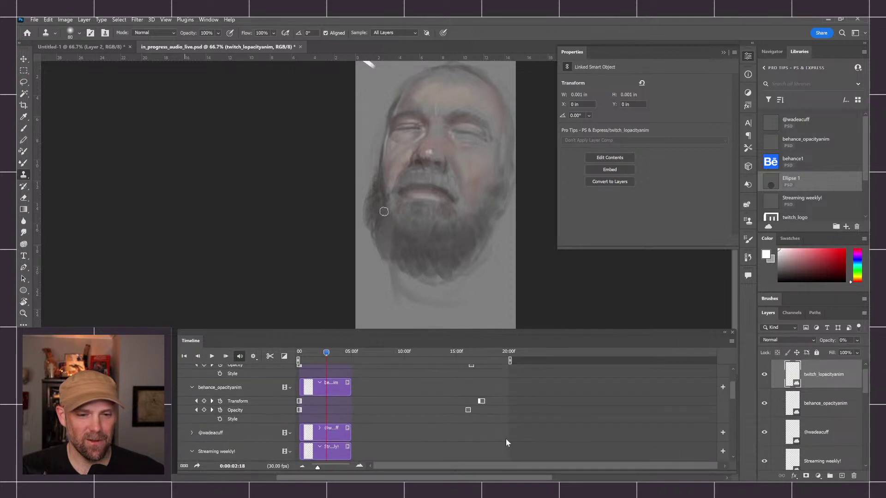
pyautogui.scroll(-6, 677, 434)
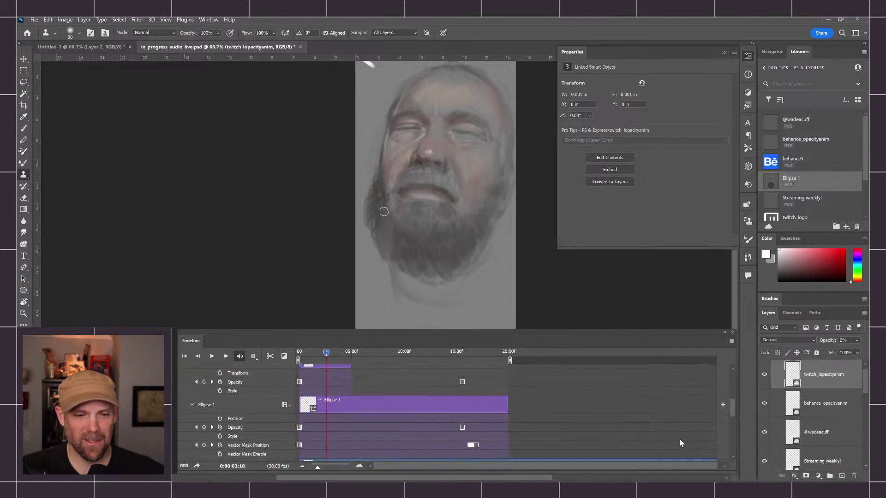
# Undo both timeline conversions and return to the uppermost layer tracks.
pyautogui.hotkey('ctrl', 'z')
pyautogui.hotkey('ctrl', 'z')
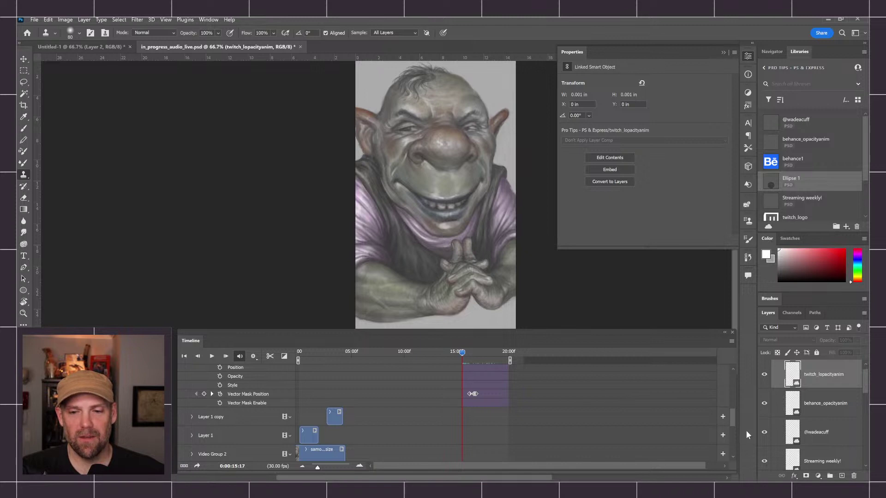
pyautogui.moveTo(736, 419); pyautogui.dragTo(743, 346)
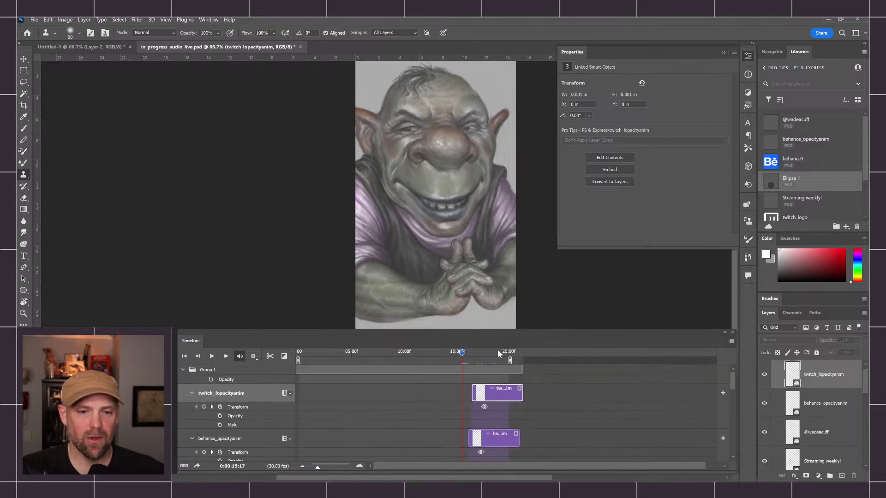
# Move the playhead to 0:00:20:00 at the end of the work area and open the Render Video settings.
pyautogui.moveTo(461, 351); pyautogui.dragTo(506, 360)
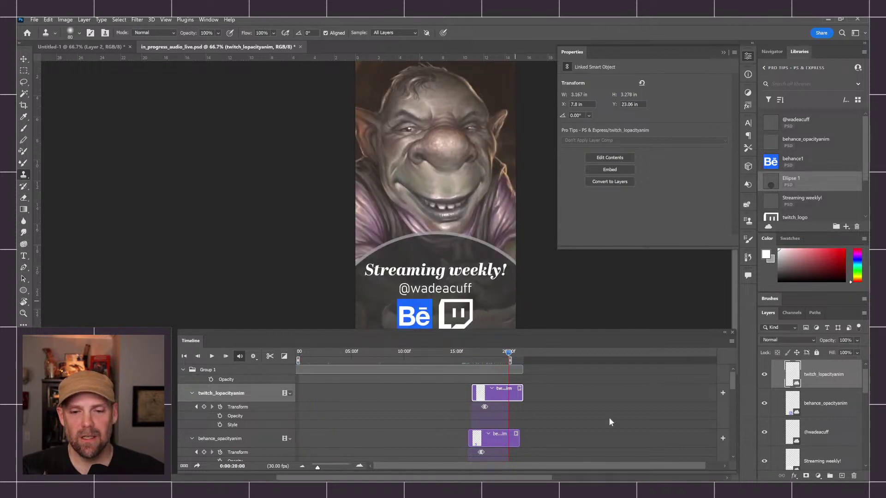
pyautogui.click(731, 341)
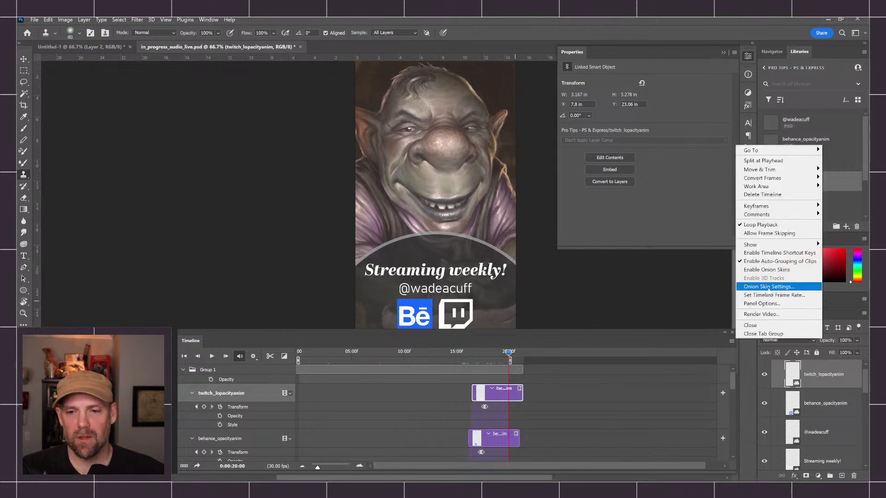
pyautogui.click(767, 315)
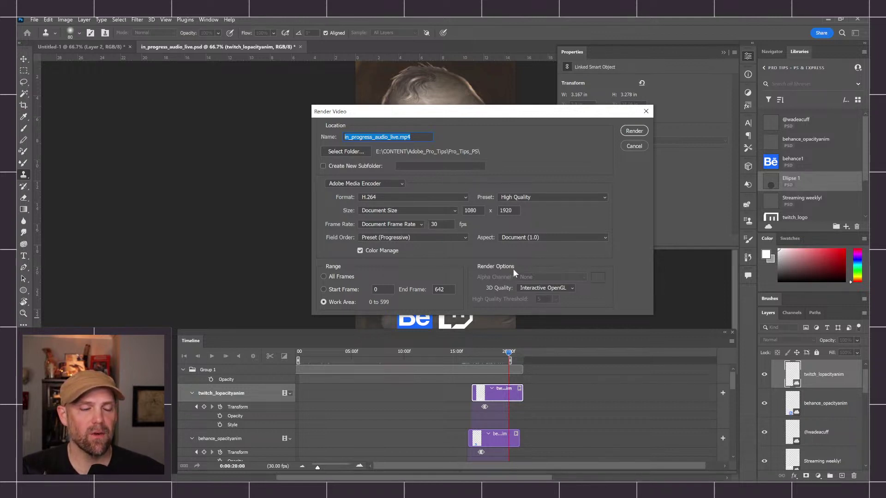
# Compare the Photoshop Image Sequence and Adobe Media Encoder render settings, and close them without rendering.
pyautogui.click(399, 184)
pyautogui.click(392, 199)
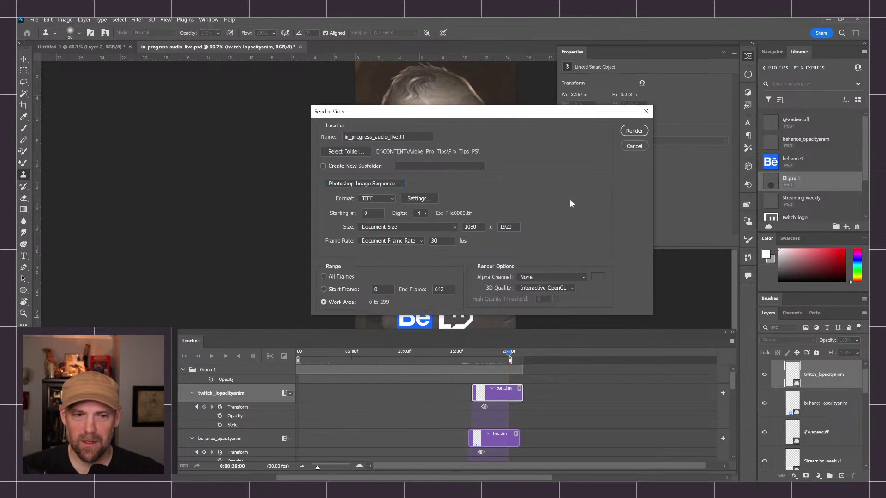
pyautogui.click(400, 186)
pyautogui.click(396, 192)
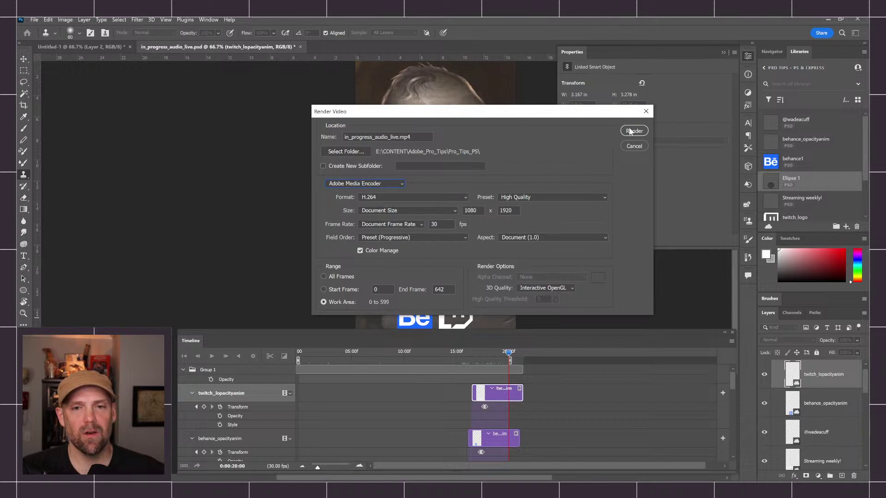
pyautogui.click(634, 147)
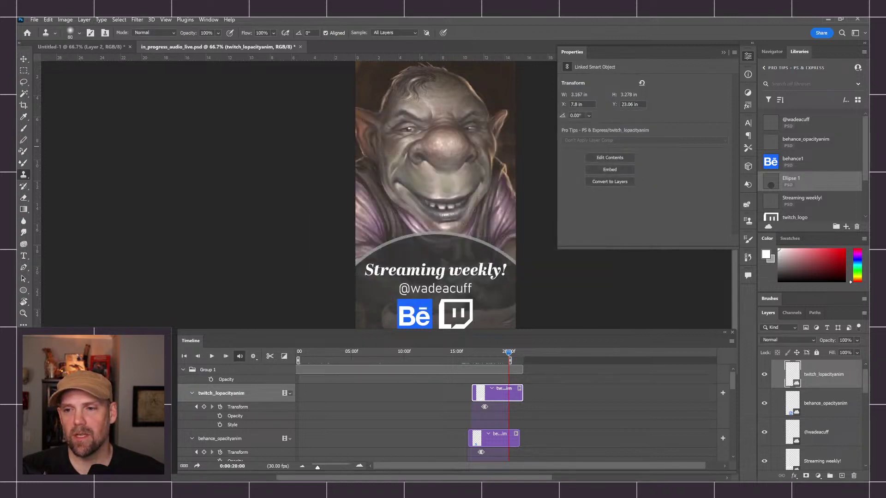
# Switch to the file browser, watch the finished example1.mp4 reel in VLC media player, and close the player.
pyautogui.hotkey('alt', 'Tab')
pyautogui.click(698, 91)
pyautogui.doubleClick(808, 130)
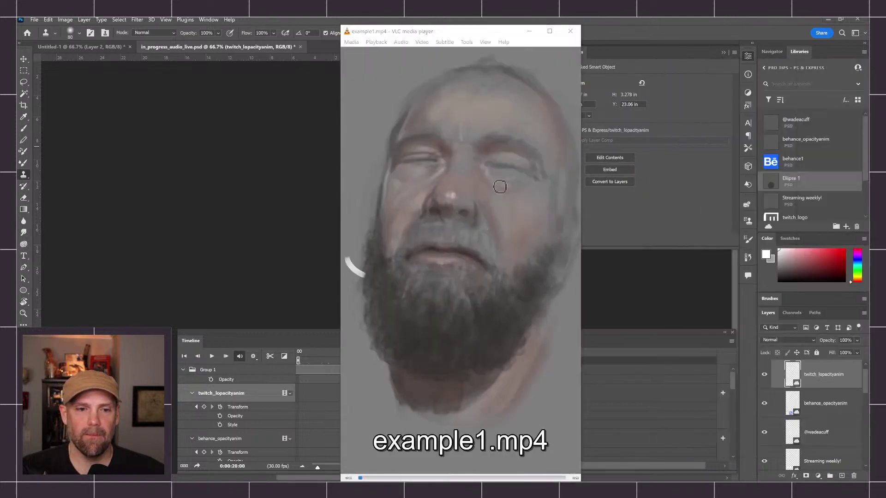
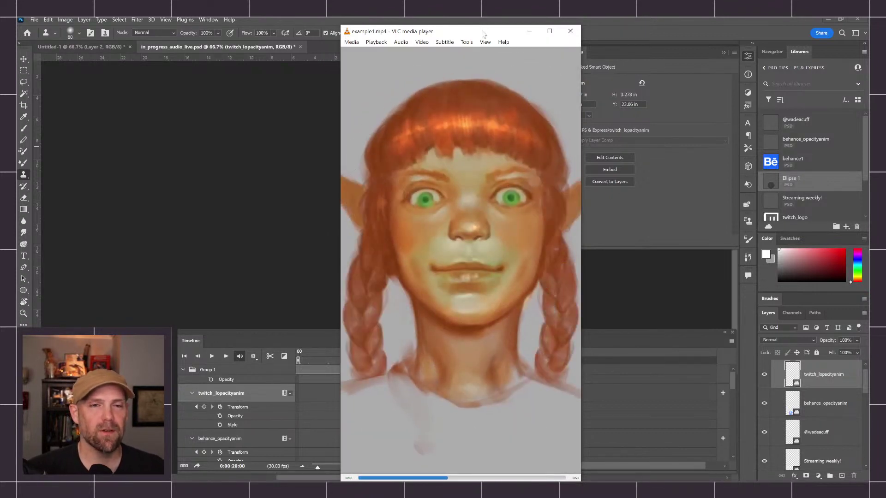
pyautogui.moveTo(482, 33); pyautogui.dragTo(486, 25)
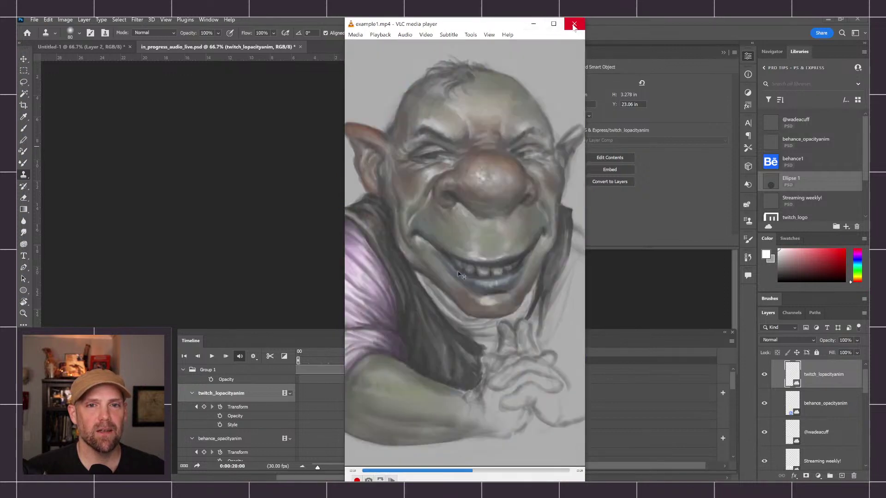
pyautogui.moveTo(481, 18); pyautogui.dragTo(481, 18)
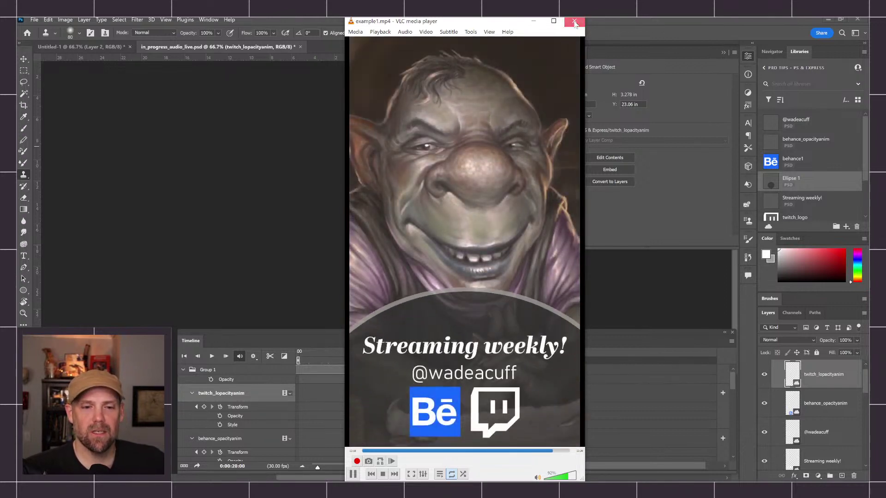
pyautogui.click(574, 22)
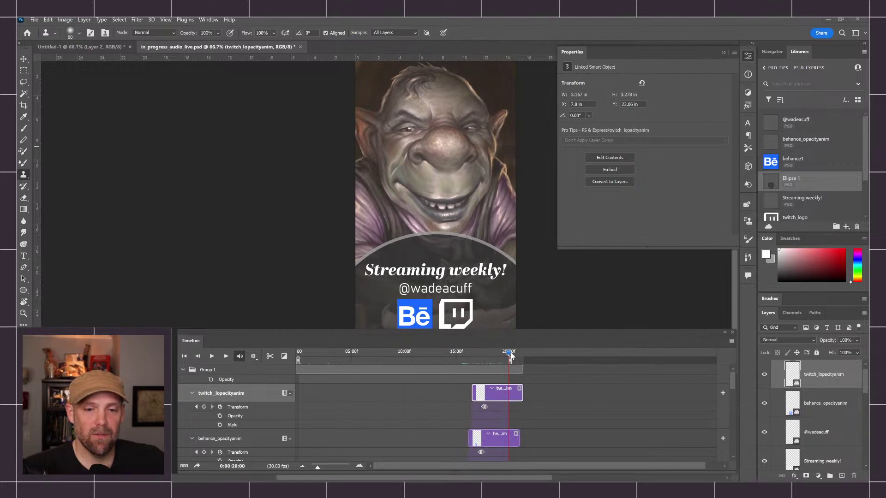